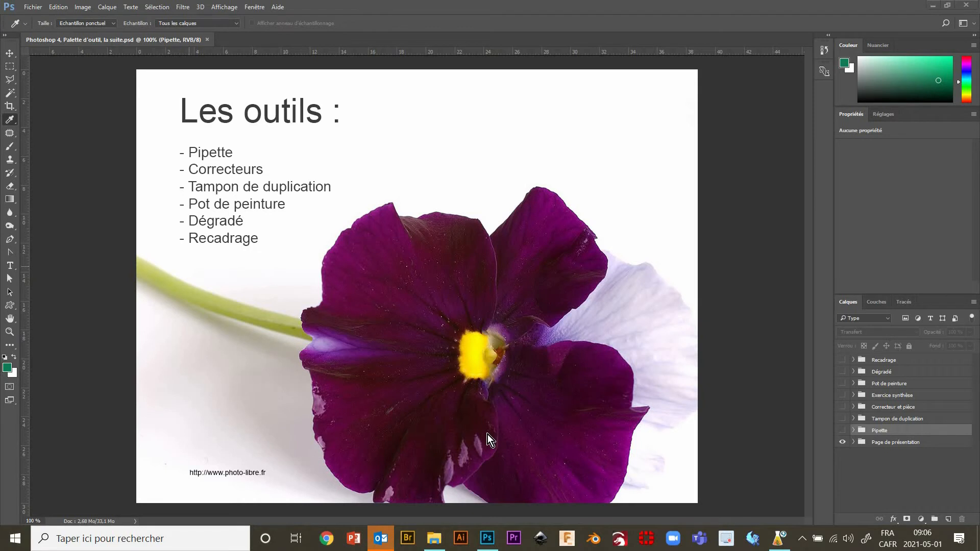
- Show and expand the Pipette layer group, then select its Image de référence layer
{"action": "left_click", "coordinate": [843, 431]}
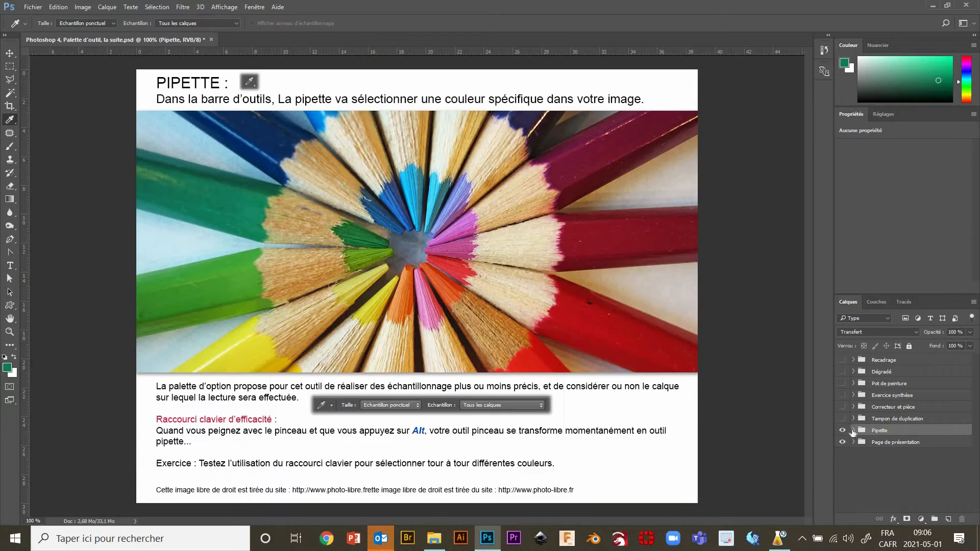
{"action": "left_click", "coordinate": [853, 431]}
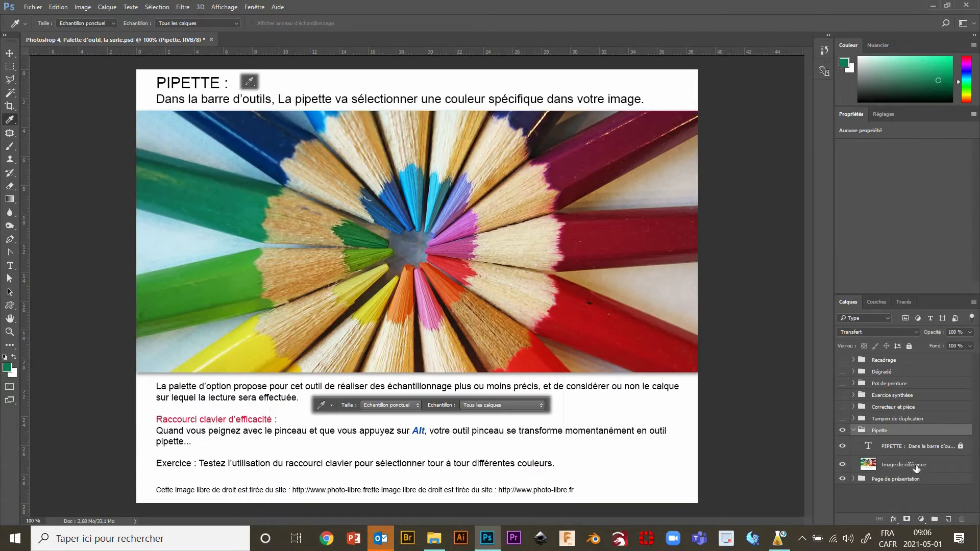
{"action": "left_click", "coordinate": [916, 466]}
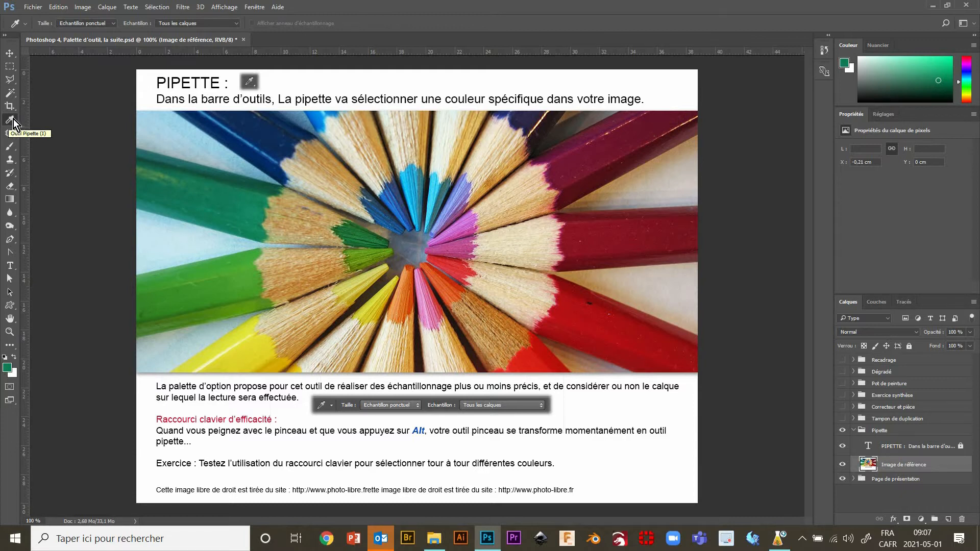
- Sample the dark blue pencil's colour with the Eyedropper and swap the foreground and background colours
{"action": "left_click", "coordinate": [280, 136]}
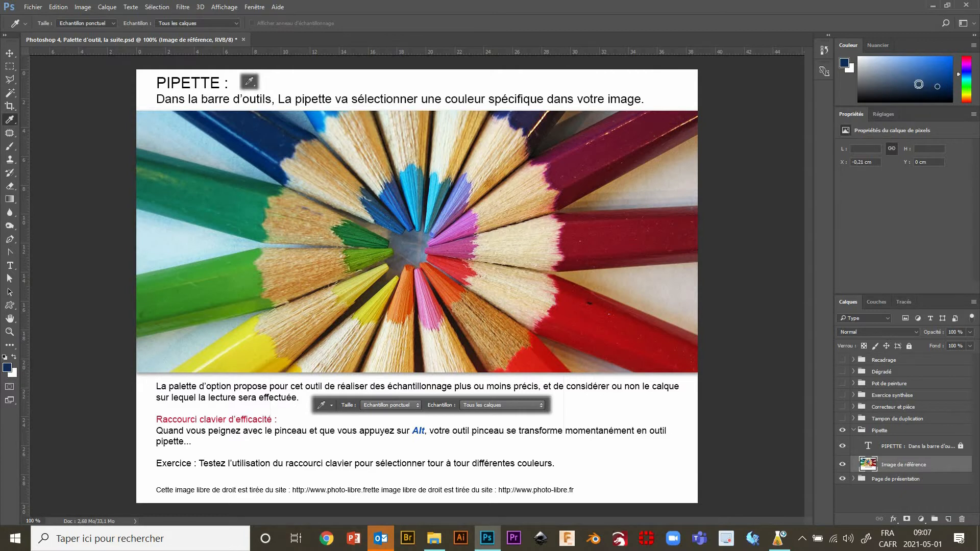
{"action": "left_click", "coordinate": [14, 358]}
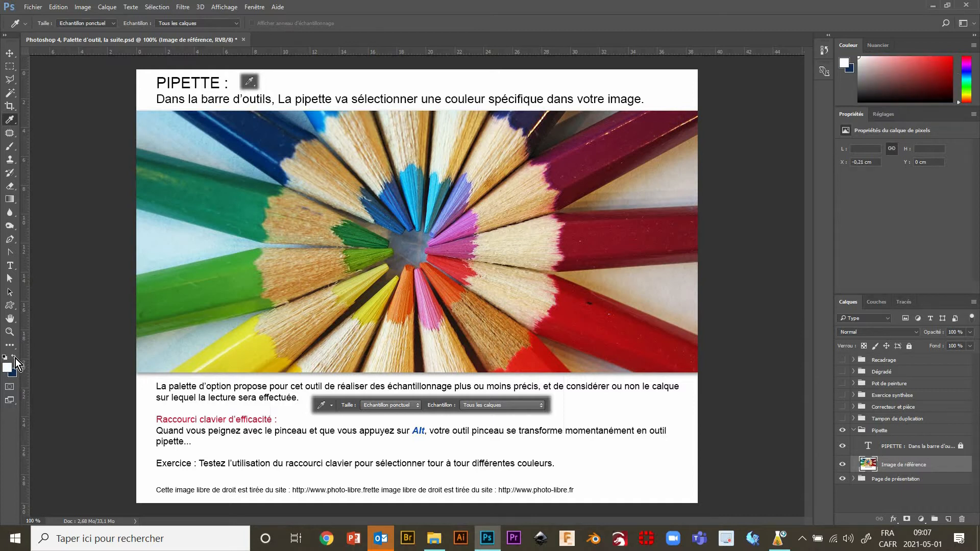
{"action": "left_click", "coordinate": [16, 359]}
{"action": "left_click", "coordinate": [15, 358]}
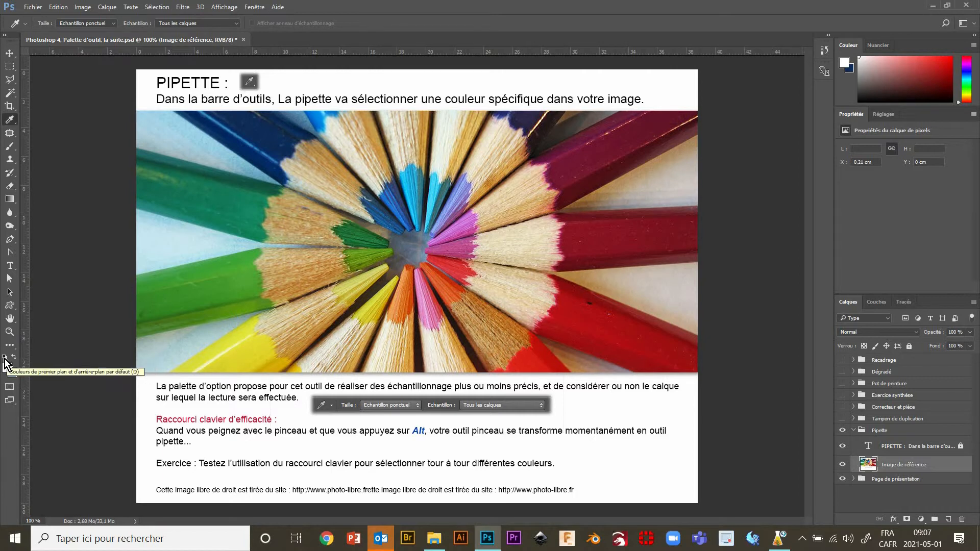
- Restore the default foreground and background colours, then sample the light green, dark green and yellow pencils one after another
{"action": "left_click", "coordinate": [4, 358]}
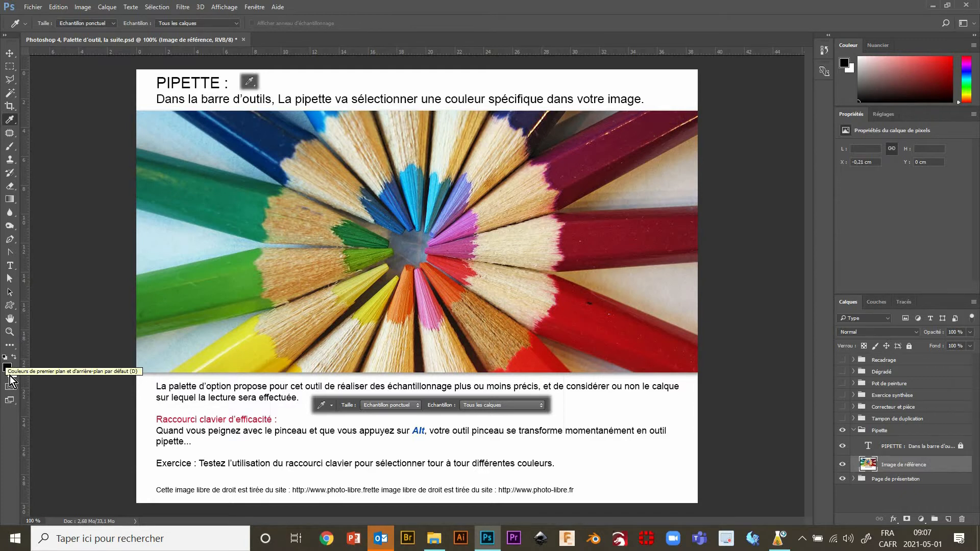
{"action": "left_click", "coordinate": [241, 278]}
{"action": "left_click", "coordinate": [261, 204]}
{"action": "left_click", "coordinate": [259, 185]}
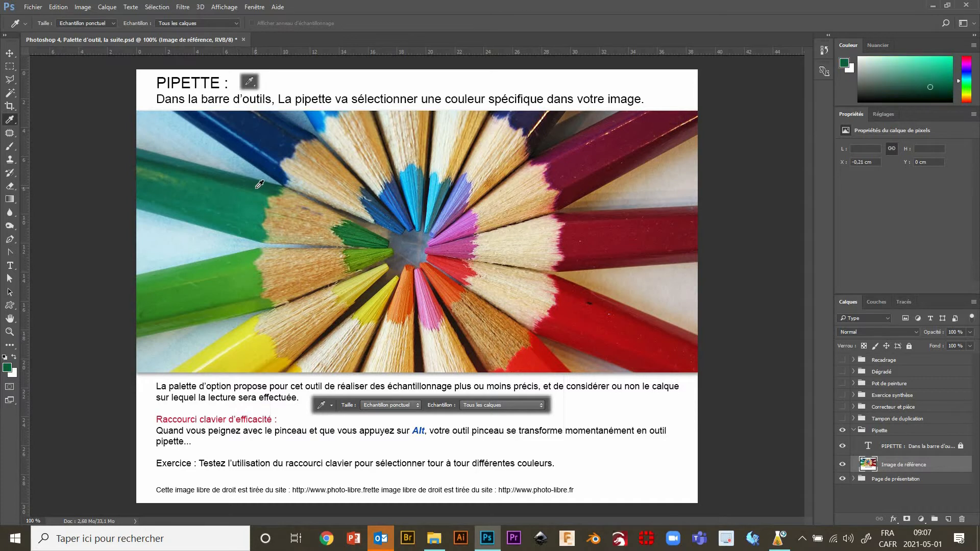
{"action": "left_click", "coordinate": [250, 344]}
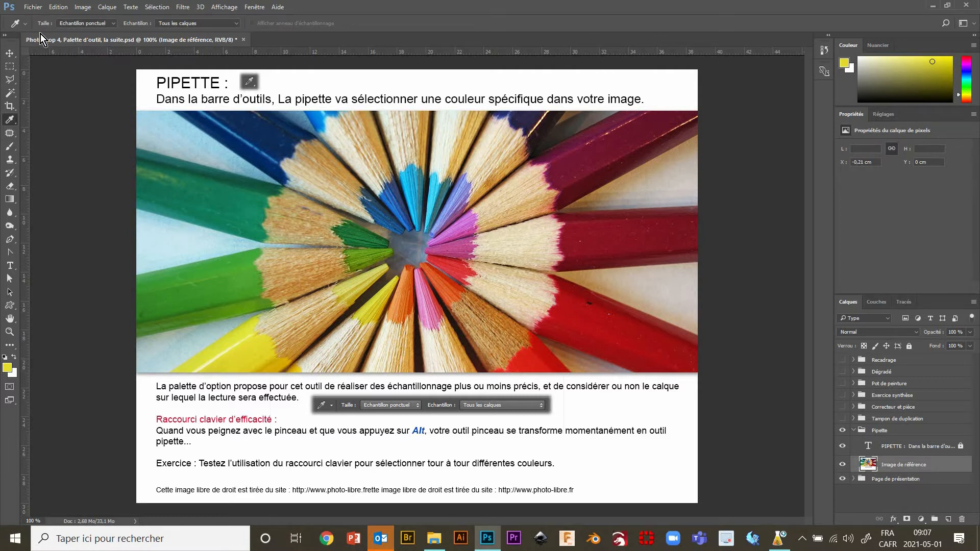
- Set the Eyedropper's sample size to Moyenne 101 x 101 and sample the tip of the dark blue pencil
{"action": "left_click", "coordinate": [114, 26]}
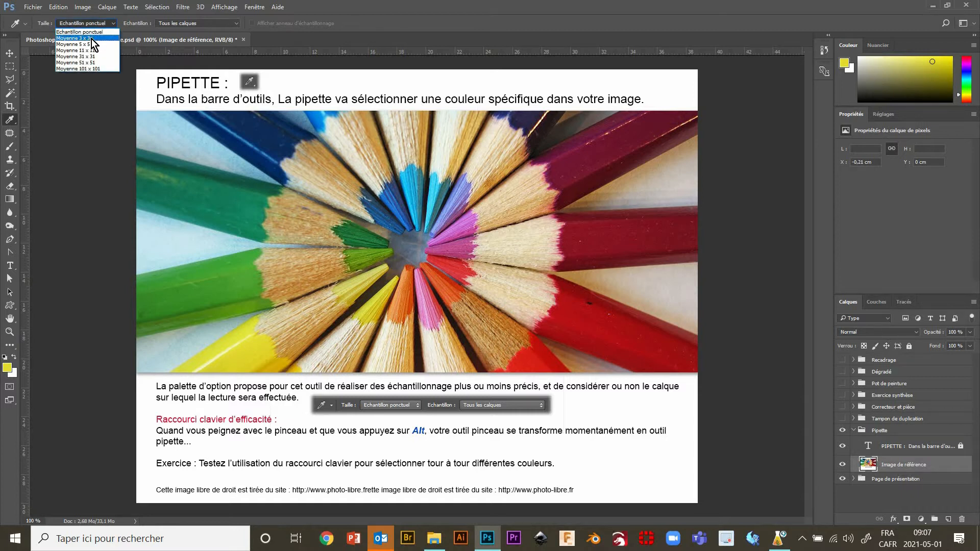
{"action": "left_click", "coordinate": [89, 68]}
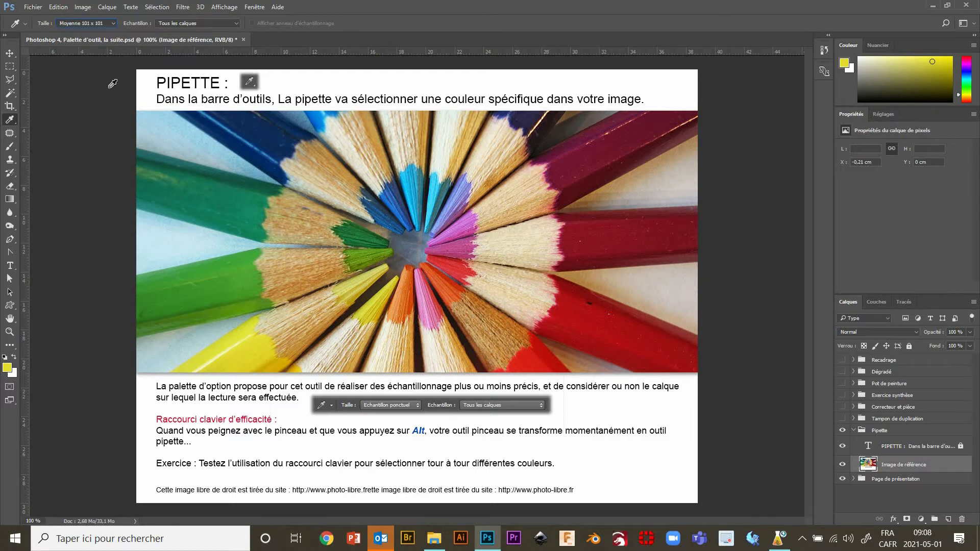
{"action": "left_click", "coordinate": [385, 207]}
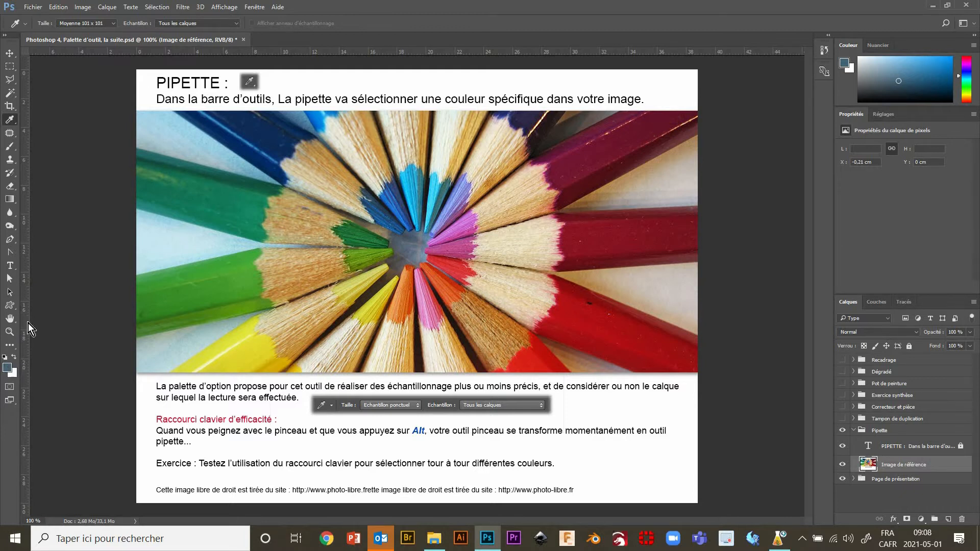
- Switch the Eyedropper's sample size to Echantillon ponctuel and finally to Moyenne 3 x 3
{"action": "left_click", "coordinate": [114, 24]}
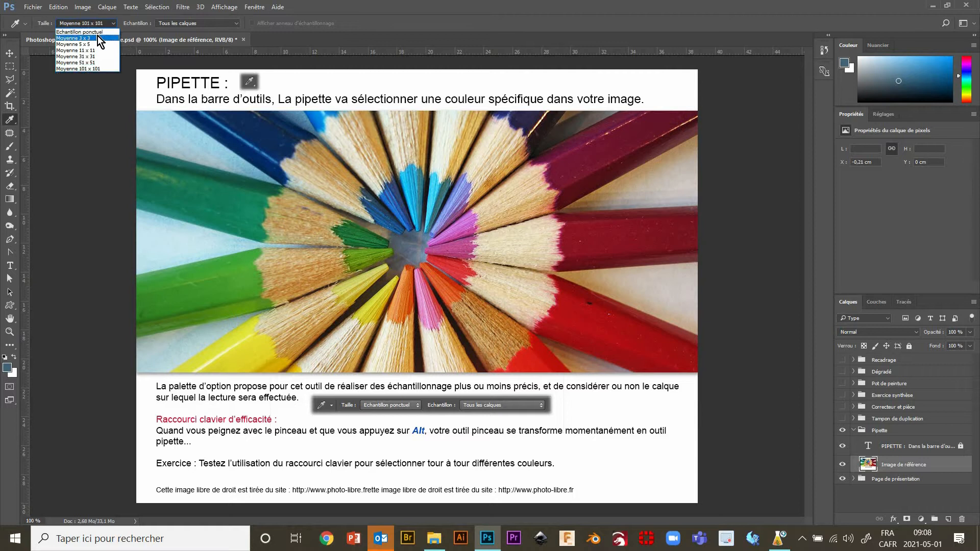
{"action": "left_click", "coordinate": [97, 33]}
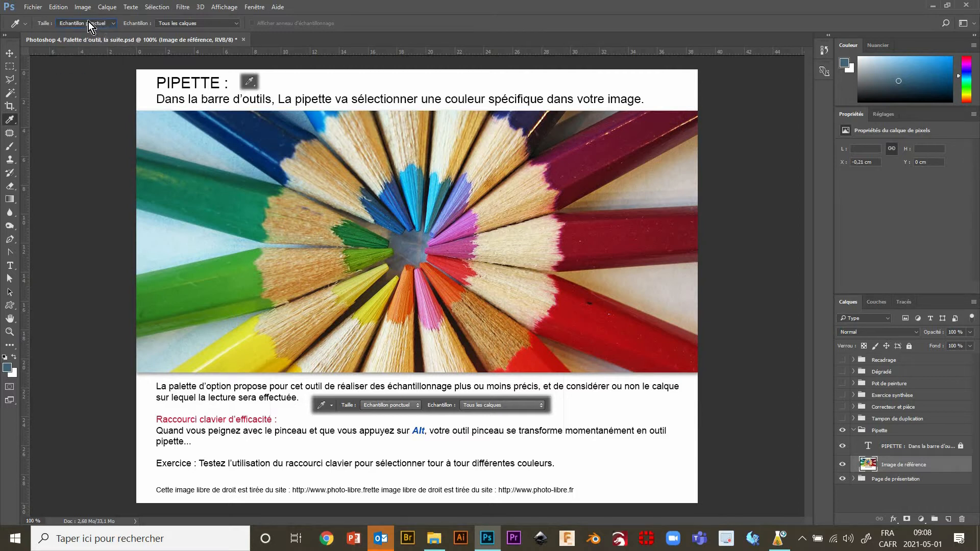
{"action": "left_click", "coordinate": [114, 25]}
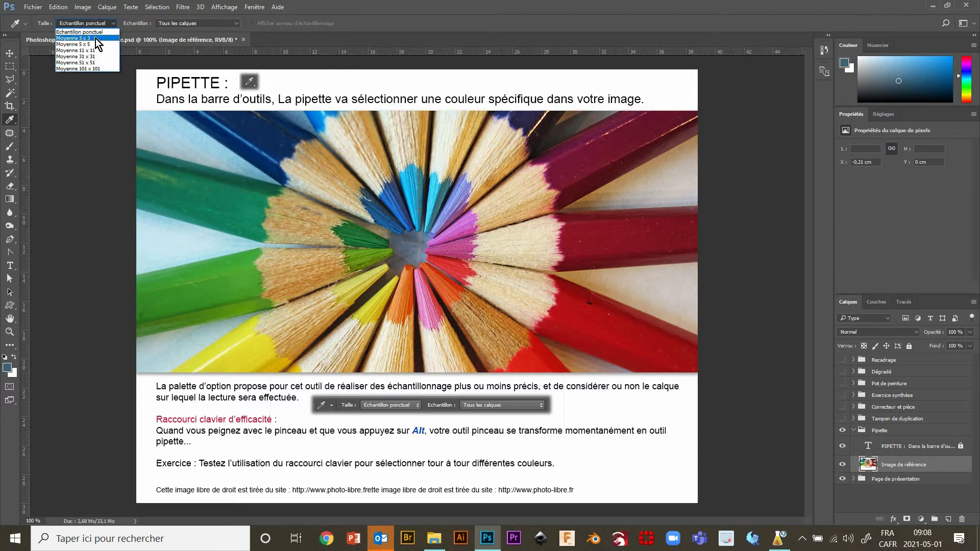
{"action": "left_click", "coordinate": [96, 38]}
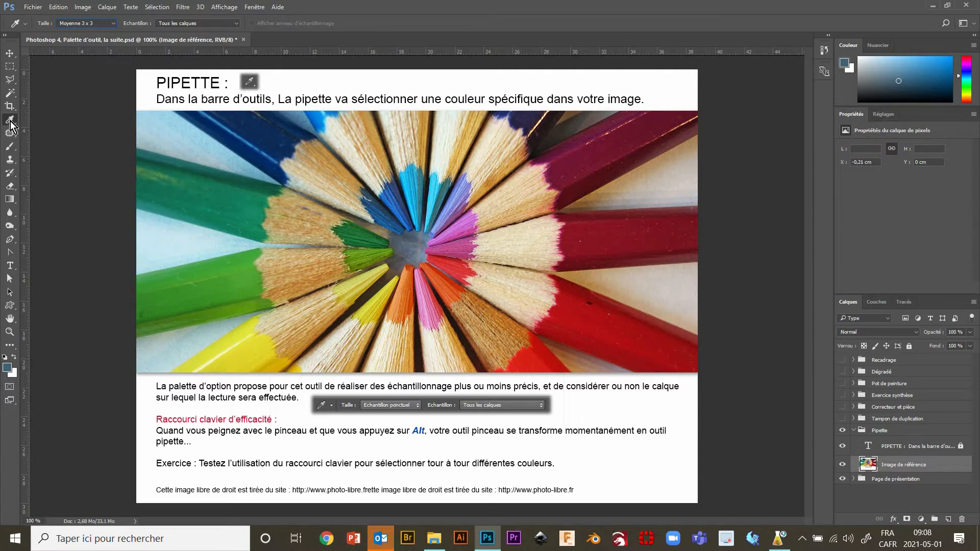
- With the Brush, paint stacked dark blue, dark green, light green and yellow swatches near the image's left edge, sampling each colour from its pencil
{"action": "left_click", "coordinate": [11, 148]}
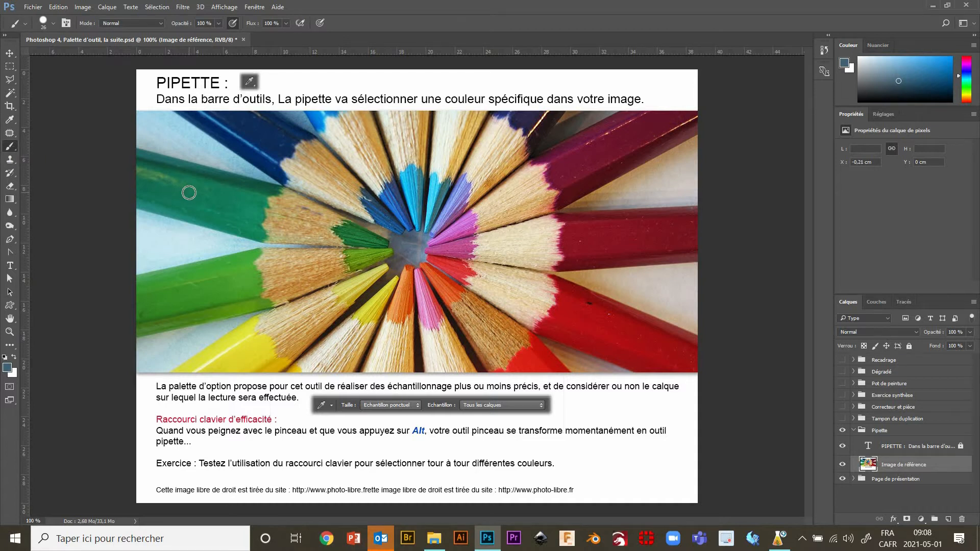
{"action": "key", "text": "alt"}
{"action": "left_click", "coordinate": [266, 128], "text": "alt"}
{"action": "mouse_move", "coordinate": [169, 181]}
{"action": "left_mouse_down"}
{"action": "mouse_move", "coordinate": [203, 197]}
{"action": "mouse_move", "coordinate": [168, 203]}
{"action": "mouse_move", "coordinate": [215, 212]}
{"action": "mouse_move", "coordinate": [211, 225]}
{"action": "mouse_move", "coordinate": [168, 232]}
{"action": "mouse_move", "coordinate": [224, 241]}
{"action": "mouse_move", "coordinate": [173, 252]}
{"action": "mouse_move", "coordinate": [214, 268]}
{"action": "mouse_move", "coordinate": [168, 275]}
{"action": "left_mouse_up"}
{"action": "left_click", "coordinate": [216, 213], "text": "alt"}
{"action": "left_click", "coordinate": [246, 280], "text": "alt"}
{"action": "left_click", "coordinate": [254, 341], "text": "alt"}
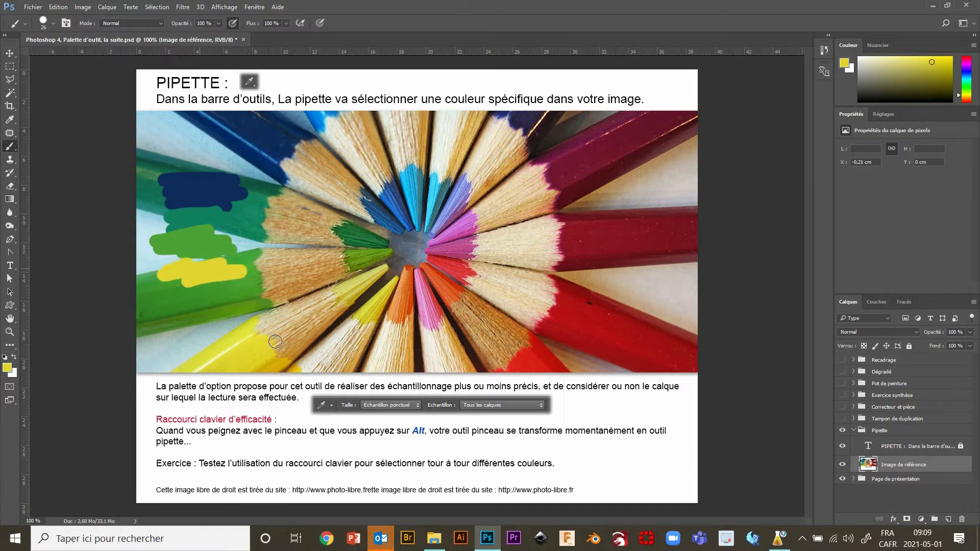
- Sample orange-yellow and red from the lower pencils and paint a swatch of each below the yellow one
{"action": "left_click", "coordinate": [293, 364], "text": "alt"}
{"action": "mouse_move", "coordinate": [237, 289]}
{"action": "left_mouse_down"}
{"action": "mouse_move", "coordinate": [178, 314]}
{"action": "mouse_move", "coordinate": [253, 310]}
{"action": "mouse_move", "coordinate": [247, 332]}
{"action": "mouse_move", "coordinate": [202, 343]}
{"action": "left_mouse_up"}
{"action": "left_click", "coordinate": [427, 357], "text": "alt"}
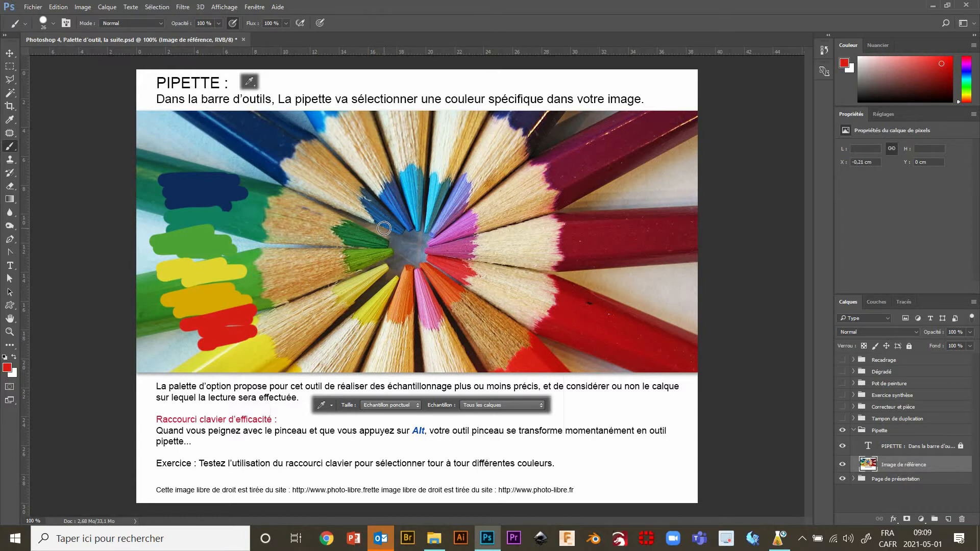
- Collapse the Pipette group, make the Tampon de duplication group visible, and activate the Clone Stamp tool
{"action": "left_click", "coordinate": [855, 431]}
{"action": "left_click", "coordinate": [843, 419]}
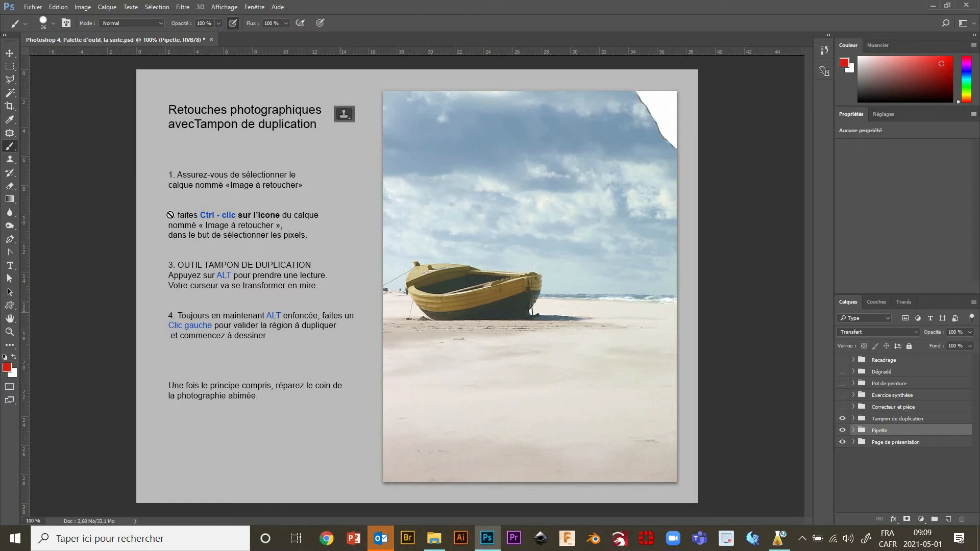
{"action": "left_click", "coordinate": [9, 160]}
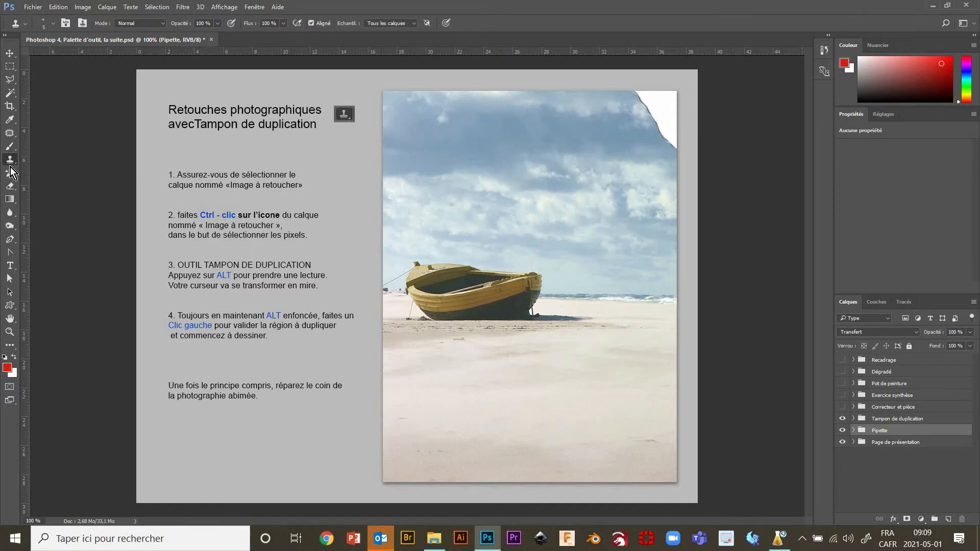
{"action": "right_click", "coordinate": [9, 161]}
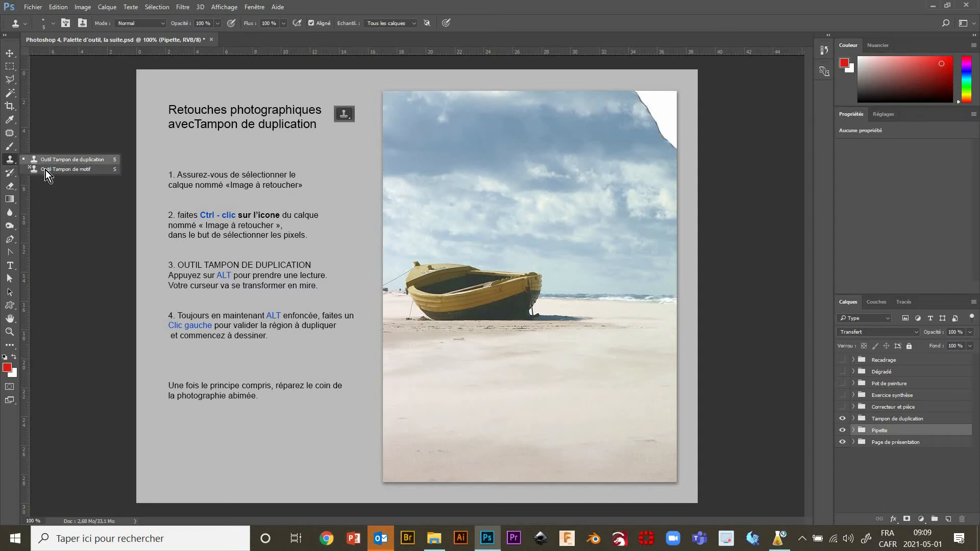
{"action": "left_click", "coordinate": [11, 163]}
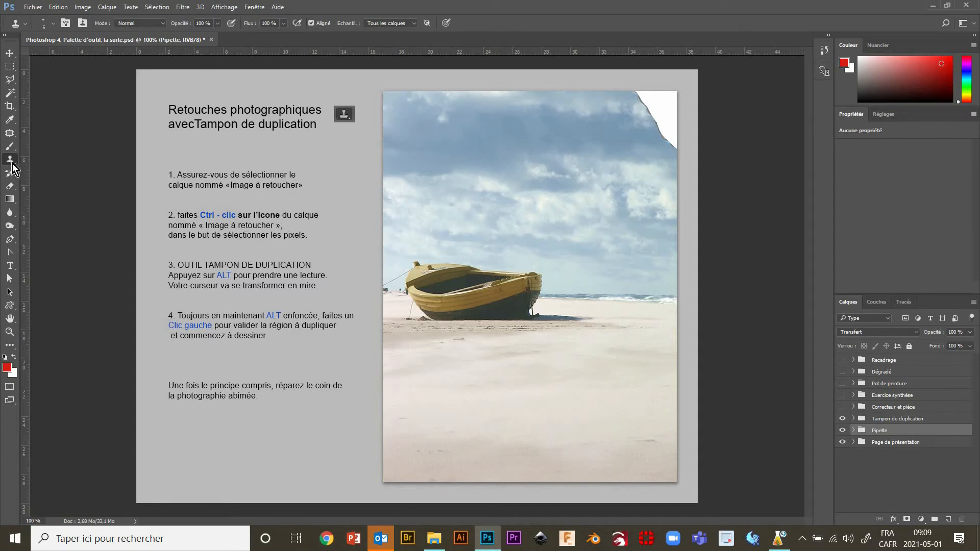
{"action": "right_click", "coordinate": [14, 163]}
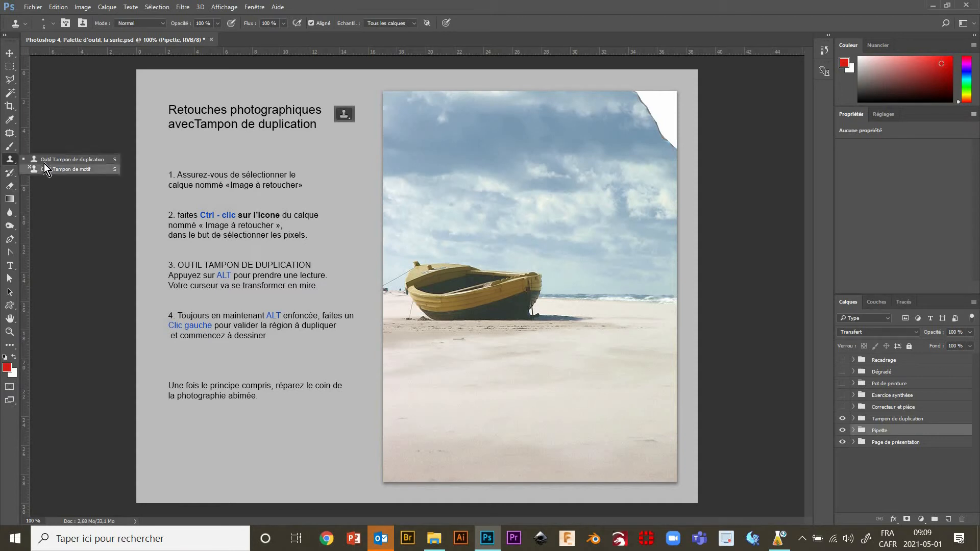
{"action": "left_click", "coordinate": [11, 163]}
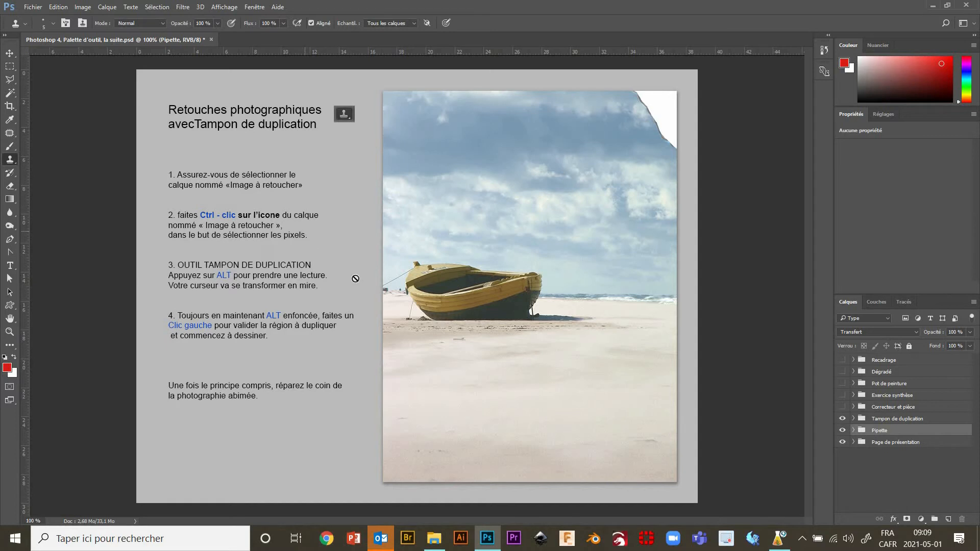
- Select the Image à retoucher layer in the Tampon de duplication group and draw a rectangular marquee around the whole boat photo
{"action": "left_click", "coordinate": [851, 419]}
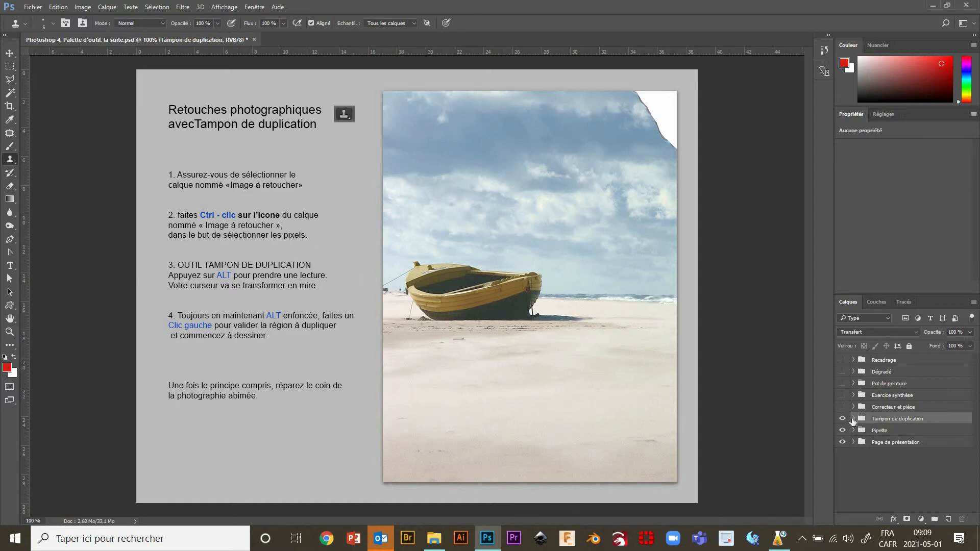
{"action": "left_click", "coordinate": [852, 419]}
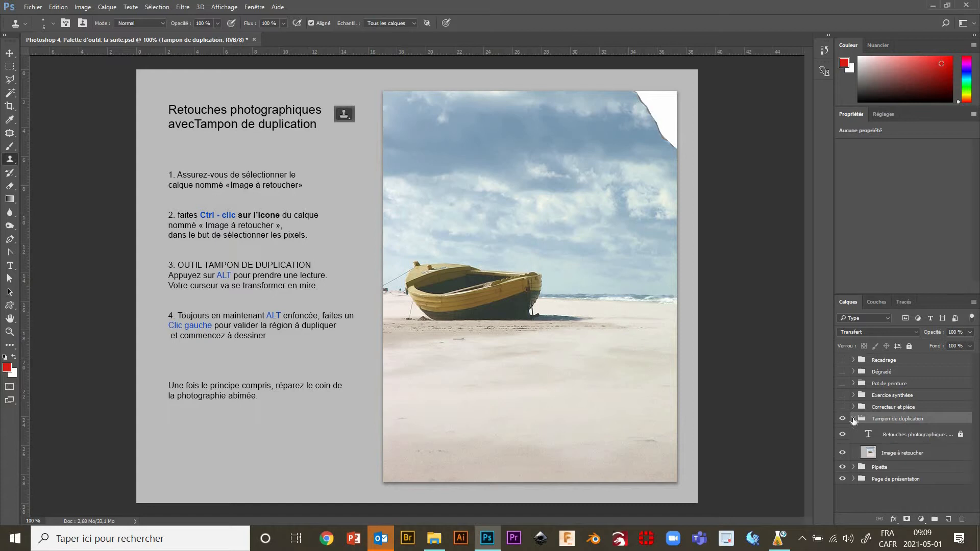
{"action": "left_click", "coordinate": [909, 454]}
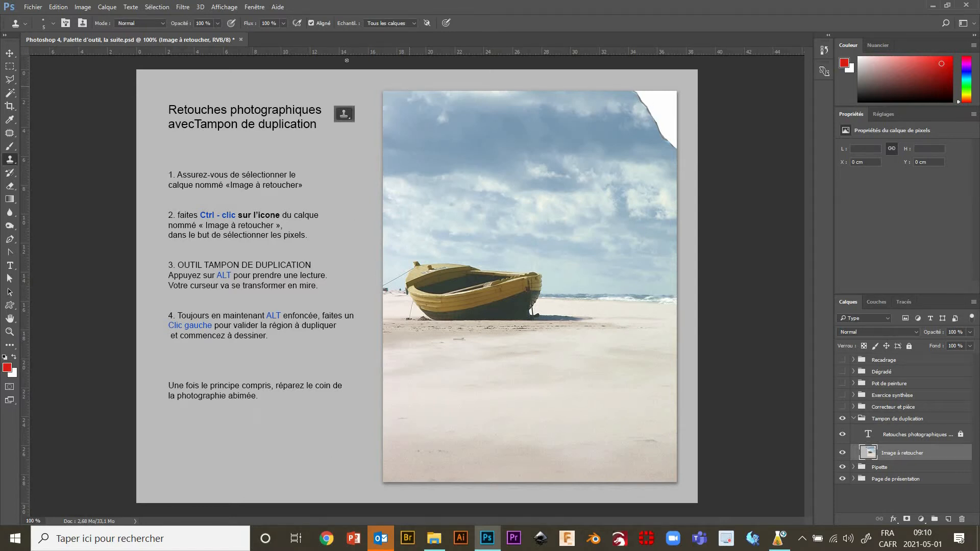
{"action": "left_click", "coordinate": [11, 67]}
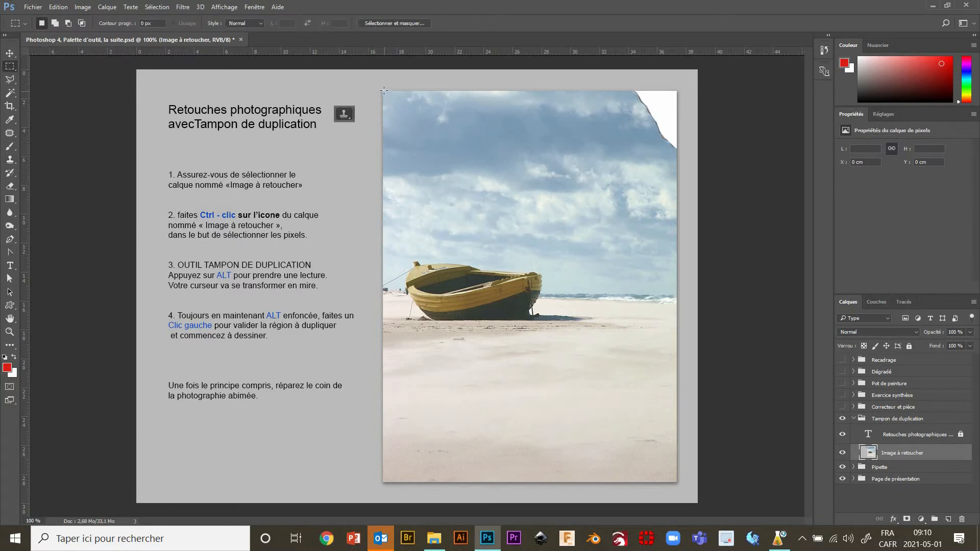
{"action": "left_click_drag", "start_coordinate": [383, 91], "coordinate": [677, 482]}
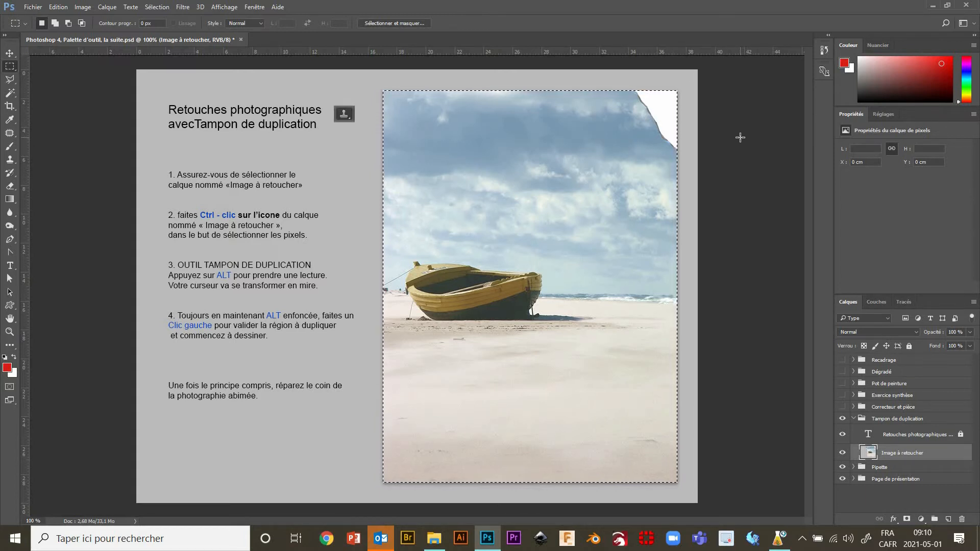
- Set the Clone Stamp brush to a size of 30 px and a hardness of 0 %
{"action": "left_click", "coordinate": [10, 161]}
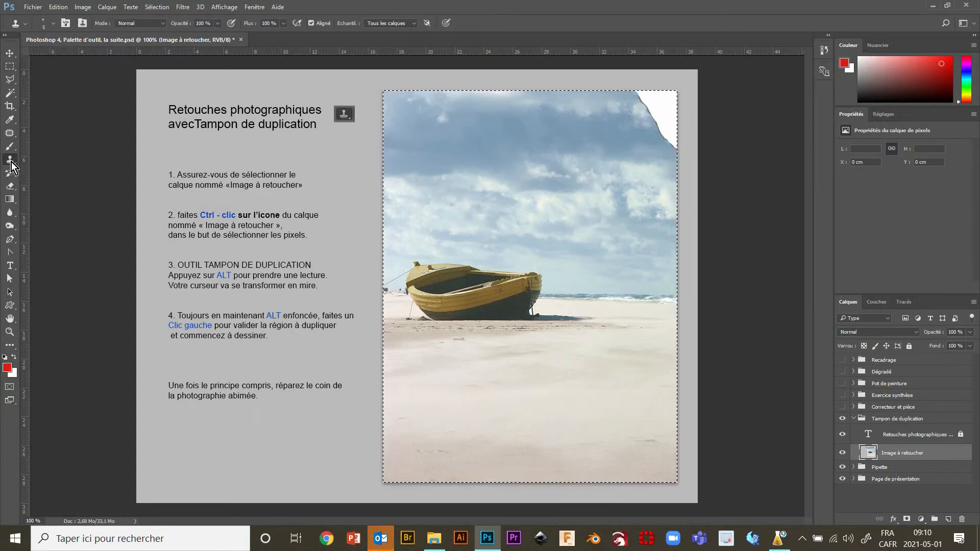
{"action": "left_click", "coordinate": [53, 23]}
{"action": "mouse_move", "coordinate": [59, 57]}
{"action": "left_mouse_down"}
{"action": "mouse_move", "coordinate": [60, 78]}
{"action": "mouse_move", "coordinate": [72, 77]}
{"action": "mouse_move", "coordinate": [54, 78]}
{"action": "left_mouse_up"}
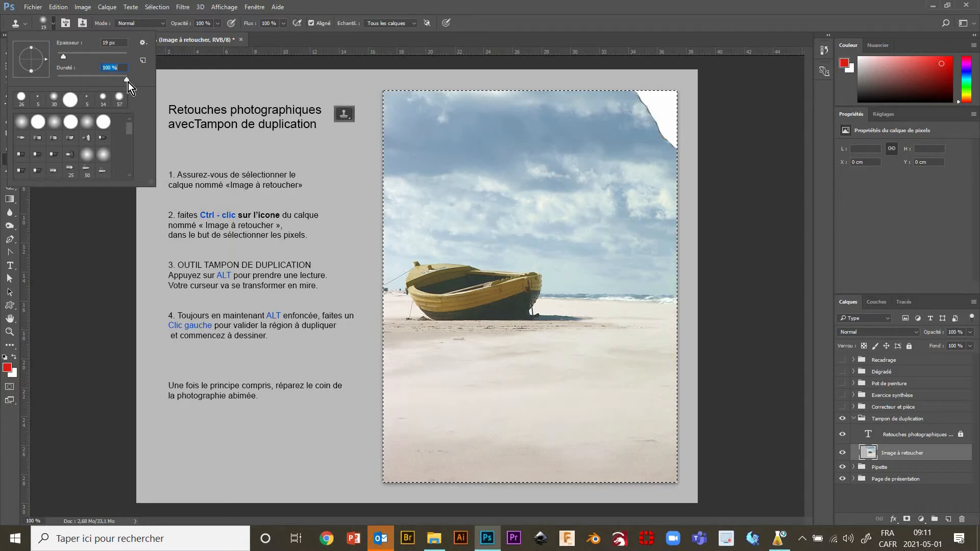
{"action": "left_click_drag", "start_coordinate": [89, 81], "coordinate": [59, 79]}
{"action": "left_click_drag", "start_coordinate": [65, 57], "coordinate": [67, 57]}
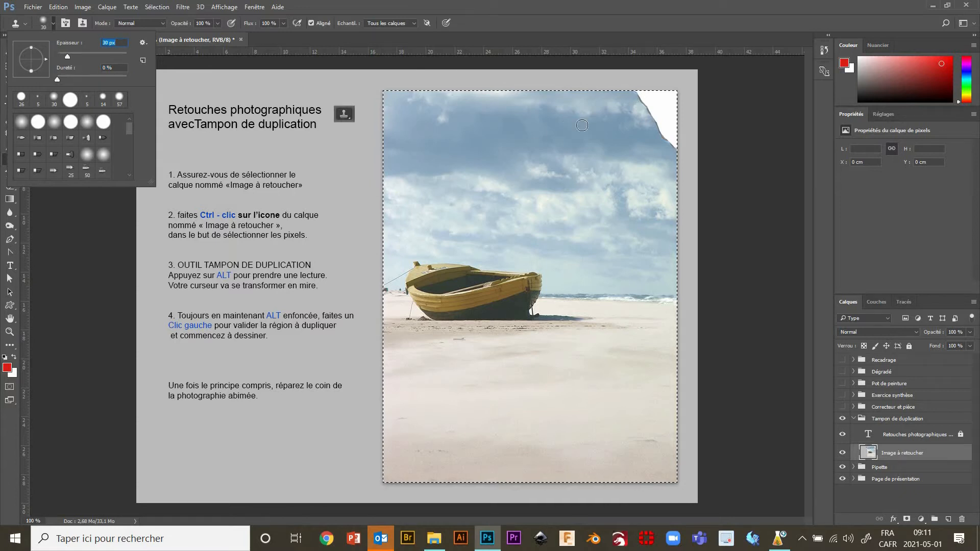
{"action": "key", "text": "Return"}
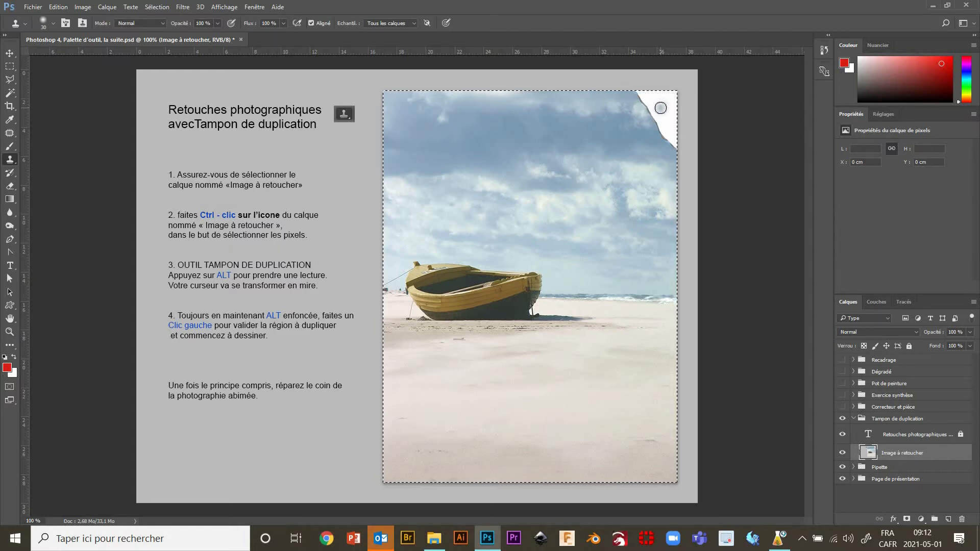
- Clone cloudy sky over the torn white upper-right corner of the boat photo
{"action": "left_click_drag", "start_coordinate": [660, 108], "coordinate": [661, 108]}
{"action": "left_click_drag", "start_coordinate": [658, 108], "coordinate": [658, 106]}
{"action": "mouse_move", "coordinate": [658, 111]}
{"action": "left_mouse_down"}
{"action": "mouse_move", "coordinate": [643, 111]}
{"action": "mouse_move", "coordinate": [661, 120]}
{"action": "mouse_move", "coordinate": [663, 112]}
{"action": "mouse_move", "coordinate": [660, 134]}
{"action": "mouse_move", "coordinate": [676, 141]}
{"action": "mouse_move", "coordinate": [672, 103]}
{"action": "mouse_move", "coordinate": [643, 104]}
{"action": "mouse_move", "coordinate": [651, 98]}
{"action": "mouse_move", "coordinate": [634, 93]}
{"action": "mouse_move", "coordinate": [678, 93]}
{"action": "mouse_move", "coordinate": [643, 99]}
{"action": "mouse_move", "coordinate": [665, 110]}
{"action": "mouse_move", "coordinate": [670, 97]}
{"action": "mouse_move", "coordinate": [634, 98]}
{"action": "mouse_move", "coordinate": [656, 106]}
{"action": "left_mouse_up"}
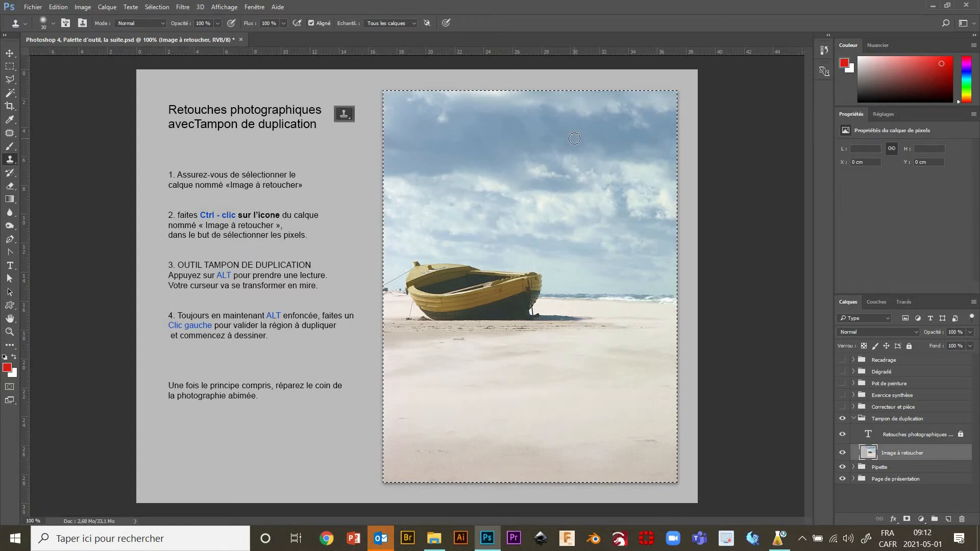
- Clone more cloud texture over the repaired upper-right corner of the boat photo's sky
{"action": "left_click", "coordinate": [630, 127], "text": "alt"}
{"action": "left_click_drag", "start_coordinate": [661, 111], "coordinate": [656, 107]}
{"action": "left_click", "coordinate": [570, 97], "text": "alt"}
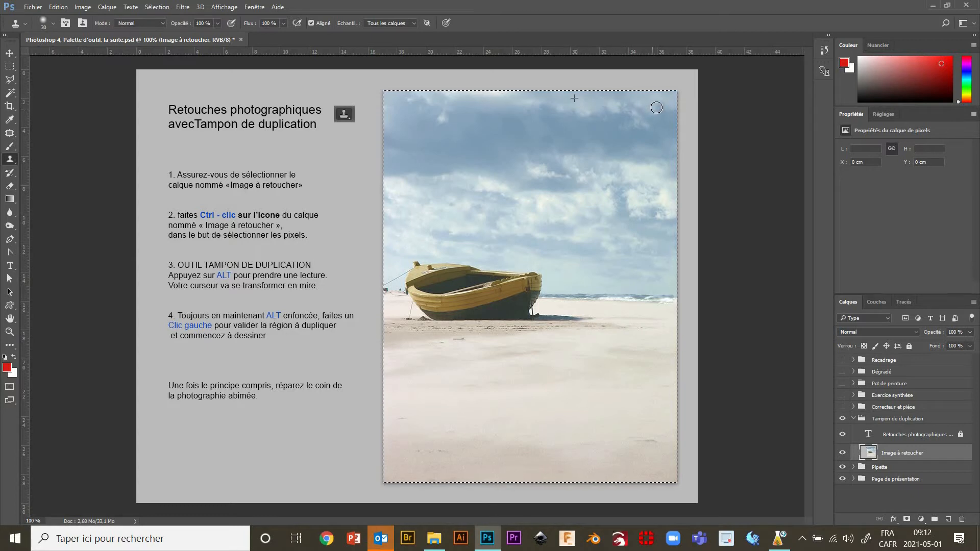
- Reduce the Clone Stamp opacity to 38 %, blend the repaired sky with softer cloned strokes, and deselect the photo
{"action": "left_click", "coordinate": [217, 24]}
{"action": "left_click", "coordinate": [664, 112]}
{"action": "mouse_move", "coordinate": [657, 110]}
{"action": "left_mouse_down"}
{"action": "mouse_move", "coordinate": [577, 169]}
{"action": "mouse_move", "coordinate": [681, 99]}
{"action": "mouse_move", "coordinate": [665, 82]}
{"action": "mouse_move", "coordinate": [643, 105]}
{"action": "mouse_move", "coordinate": [667, 118]}
{"action": "mouse_move", "coordinate": [654, 97]}
{"action": "mouse_move", "coordinate": [657, 110]}
{"action": "mouse_move", "coordinate": [595, 95]}
{"action": "mouse_move", "coordinate": [581, 121]}
{"action": "mouse_move", "coordinate": [645, 105]}
{"action": "mouse_move", "coordinate": [571, 120]}
{"action": "left_mouse_up"}
{"action": "left_click", "coordinate": [573, 169], "text": "alt"}
{"action": "left_click", "coordinate": [608, 129], "text": "alt"}
{"action": "key", "text": "ctrl+d"}
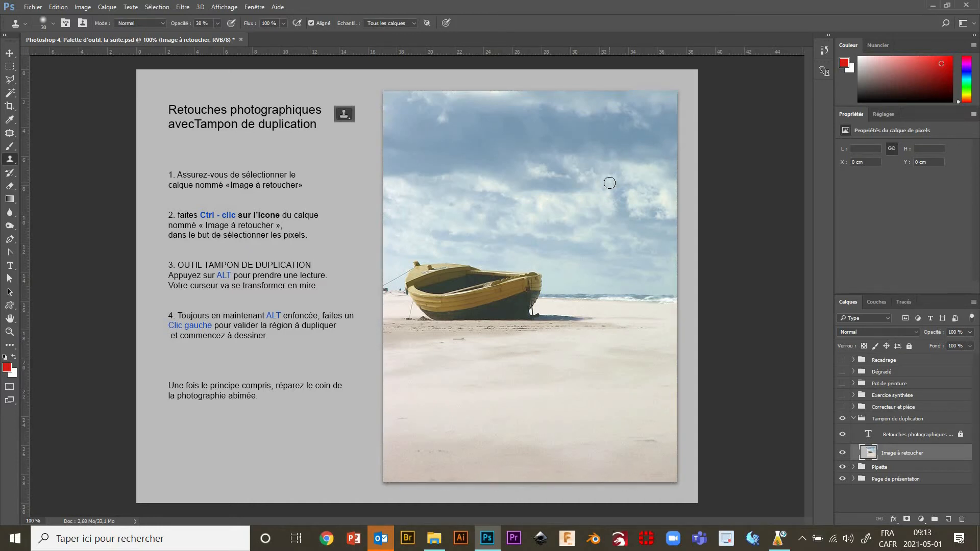
- Collapse the Tampon de duplication group, show and expand Correcteur et pièce, and select its Image à retoucher layer
{"action": "left_click", "coordinate": [852, 419]}
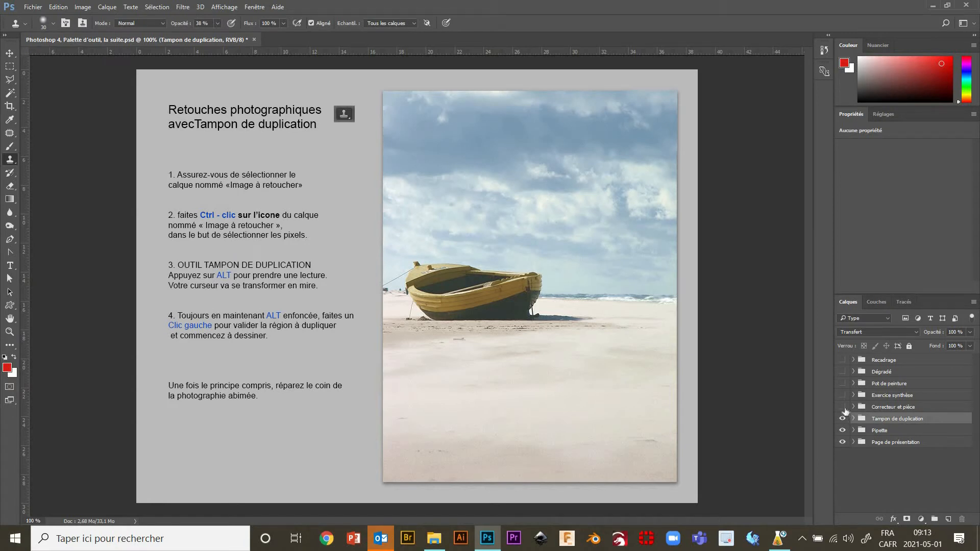
{"action": "left_click", "coordinate": [842, 407]}
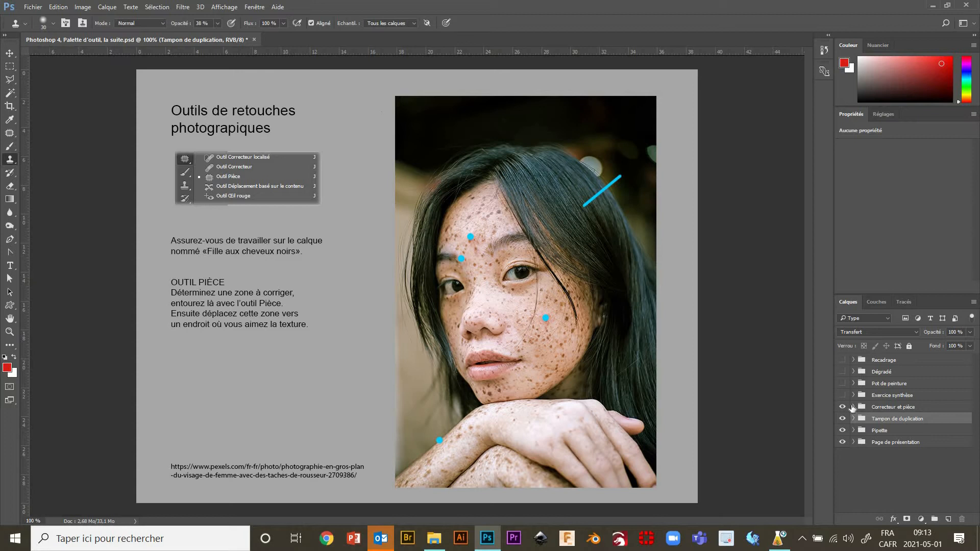
{"action": "left_click", "coordinate": [853, 408]}
{"action": "left_click", "coordinate": [852, 408]}
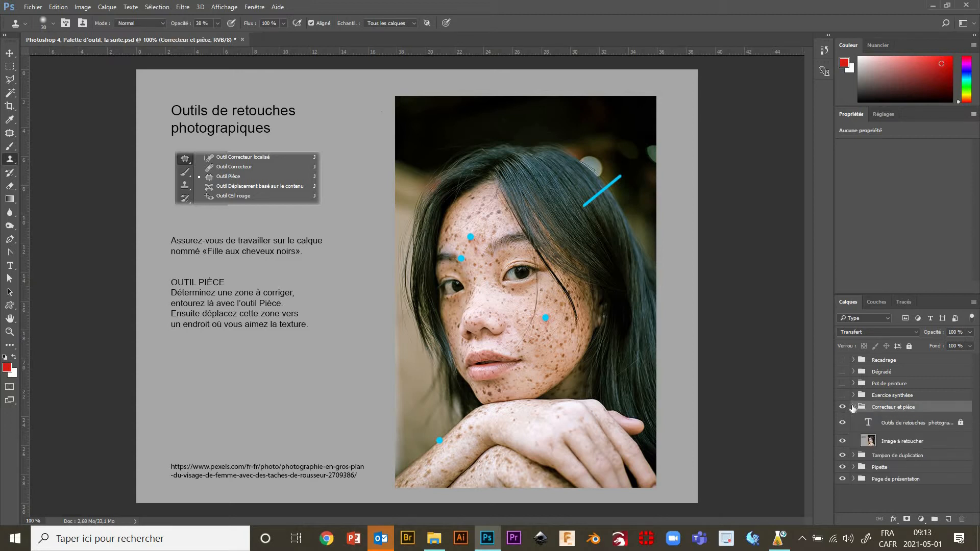
{"action": "left_click", "coordinate": [872, 441]}
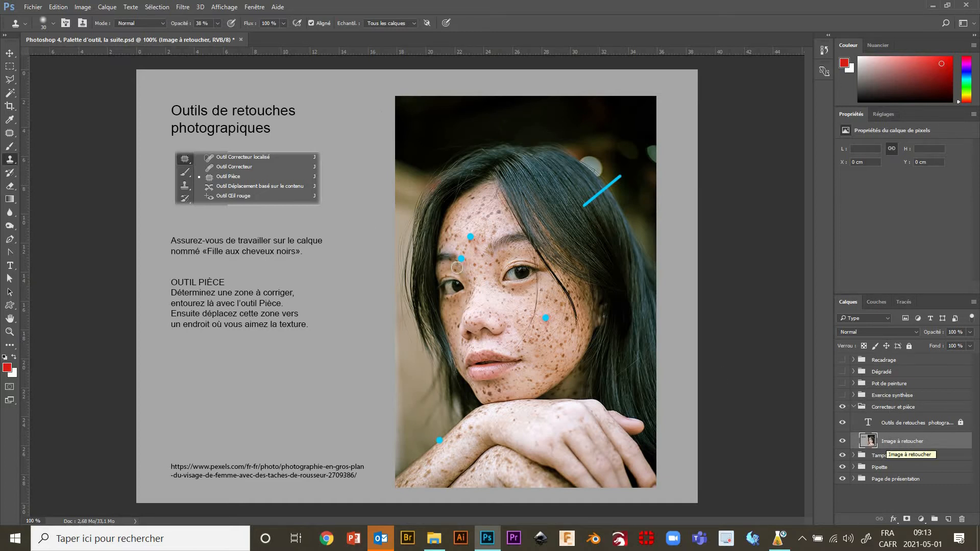
{"action": "left_click", "coordinate": [11, 134]}
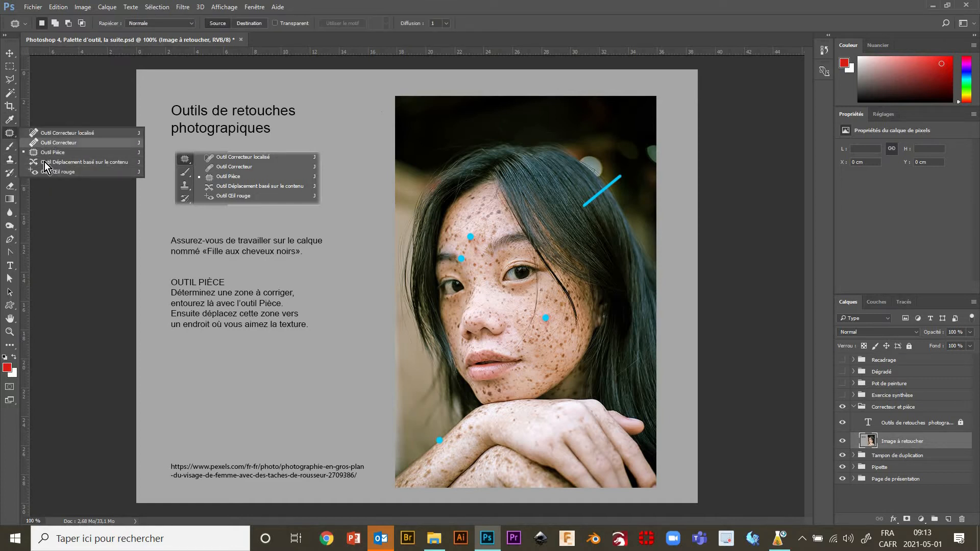
{"action": "left_click", "coordinate": [11, 135]}
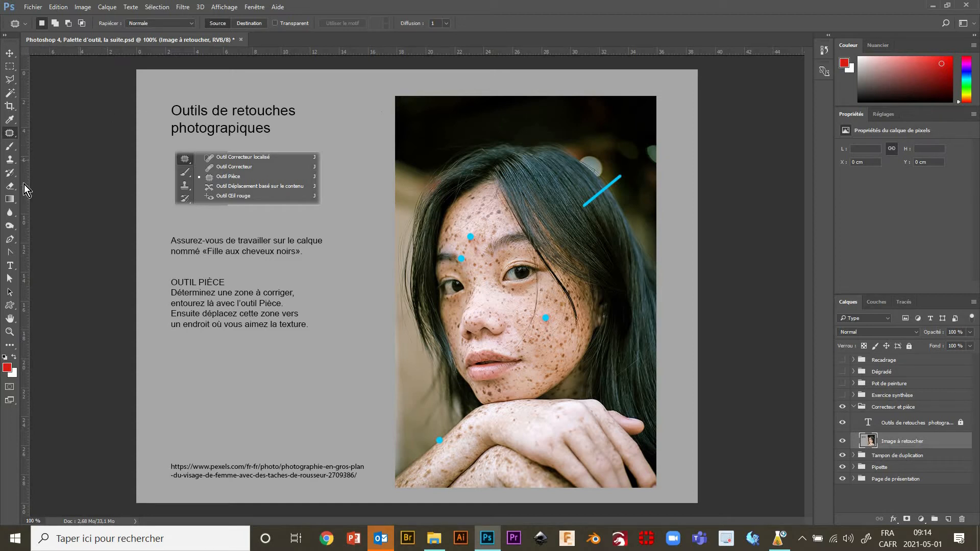
- Try to cover the blue dot on the cheek with the Clone Stamp at 38 % opacity
{"action": "left_click", "coordinate": [11, 162]}
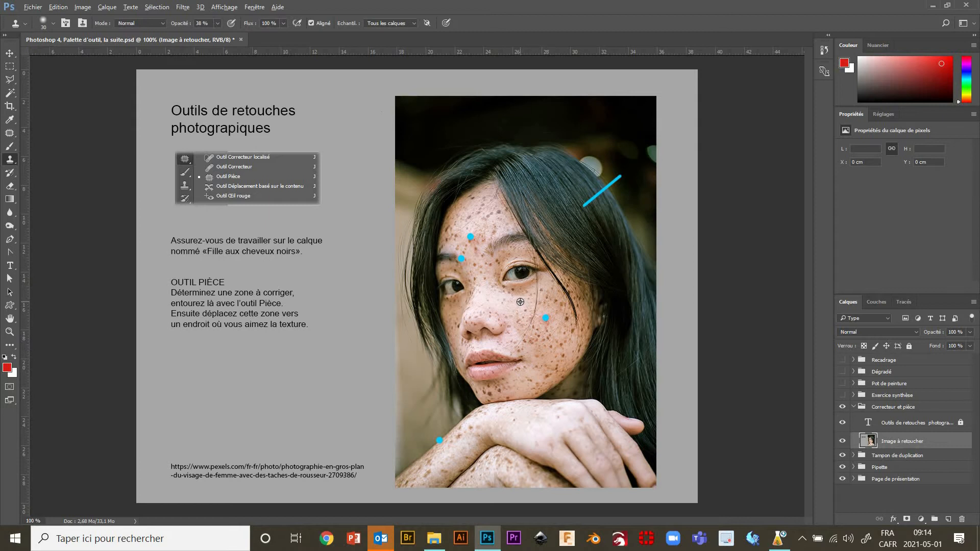
{"action": "left_click", "coordinate": [547, 318]}
{"action": "left_click_drag", "start_coordinate": [547, 317], "coordinate": [547, 319]}
- Set the Clone Stamp opacity to 100 % and try cloning skin over the cheek's blue dot again
{"action": "left_click", "coordinate": [217, 23]}
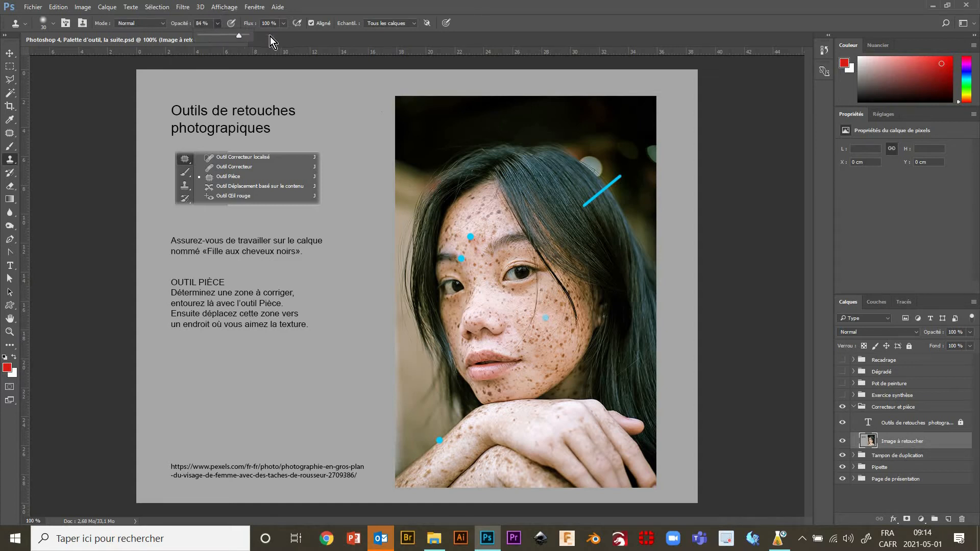
{"action": "left_click_drag", "start_coordinate": [271, 36], "coordinate": [276, 35]}
{"action": "left_click", "coordinate": [545, 317]}
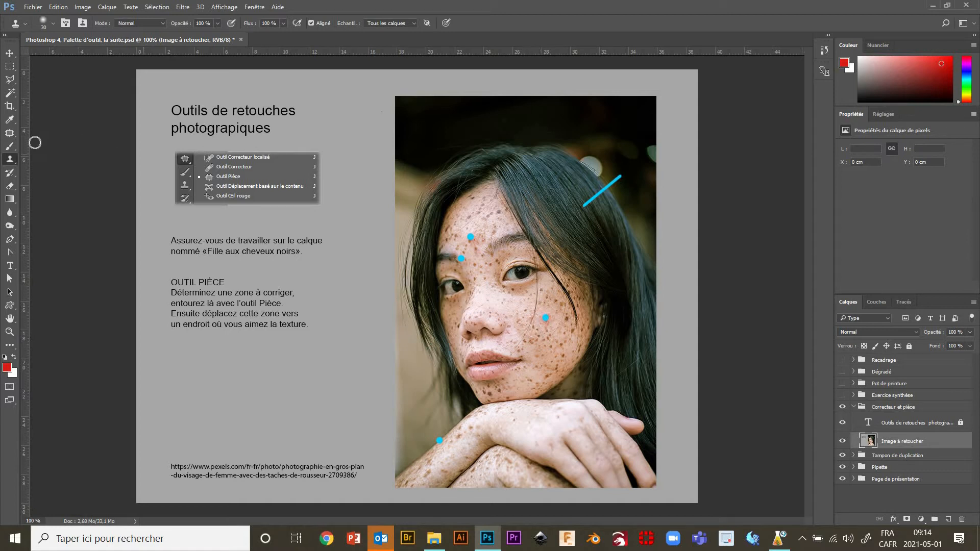
- Replace the blue dot on the cheek with nearby freckled skin using the Patch tool, and clear the selection
{"action": "left_click", "coordinate": [10, 133]}
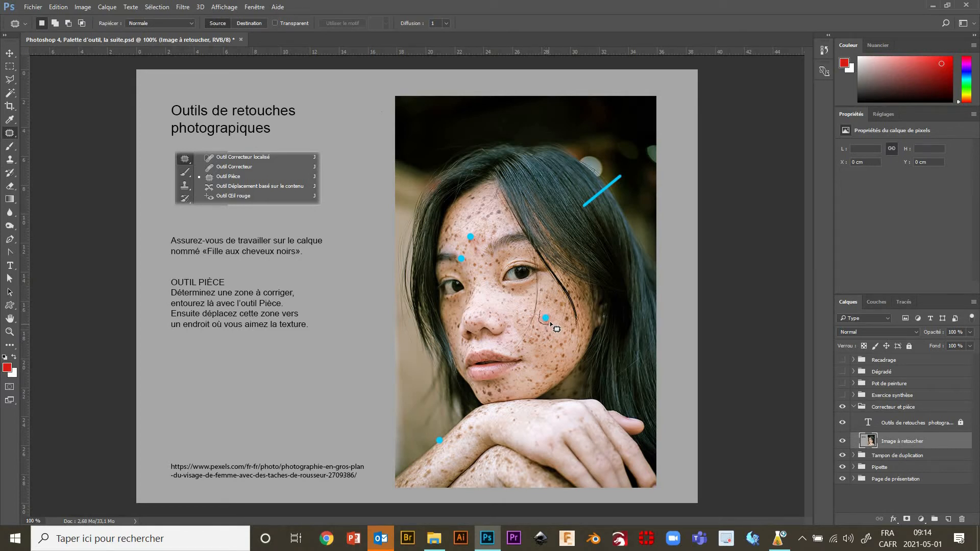
{"action": "left_click_drag", "start_coordinate": [542, 311], "coordinate": [542, 311]}
{"action": "left_click_drag", "start_coordinate": [548, 320], "coordinate": [571, 344]}
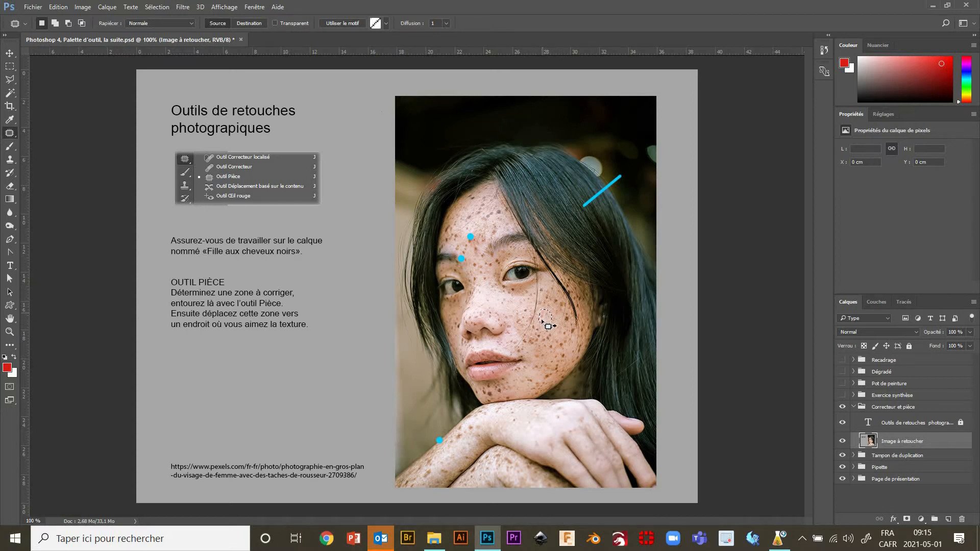
{"action": "left_click", "coordinate": [549, 335]}
- Patch the two blue dots on the forehead and by the eyebrow with clean skin texture, and deselect
{"action": "mouse_move", "coordinate": [473, 244]}
{"action": "left_mouse_down"}
{"action": "mouse_move", "coordinate": [470, 228]}
{"action": "mouse_move", "coordinate": [463, 239]}
{"action": "mouse_move", "coordinate": [501, 225]}
{"action": "left_mouse_up"}
{"action": "mouse_move", "coordinate": [462, 250]}
{"action": "left_mouse_down"}
{"action": "mouse_move", "coordinate": [475, 249]}
{"action": "mouse_move", "coordinate": [475, 214]}
{"action": "mouse_move", "coordinate": [490, 296]}
{"action": "mouse_move", "coordinate": [514, 308]}
{"action": "mouse_move", "coordinate": [494, 303]}
{"action": "mouse_move", "coordinate": [504, 304]}
{"action": "left_mouse_up"}
{"action": "key", "text": "ctrl+d"}
- Patch the blue dot on the forearm's edge with a matching stretch of arm and background, and deselect
{"action": "scroll", "coordinate": [436, 432], "scroll_direction": "up", "scroll_amount": 10}
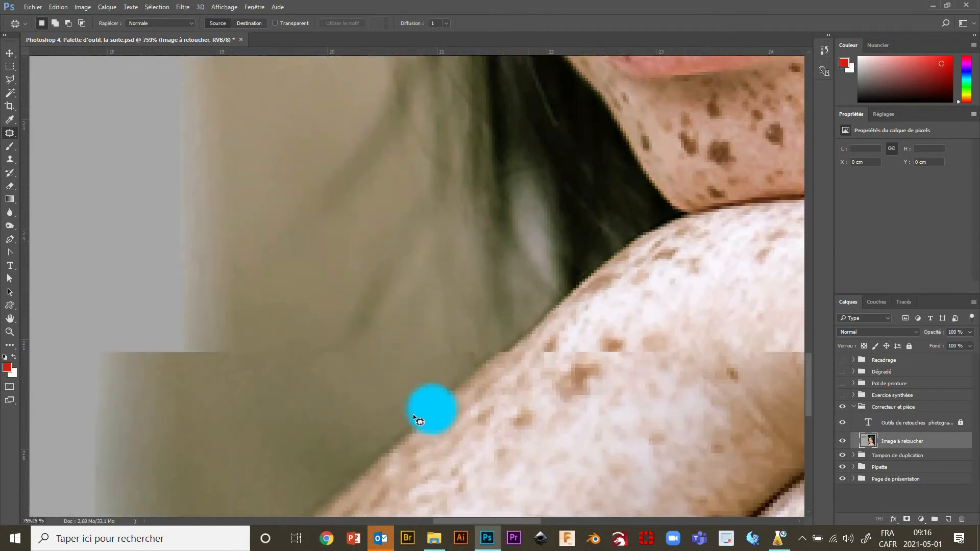
{"action": "left_click_drag", "start_coordinate": [428, 414], "coordinate": [442, 273]}
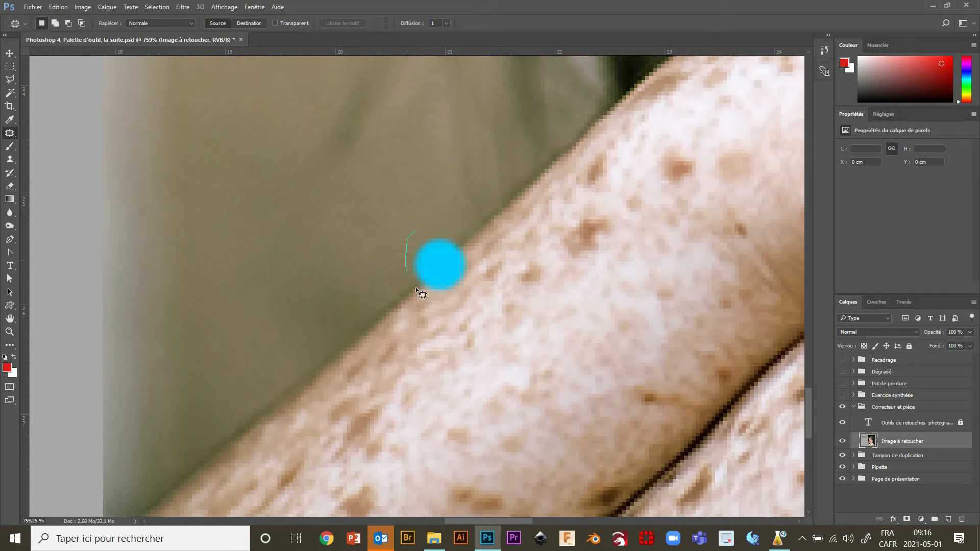
{"action": "mouse_move", "coordinate": [416, 287]}
{"action": "left_mouse_down"}
{"action": "mouse_move", "coordinate": [470, 284]}
{"action": "mouse_move", "coordinate": [474, 263]}
{"action": "left_mouse_up"}
{"action": "left_click_drag", "start_coordinate": [417, 233], "coordinate": [414, 232]}
{"action": "mouse_move", "coordinate": [438, 269]}
{"action": "left_mouse_down"}
{"action": "mouse_move", "coordinate": [373, 316]}
{"action": "mouse_move", "coordinate": [332, 324]}
{"action": "mouse_move", "coordinate": [302, 346]}
{"action": "mouse_move", "coordinate": [346, 383]}
{"action": "mouse_move", "coordinate": [380, 357]}
{"action": "mouse_move", "coordinate": [357, 330]}
{"action": "left_mouse_up"}
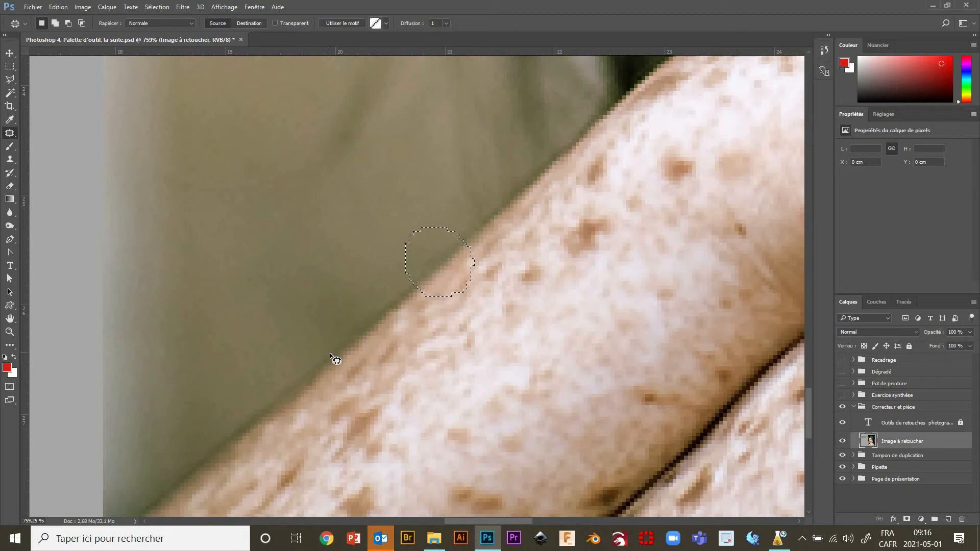
{"action": "key", "text": "ctrl+d"}
- Try to remove the whole blue line across the hair and background with a single Patch tool selection, and undo the attempt
{"action": "scroll", "coordinate": [452, 259], "scroll_direction": "down", "scroll_amount": 3}
{"action": "scroll", "coordinate": [451, 259], "scroll_direction": "down", "scroll_amount": 3}
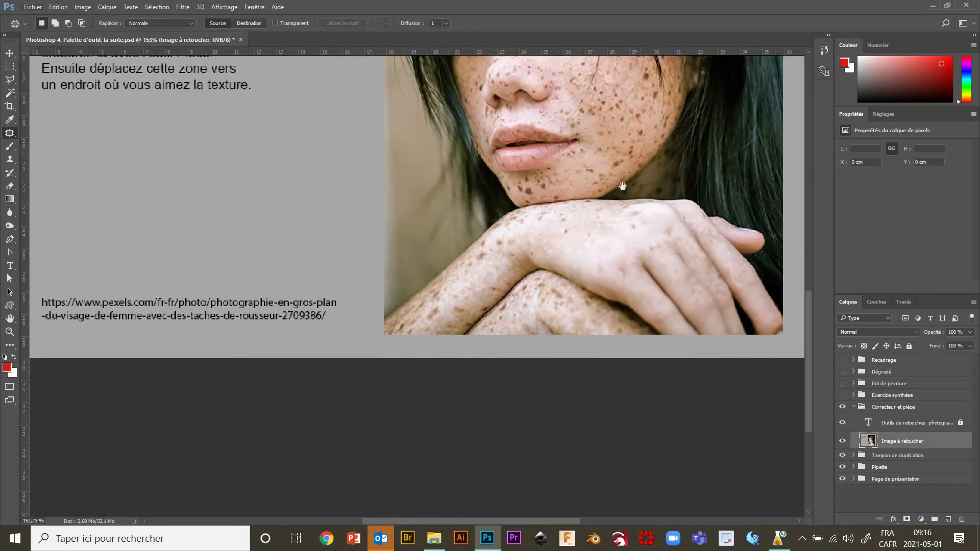
{"action": "left_click_drag", "start_coordinate": [622, 187], "coordinate": [480, 439]}
{"action": "scroll", "coordinate": [538, 196], "scroll_direction": "up", "scroll_amount": 2}
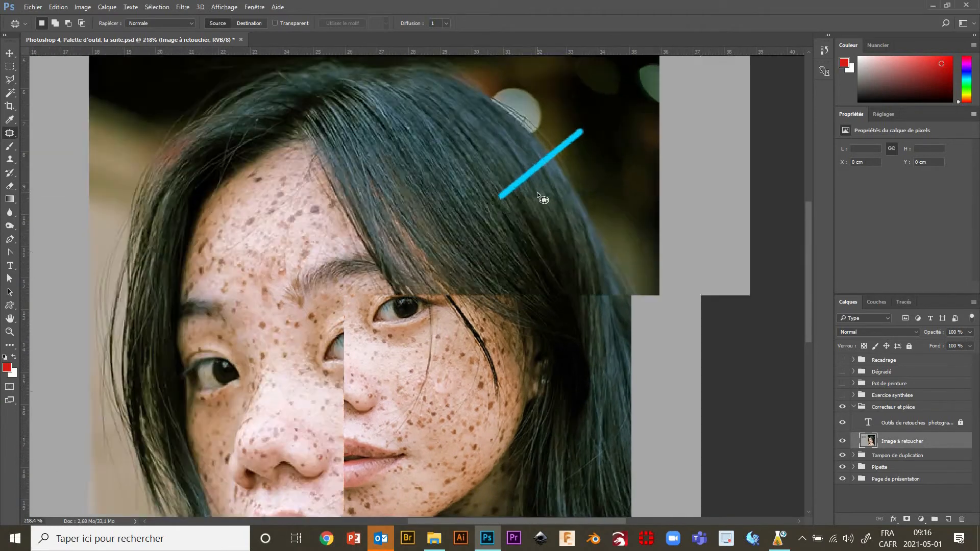
{"action": "scroll", "coordinate": [539, 197], "scroll_direction": "up", "scroll_amount": 2}
{"action": "left_click_drag", "start_coordinate": [527, 216], "coordinate": [484, 326]}
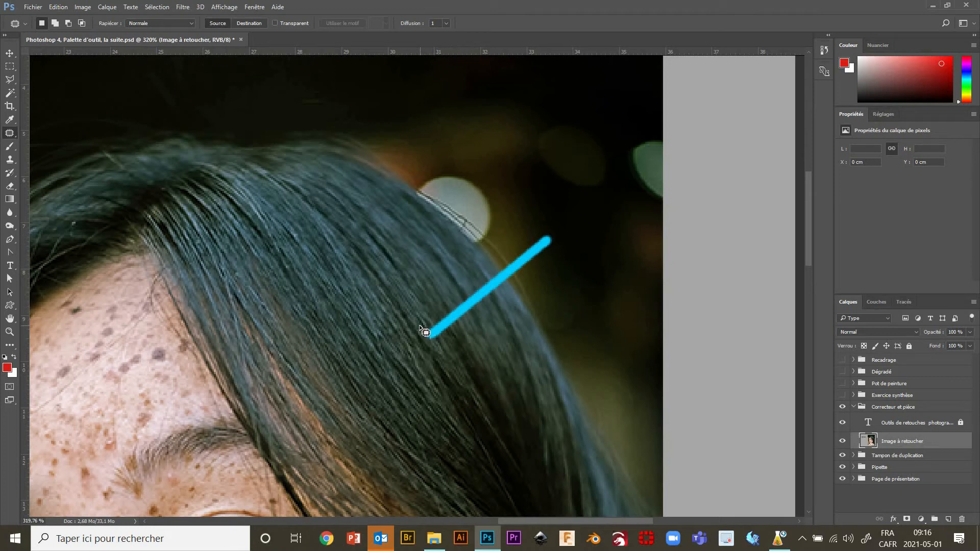
{"action": "mouse_move", "coordinate": [420, 327]}
{"action": "left_mouse_down"}
{"action": "mouse_move", "coordinate": [547, 230]}
{"action": "mouse_move", "coordinate": [556, 260]}
{"action": "mouse_move", "coordinate": [505, 308]}
{"action": "mouse_move", "coordinate": [443, 344]}
{"action": "mouse_move", "coordinate": [418, 339]}
{"action": "mouse_move", "coordinate": [420, 328]}
{"action": "mouse_move", "coordinate": [484, 366]}
{"action": "mouse_move", "coordinate": [483, 332]}
{"action": "left_mouse_up"}
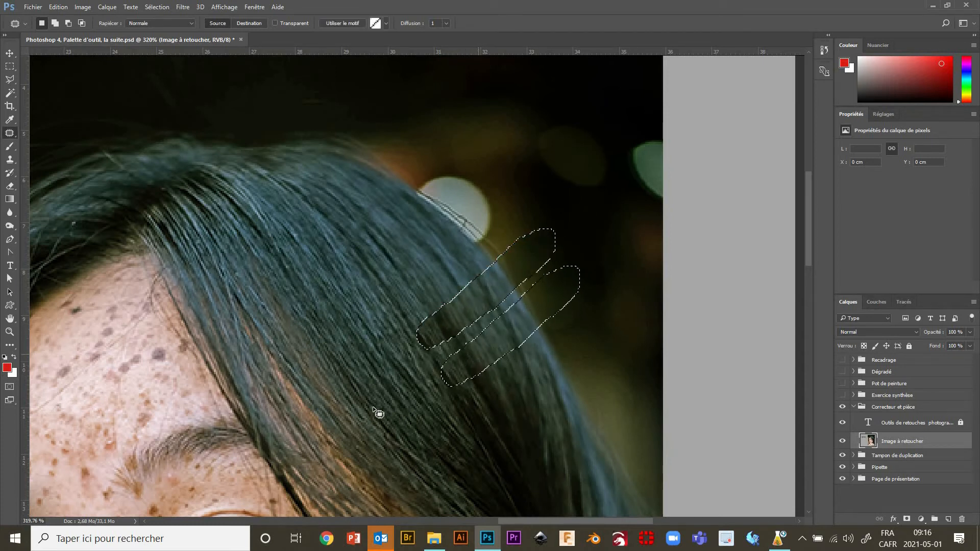
{"action": "left_click", "coordinate": [369, 414]}
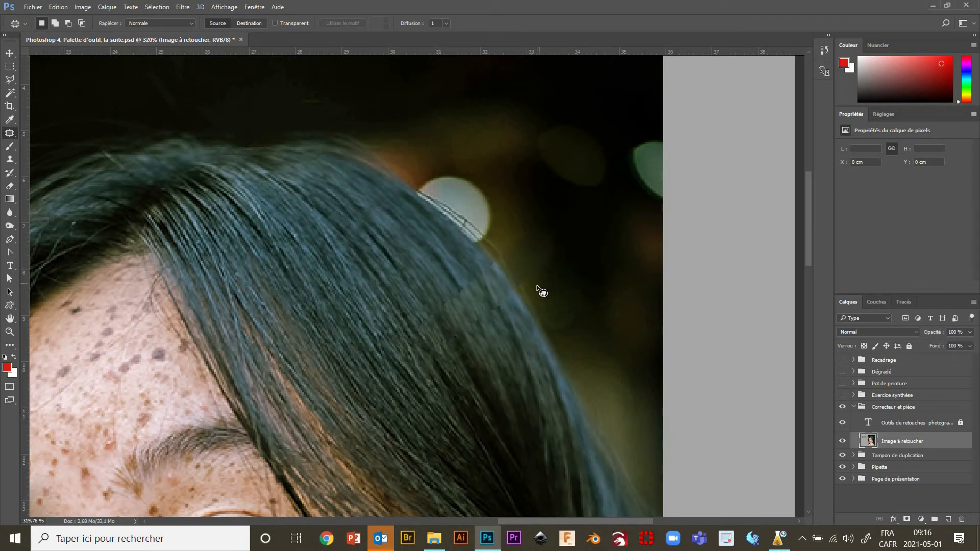
{"action": "key", "text": "ctrl+z"}
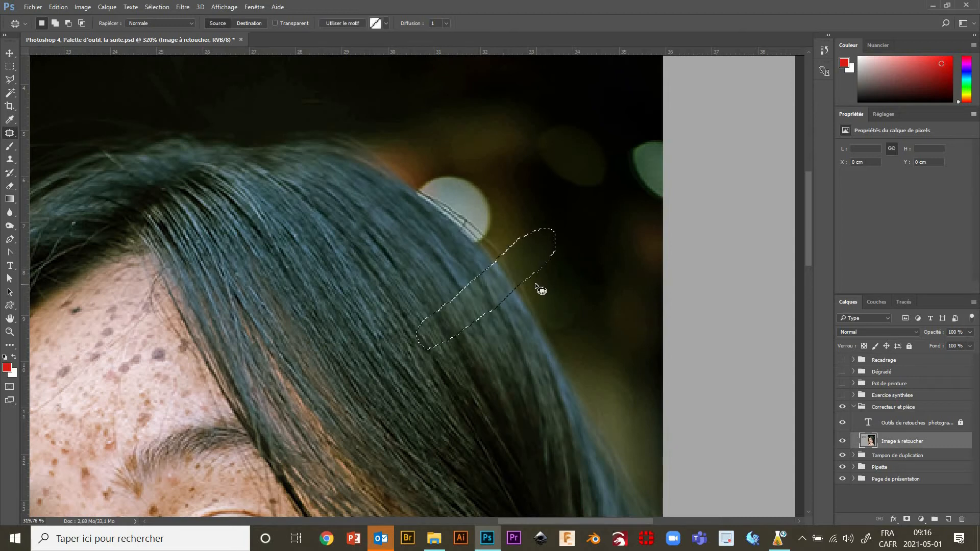
{"action": "key", "text": "ctrl+alt+z"}
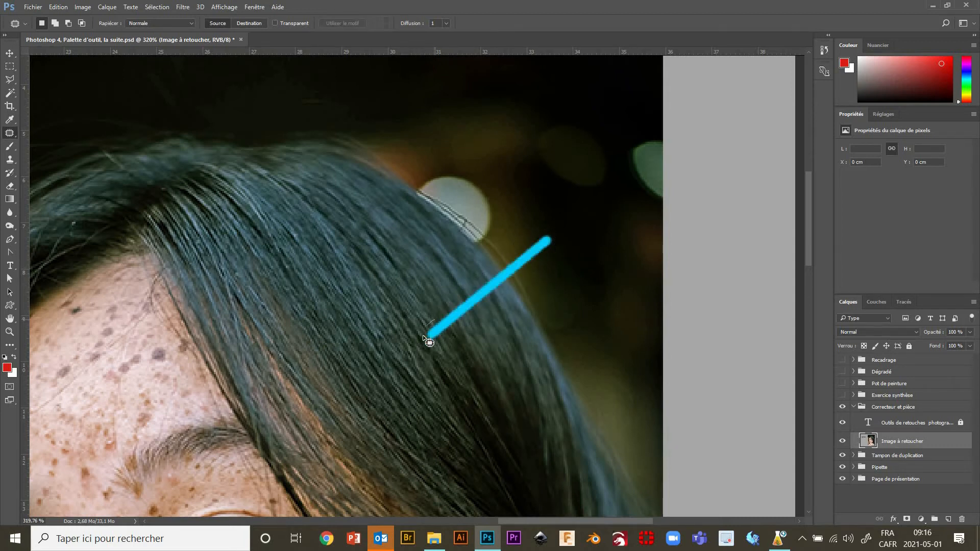
- Try patching the blue line in short segments from its lower end in the hair, and undo those patches
{"action": "mouse_move", "coordinate": [423, 337]}
{"action": "left_mouse_down"}
{"action": "mouse_move", "coordinate": [451, 328]}
{"action": "mouse_move", "coordinate": [431, 322]}
{"action": "mouse_move", "coordinate": [446, 360]}
{"action": "mouse_move", "coordinate": [416, 305]}
{"action": "mouse_move", "coordinate": [453, 360]}
{"action": "left_mouse_up"}
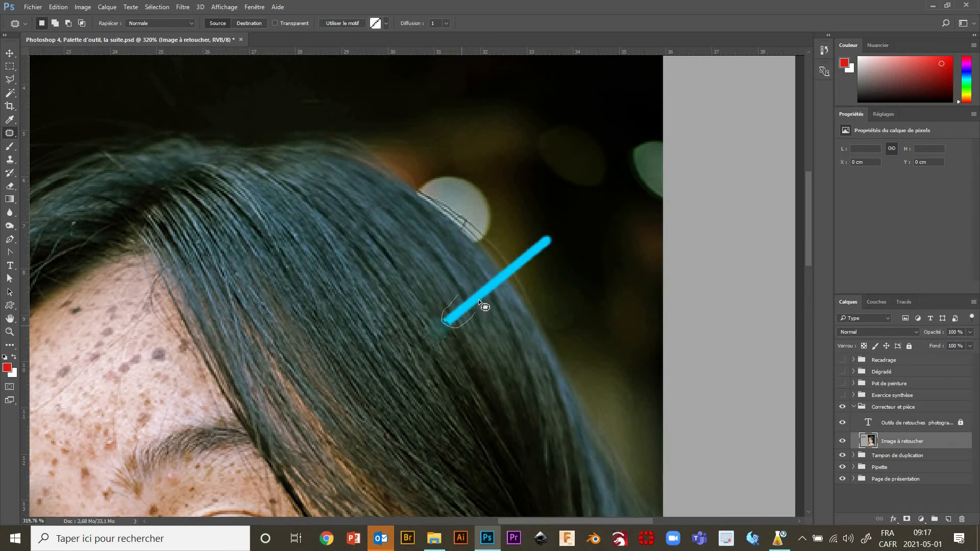
{"action": "left_click_drag", "start_coordinate": [466, 320], "coordinate": [477, 333]}
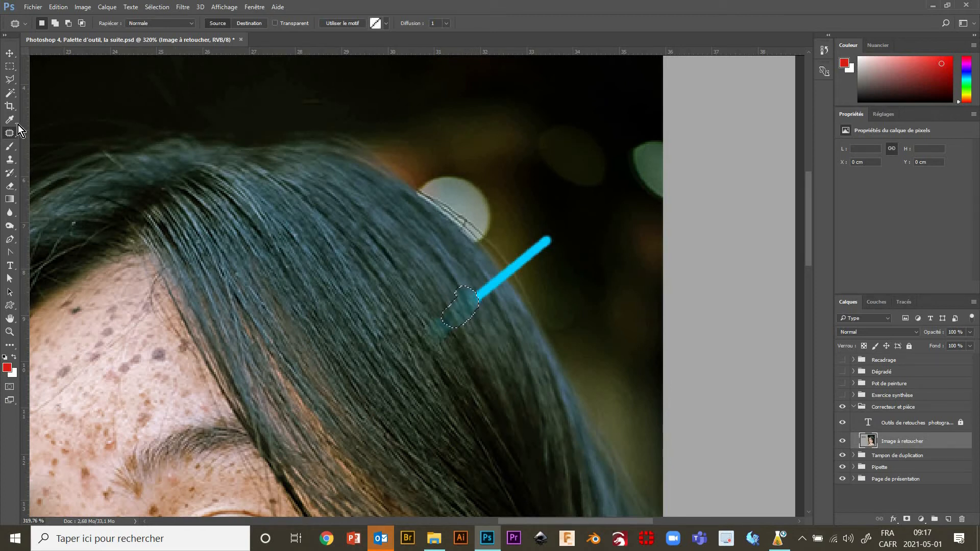
{"action": "key", "text": "ctrl+alt+z"}
{"action": "key", "text": "ctrl+alt+z"}
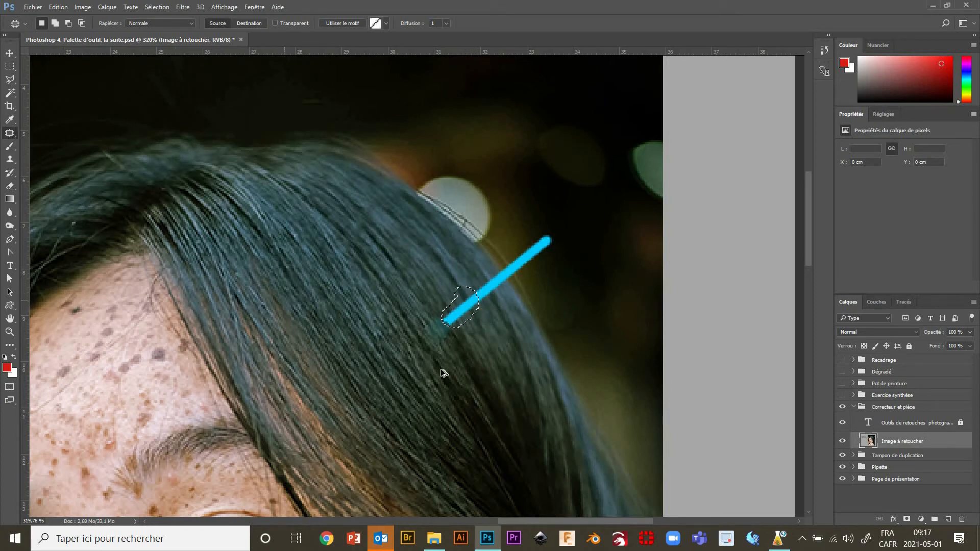
{"action": "key", "text": "ctrl+alt+z"}
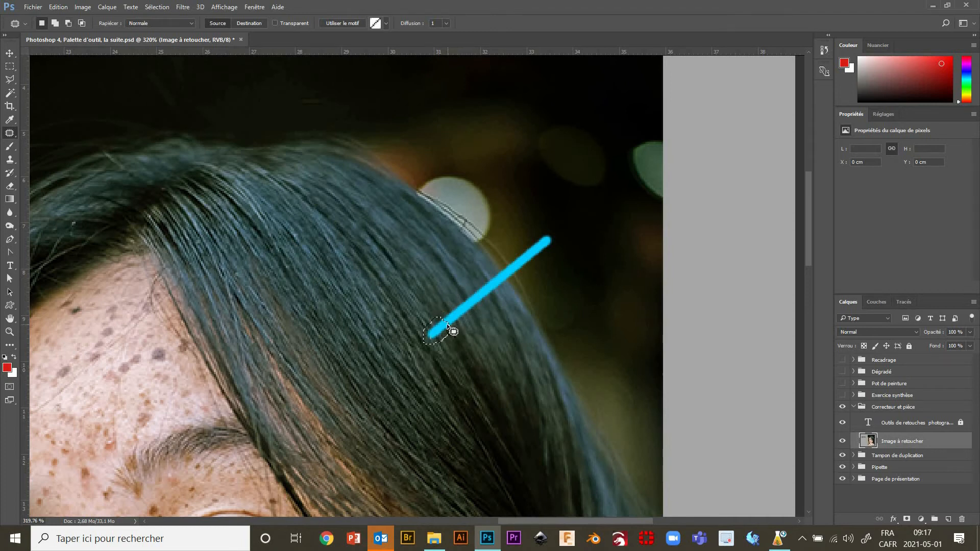
{"action": "key", "text": "ctrl+alt+z"}
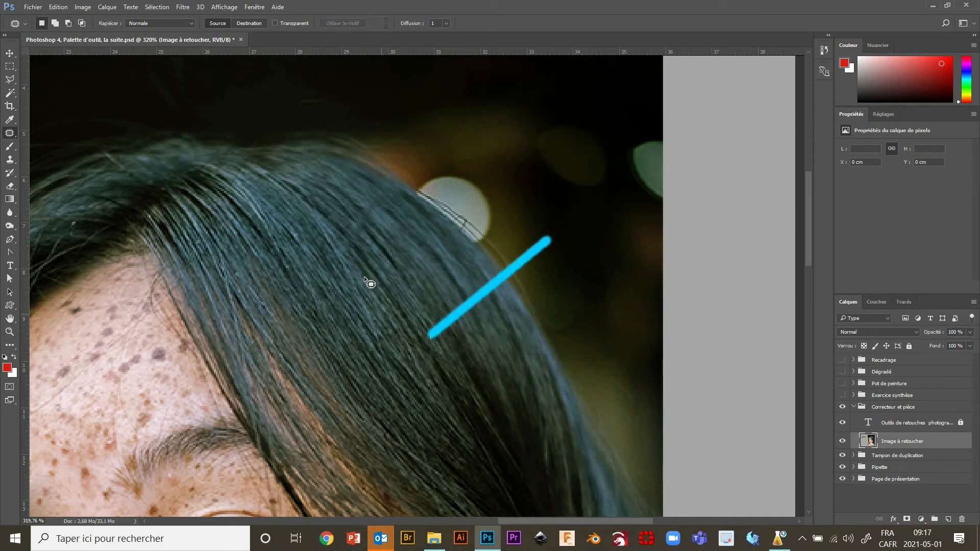
- Switch to the Clone Stamp tool and set its brush size to 11 px
{"action": "left_click", "coordinate": [9, 160]}
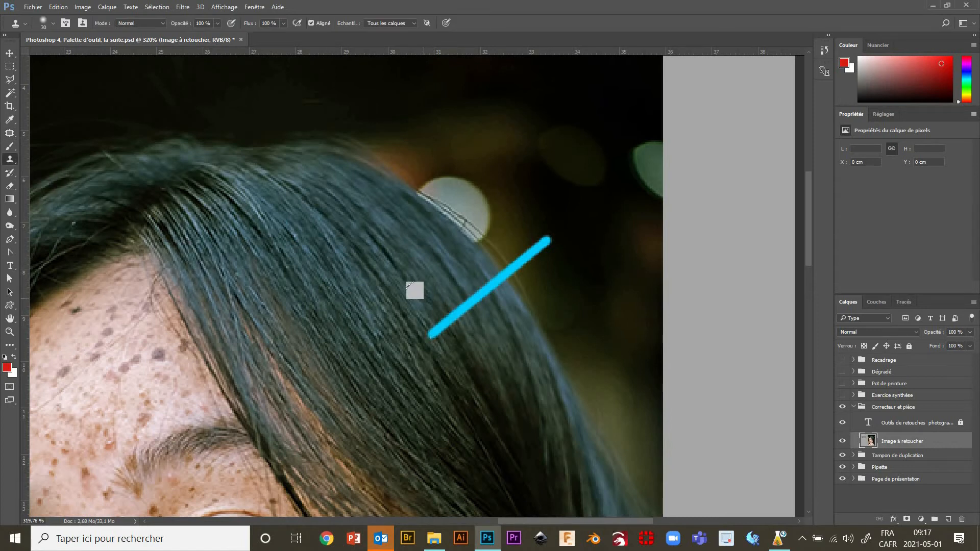
{"action": "right_click", "coordinate": [414, 288]}
{"action": "left_click_drag", "start_coordinate": [488, 326], "coordinate": [481, 324]}
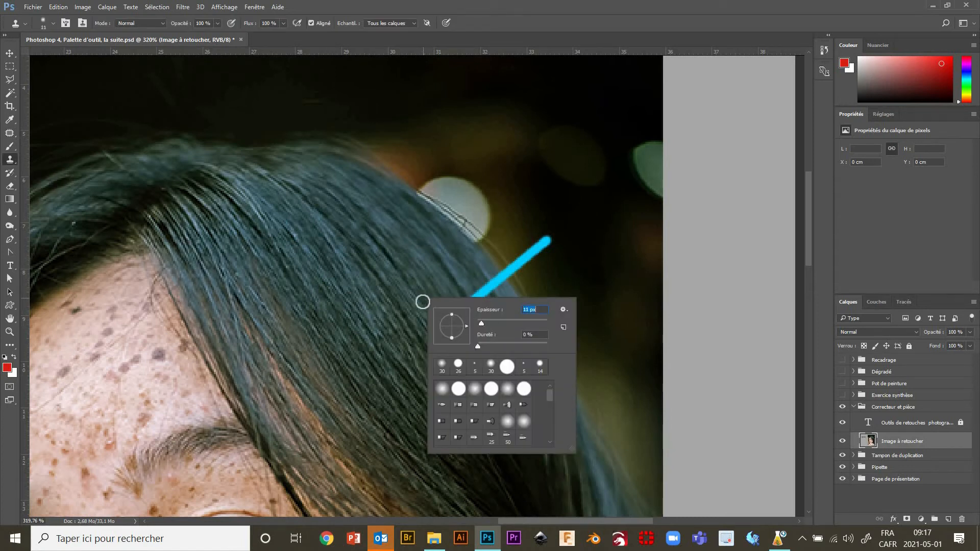
{"action": "left_click", "coordinate": [416, 299]}
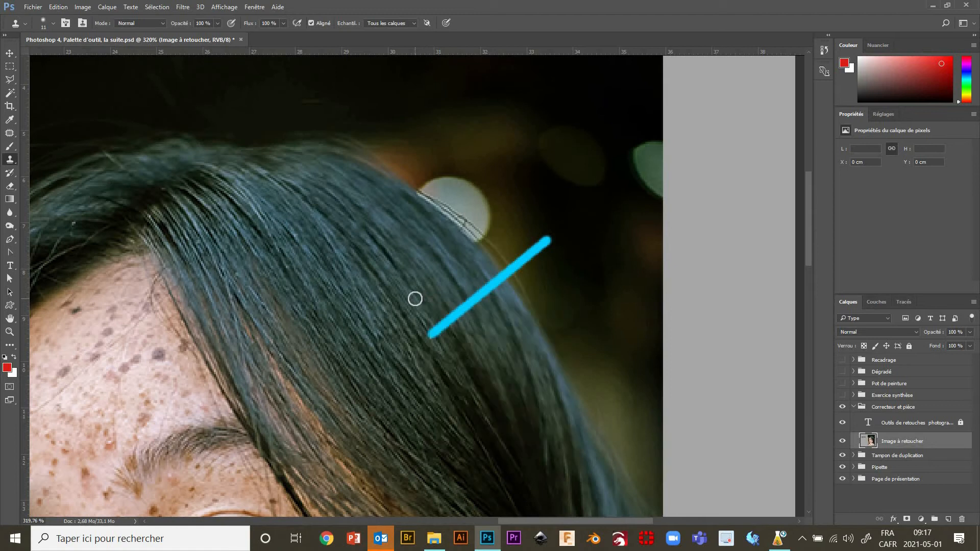
- Clone nearby hair strands over the part of the blue line crossing the hair, resampling the source along the way
{"action": "left_click", "coordinate": [415, 299], "text": "alt"}
{"action": "mouse_move", "coordinate": [436, 331]}
{"action": "left_mouse_down"}
{"action": "mouse_move", "coordinate": [445, 309]}
{"action": "mouse_move", "coordinate": [450, 317]}
{"action": "mouse_move", "coordinate": [470, 306]}
{"action": "mouse_move", "coordinate": [462, 293]}
{"action": "mouse_move", "coordinate": [477, 298]}
{"action": "mouse_move", "coordinate": [474, 286]}
{"action": "mouse_move", "coordinate": [499, 278]}
{"action": "mouse_move", "coordinate": [521, 286]}
{"action": "mouse_move", "coordinate": [496, 276]}
{"action": "mouse_move", "coordinate": [506, 274]}
{"action": "left_mouse_up"}
{"action": "left_click", "coordinate": [453, 280], "text": "alt"}
{"action": "left_click", "coordinate": [462, 275], "text": "alt"}
{"action": "left_click", "coordinate": [475, 252], "text": "alt"}
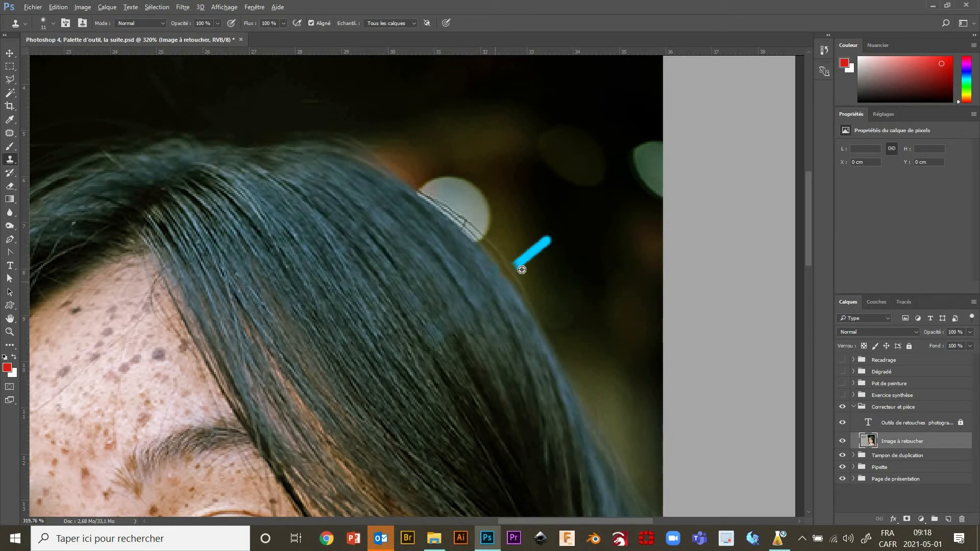
- Clone dark background over the remaining end of the blue line and touch up the hair around its lower end
{"action": "left_click", "coordinate": [503, 242], "text": "alt"}
{"action": "left_click_drag", "start_coordinate": [516, 266], "coordinate": [551, 236]}
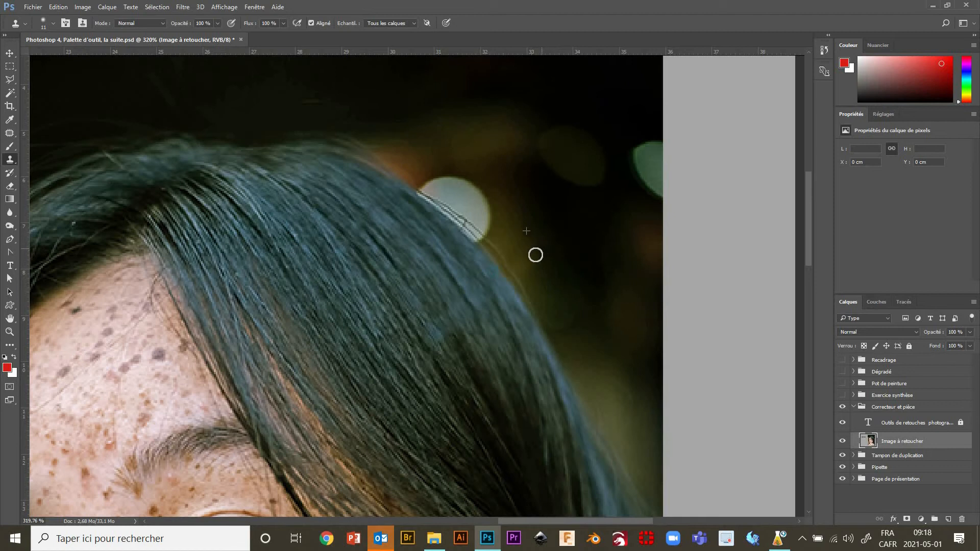
{"action": "left_click", "coordinate": [459, 348], "text": "alt"}
{"action": "left_click_drag", "start_coordinate": [444, 323], "coordinate": [433, 312]}
{"action": "scroll", "coordinate": [390, 341], "scroll_direction": "down", "scroll_amount": 2}
{"action": "scroll", "coordinate": [390, 341], "scroll_direction": "down", "scroll_amount": 4}
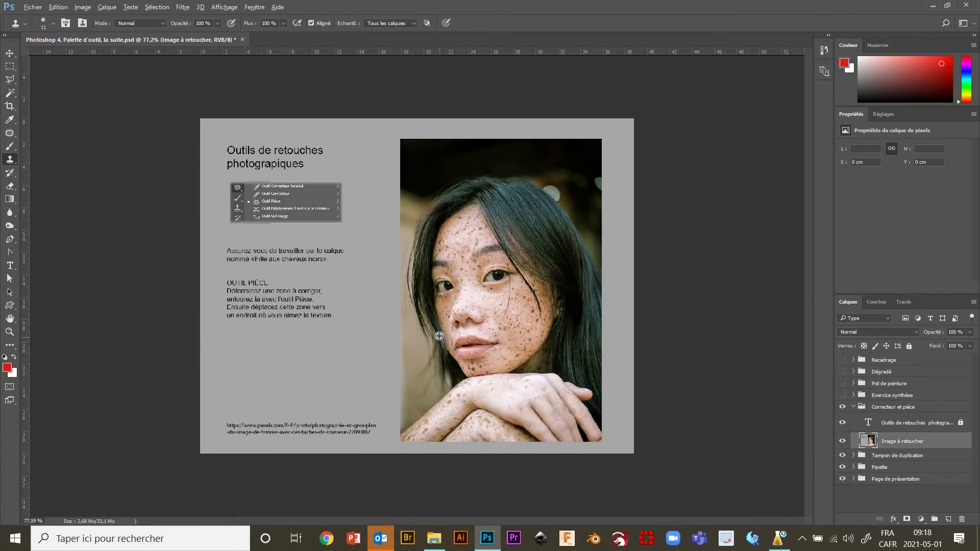
{"action": "scroll", "coordinate": [439, 336], "scroll_direction": "up", "scroll_amount": 2}
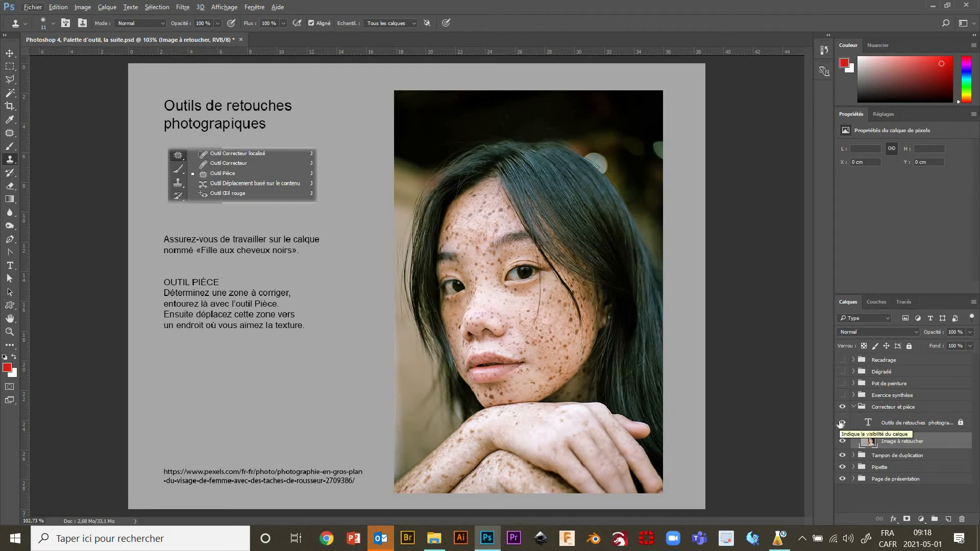
- Collapse the "Correcteur et pièce" group, show the "Exercice synthèse" group and select its "Voiture à améliorer" layer
{"action": "left_click", "coordinate": [854, 408]}
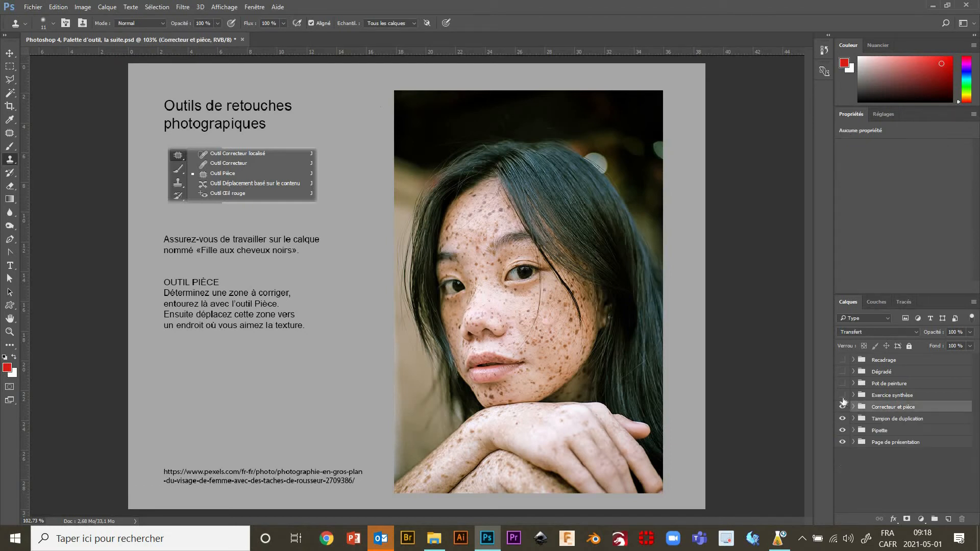
{"action": "left_click", "coordinate": [843, 396]}
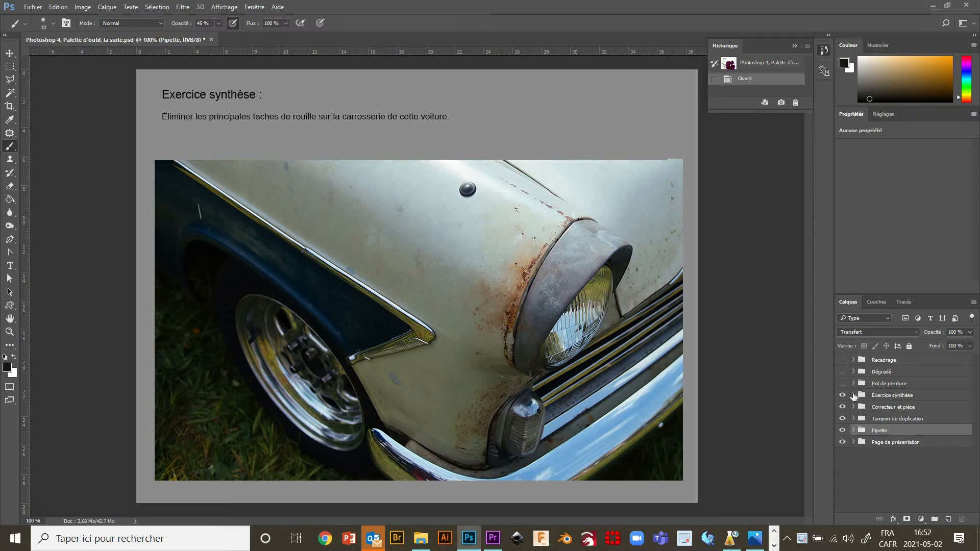
{"action": "left_click", "coordinate": [854, 396]}
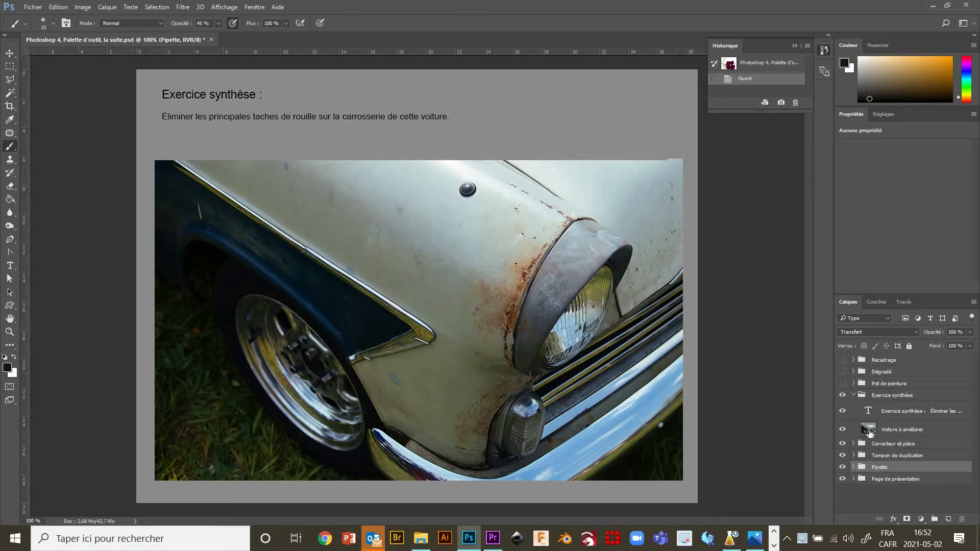
{"action": "left_click", "coordinate": [871, 432]}
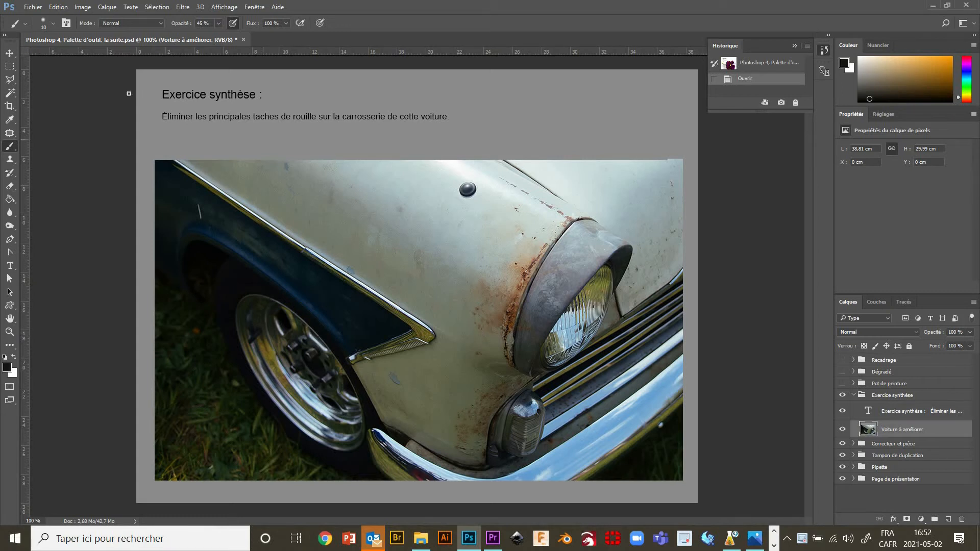
- Outline the rust stain beside the headlight with the Patch tool and extend the selection downward
{"action": "left_click", "coordinate": [10, 133]}
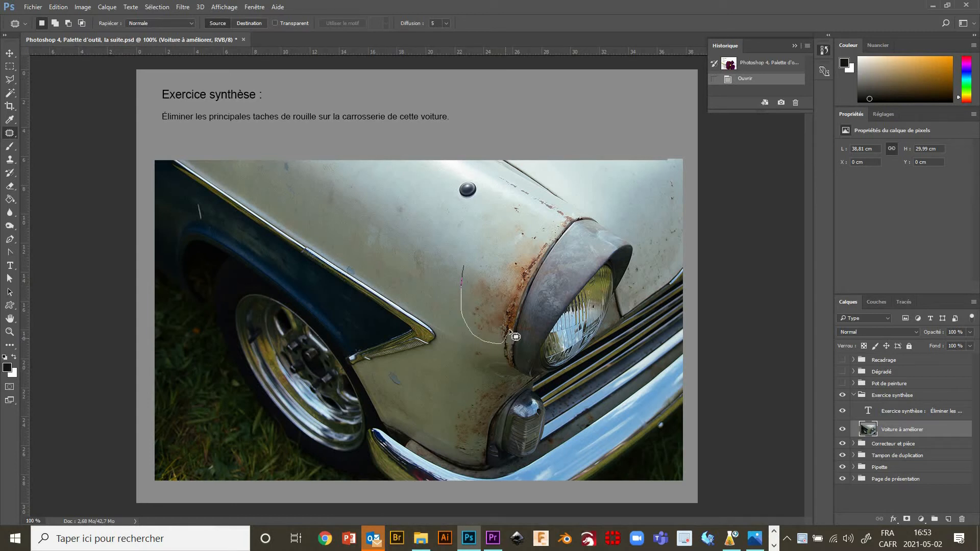
{"action": "left_click_drag", "start_coordinate": [534, 273], "coordinate": [550, 241]}
{"action": "left_click_drag", "start_coordinate": [464, 278], "coordinate": [463, 280]}
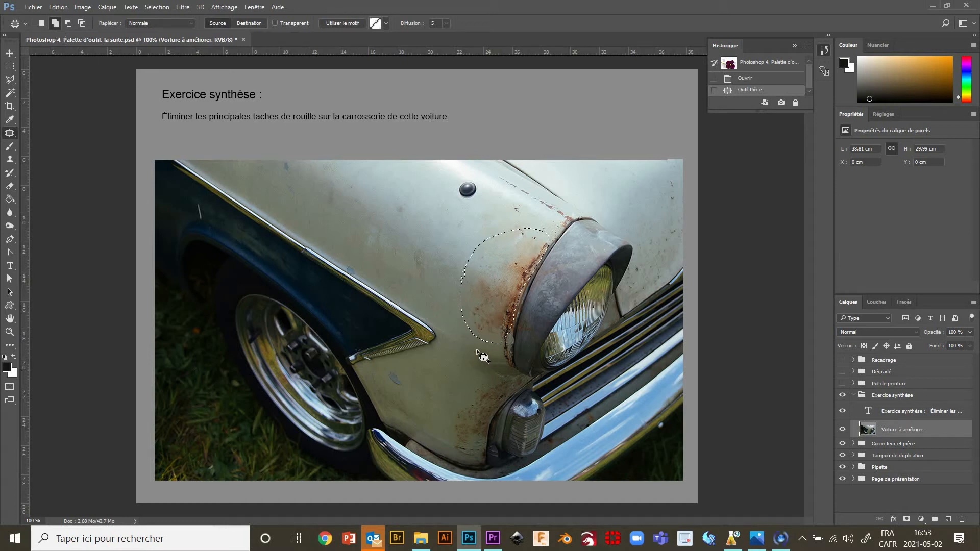
{"action": "mouse_move", "coordinate": [474, 348]}
{"action": "left_mouse_down"}
{"action": "mouse_move", "coordinate": [483, 358]}
{"action": "mouse_move", "coordinate": [504, 356]}
{"action": "mouse_move", "coordinate": [498, 313]}
{"action": "mouse_move", "coordinate": [474, 347]}
{"action": "mouse_move", "coordinate": [480, 357]}
{"action": "mouse_move", "coordinate": [475, 349]}
{"action": "left_mouse_up"}
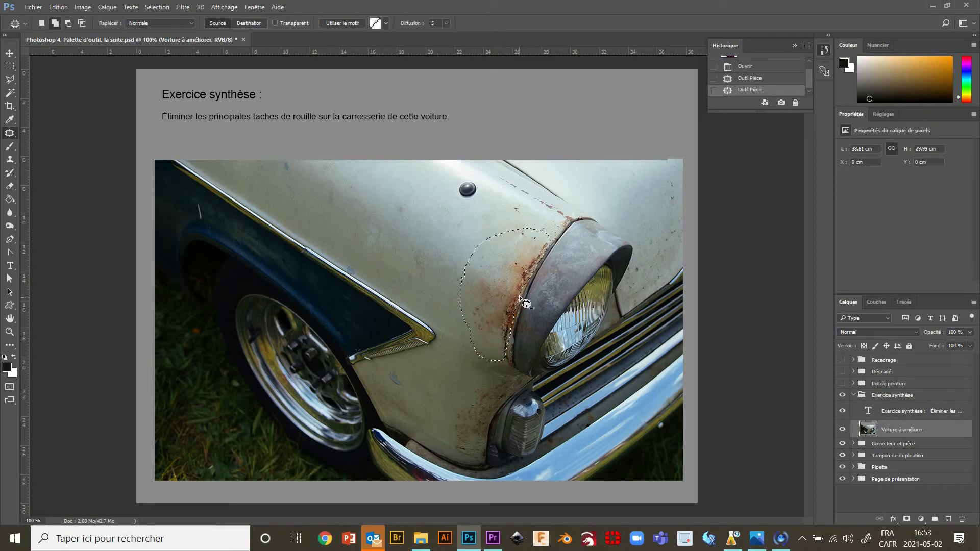
- Trim the patch selection along the headlight rim, patch the rust with clean paint from the hood and deselect
{"action": "scroll", "coordinate": [533, 302], "scroll_direction": "up", "scroll_amount": 5}
{"action": "scroll", "coordinate": [532, 301], "scroll_direction": "up", "scroll_amount": 2}
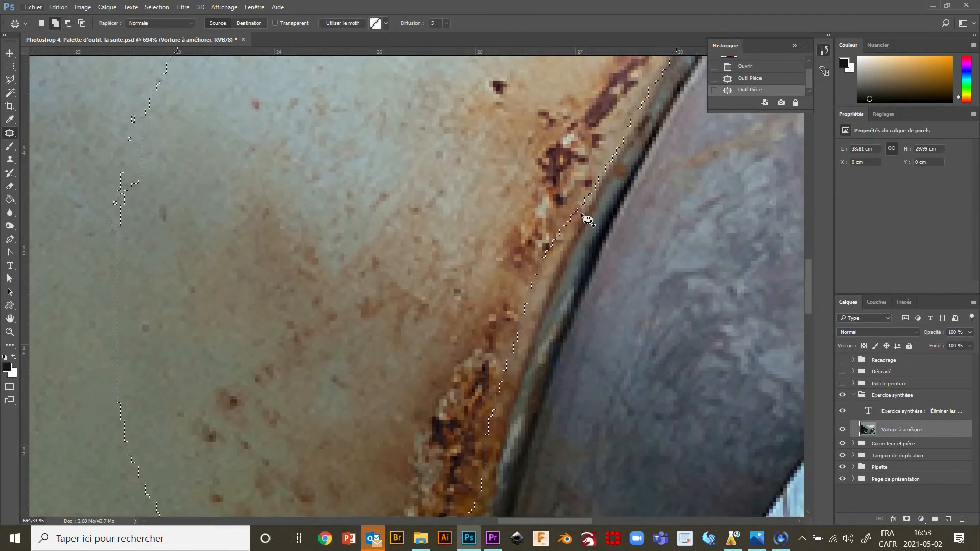
{"action": "mouse_move", "coordinate": [582, 219]}
{"action": "left_mouse_down"}
{"action": "mouse_move", "coordinate": [504, 459]}
{"action": "mouse_move", "coordinate": [464, 488]}
{"action": "left_mouse_up"}
{"action": "mouse_move", "coordinate": [547, 192]}
{"action": "left_mouse_down"}
{"action": "mouse_move", "coordinate": [587, 168]}
{"action": "mouse_move", "coordinate": [592, 188]}
{"action": "mouse_move", "coordinate": [580, 219]}
{"action": "mouse_move", "coordinate": [556, 229]}
{"action": "left_mouse_up"}
{"action": "scroll", "coordinate": [551, 239], "scroll_direction": "down", "scroll_amount": 6}
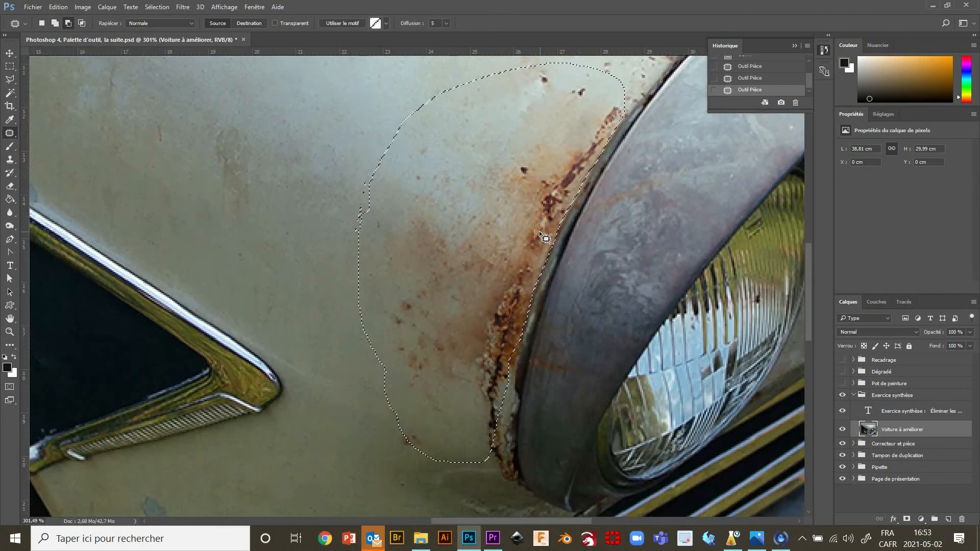
{"action": "scroll", "coordinate": [538, 230], "scroll_direction": "down", "scroll_amount": 1}
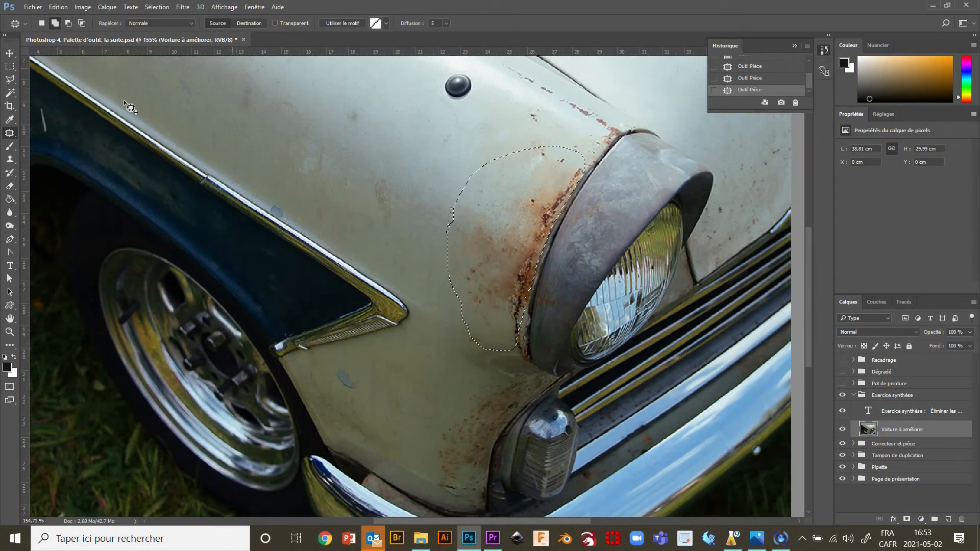
{"action": "left_click_drag", "start_coordinate": [490, 215], "coordinate": [362, 131]}
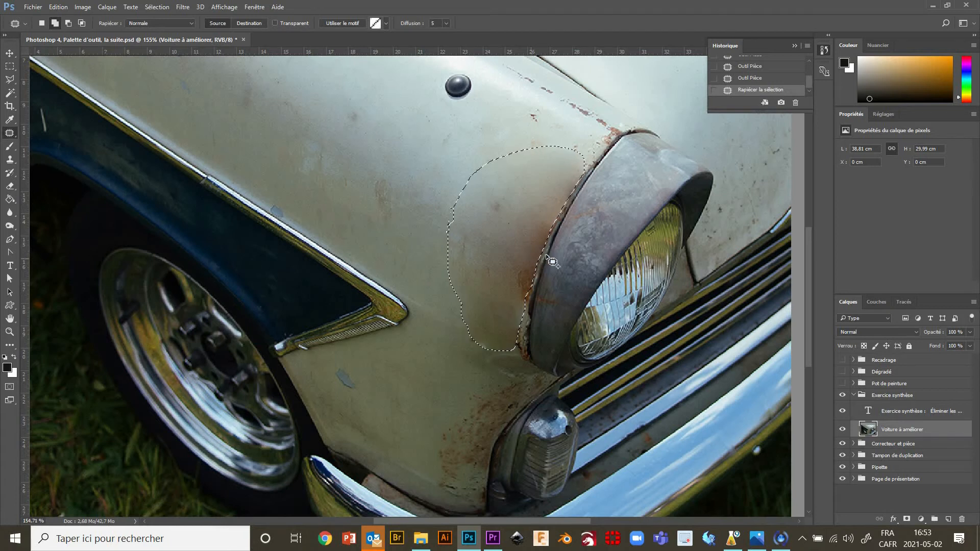
{"action": "key", "text": "ctrl+d"}
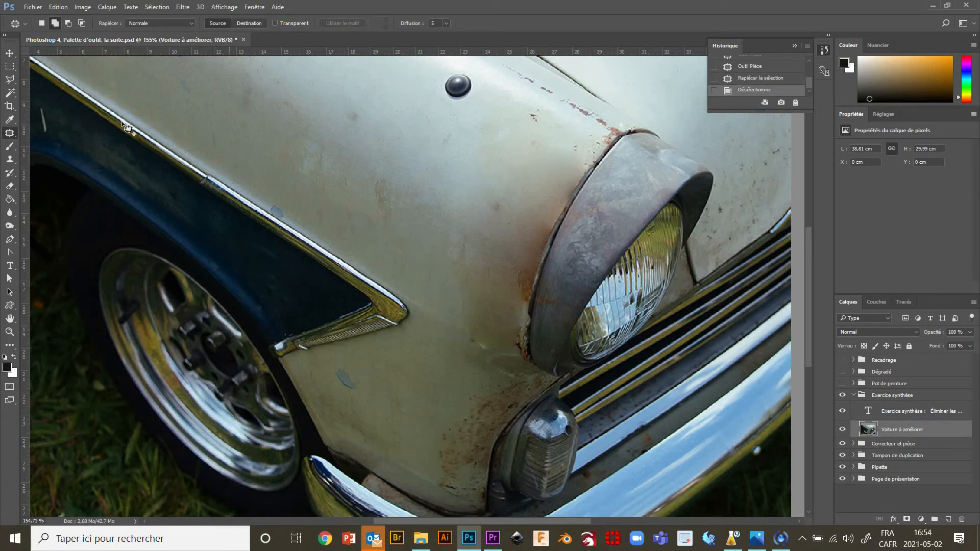
- Select the remaining stained bodywork beside the headlight with the Polygonal Lasso, following the headlight rim
{"action": "left_click", "coordinate": [11, 159]}
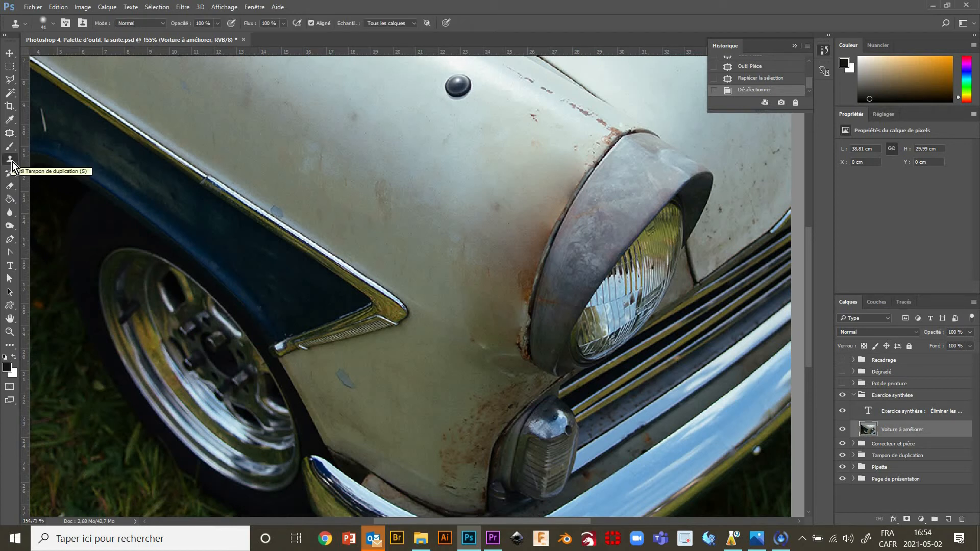
{"action": "left_click", "coordinate": [14, 80]}
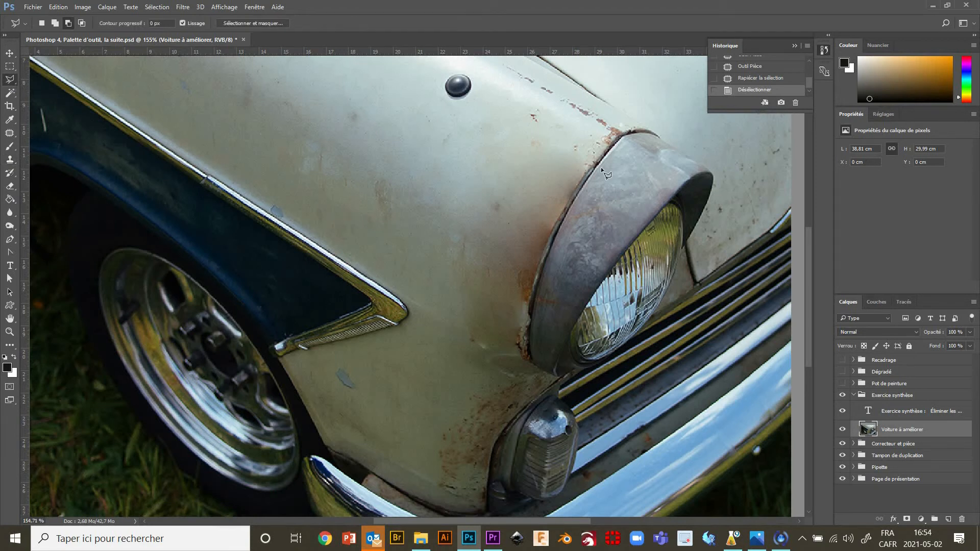
{"action": "mouse_move", "coordinate": [595, 155]}
{"action": "left_mouse_down"}
{"action": "mouse_move", "coordinate": [541, 242]}
{"action": "mouse_move", "coordinate": [521, 314]}
{"action": "mouse_move", "coordinate": [528, 304]}
{"action": "mouse_move", "coordinate": [526, 354]}
{"action": "left_mouse_up"}
{"action": "mouse_move", "coordinate": [541, 132]}
{"action": "left_mouse_down"}
{"action": "mouse_move", "coordinate": [582, 127]}
{"action": "mouse_move", "coordinate": [595, 154]}
{"action": "left_mouse_up"}
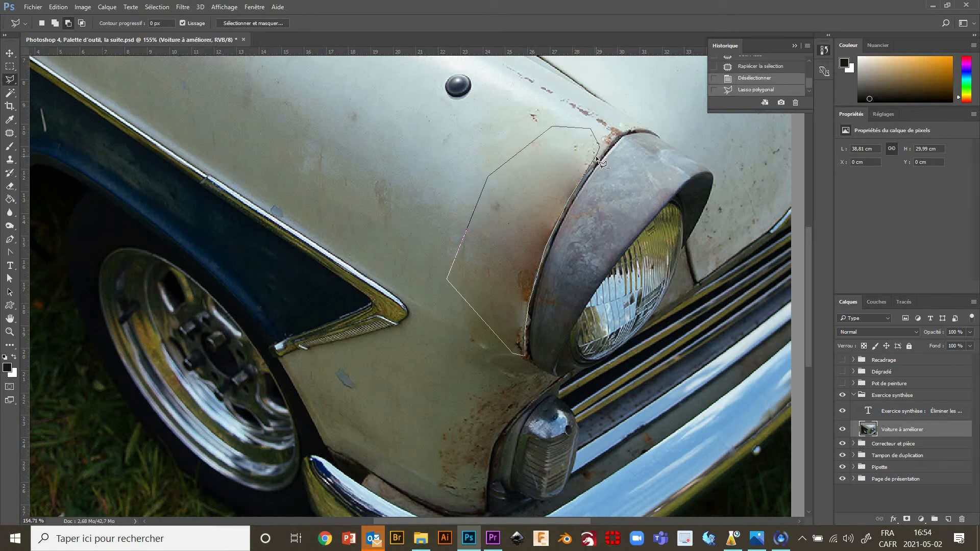
- Clone clean hood paint over the rust traces along the headlight rim inside the selection, resampling the source along the way
{"action": "left_click", "coordinate": [14, 163]}
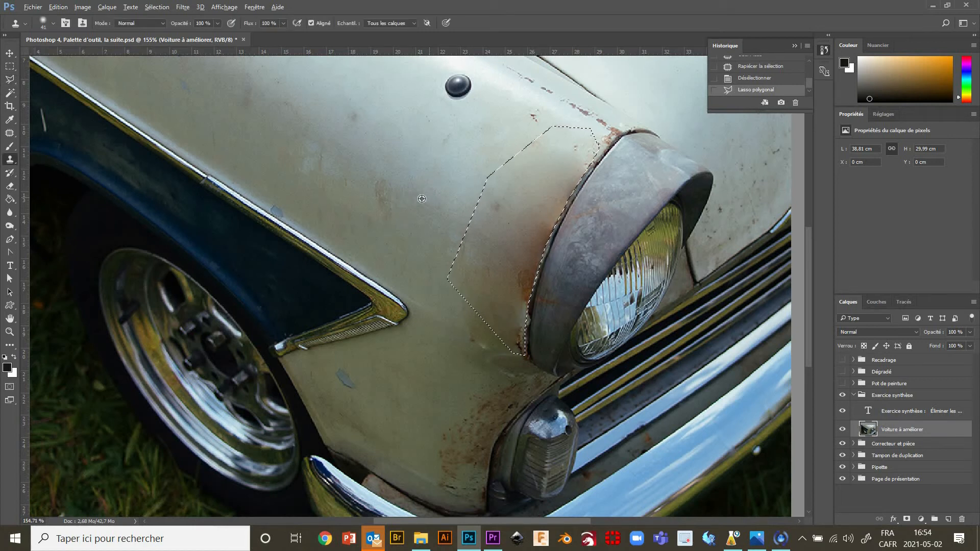
{"action": "left_click", "coordinate": [422, 198], "text": "alt"}
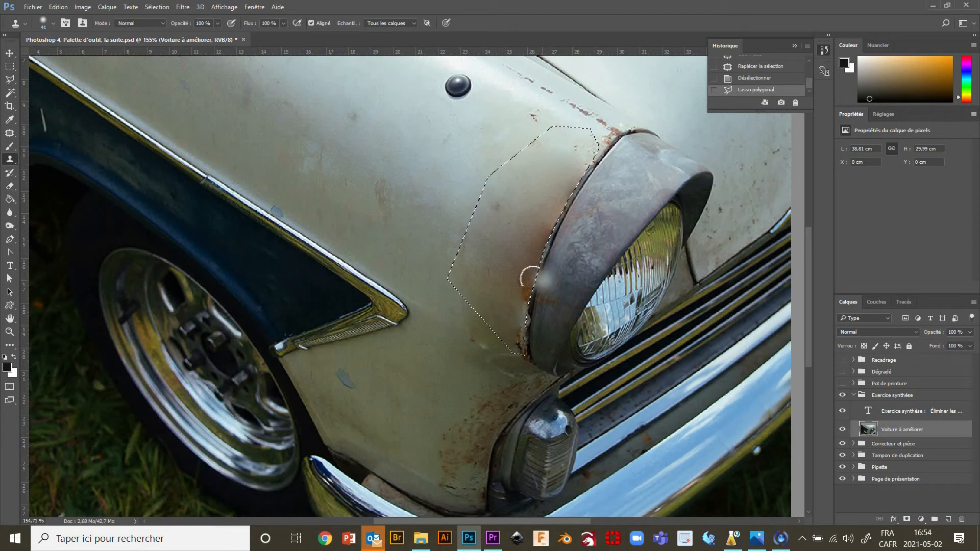
{"action": "mouse_move", "coordinate": [529, 270]}
{"action": "left_mouse_down"}
{"action": "mouse_move", "coordinate": [476, 248]}
{"action": "mouse_move", "coordinate": [511, 286]}
{"action": "mouse_move", "coordinate": [516, 337]}
{"action": "mouse_move", "coordinate": [500, 320]}
{"action": "mouse_move", "coordinate": [499, 281]}
{"action": "mouse_move", "coordinate": [495, 307]}
{"action": "mouse_move", "coordinate": [485, 307]}
{"action": "mouse_move", "coordinate": [520, 271]}
{"action": "mouse_move", "coordinate": [540, 217]}
{"action": "mouse_move", "coordinate": [500, 236]}
{"action": "mouse_move", "coordinate": [554, 205]}
{"action": "mouse_move", "coordinate": [563, 188]}
{"action": "mouse_move", "coordinate": [550, 183]}
{"action": "mouse_move", "coordinate": [512, 216]}
{"action": "mouse_move", "coordinate": [577, 148]}
{"action": "mouse_move", "coordinate": [555, 162]}
{"action": "mouse_move", "coordinate": [571, 165]}
{"action": "mouse_move", "coordinate": [548, 172]}
{"action": "left_mouse_up"}
{"action": "left_click", "coordinate": [499, 138], "text": "alt"}
{"action": "left_click", "coordinate": [457, 165], "text": "alt"}
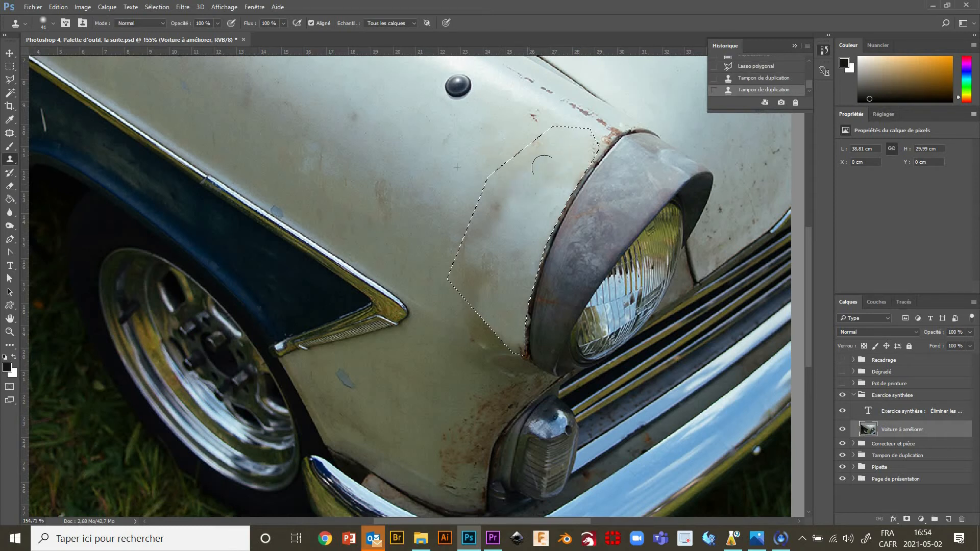
{"action": "left_click", "coordinate": [400, 155], "text": "alt"}
{"action": "mouse_move", "coordinate": [503, 207]}
{"action": "left_mouse_down"}
{"action": "mouse_move", "coordinate": [527, 165]}
{"action": "mouse_move", "coordinate": [510, 218]}
{"action": "mouse_move", "coordinate": [489, 205]}
{"action": "left_mouse_up"}
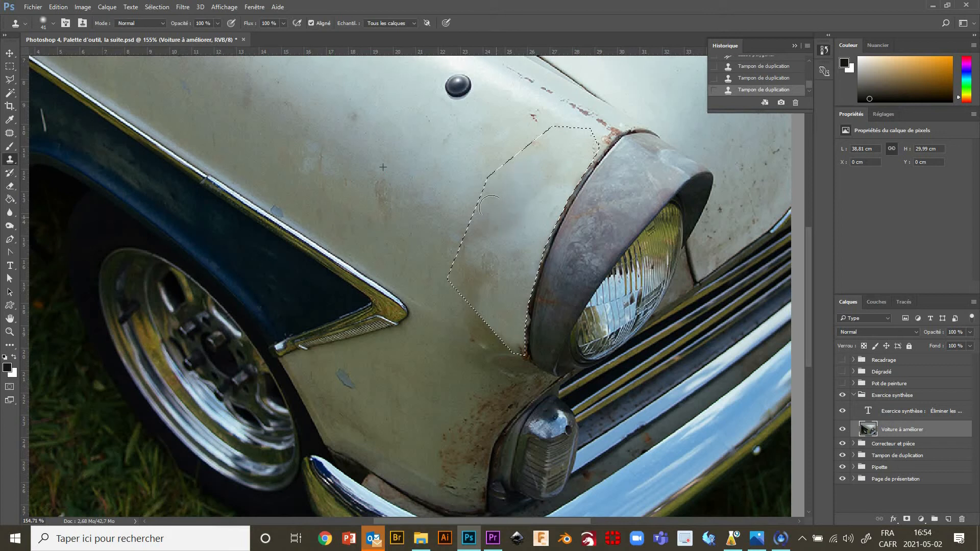
- Clone nearby paint over the side and lower part of the selected area, resampling as needed, and deselect
{"action": "left_click", "coordinate": [431, 211], "text": "alt"}
{"action": "left_click", "coordinate": [434, 226], "text": "alt"}
{"action": "left_click_drag", "start_coordinate": [473, 246], "coordinate": [472, 258]}
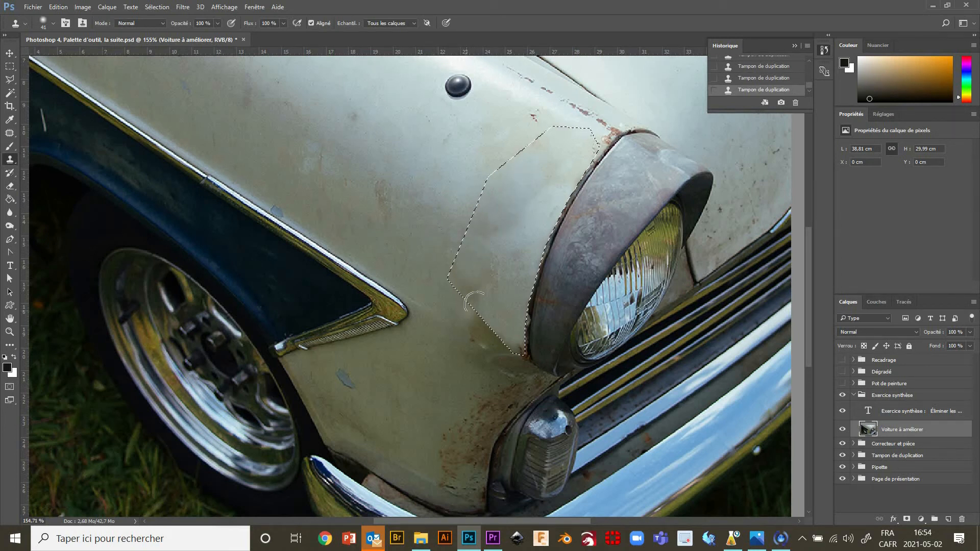
{"action": "mouse_move", "coordinate": [474, 302]}
{"action": "left_mouse_down"}
{"action": "mouse_move", "coordinate": [474, 326]}
{"action": "mouse_move", "coordinate": [471, 305]}
{"action": "mouse_move", "coordinate": [489, 330]}
{"action": "mouse_move", "coordinate": [480, 311]}
{"action": "left_mouse_up"}
{"action": "left_click", "coordinate": [477, 329], "text": "alt"}
{"action": "left_click", "coordinate": [467, 351], "text": "alt"}
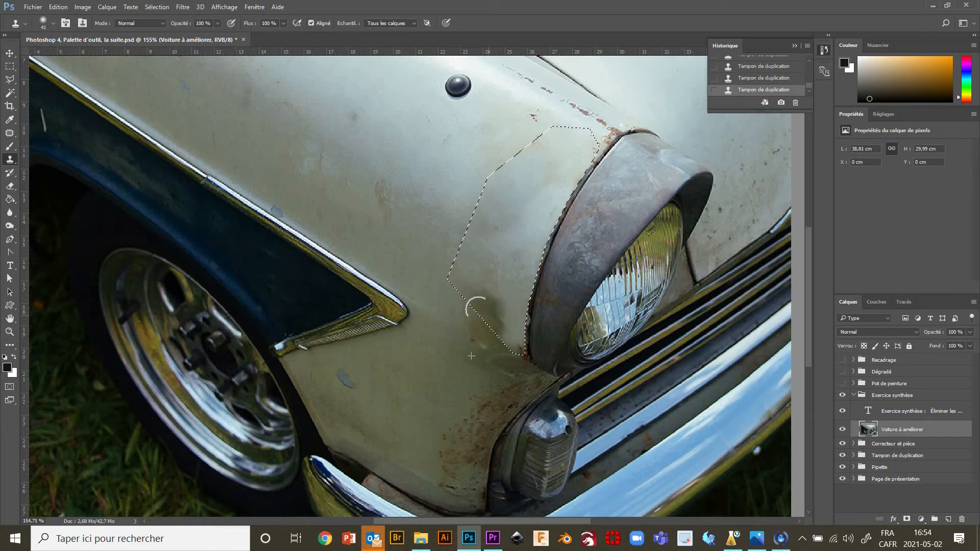
{"action": "left_click", "coordinate": [495, 302]}
{"action": "key", "text": "ctrl+d"}
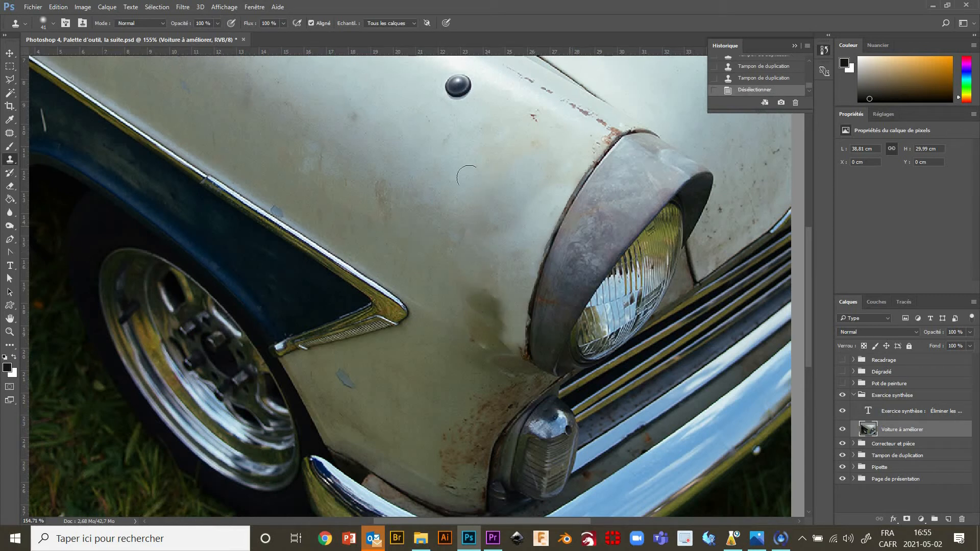
- Patch the dark smudge beside the lower headlight with clean paint, including the area closer to the rim, and deselect
{"action": "left_click", "coordinate": [10, 132]}
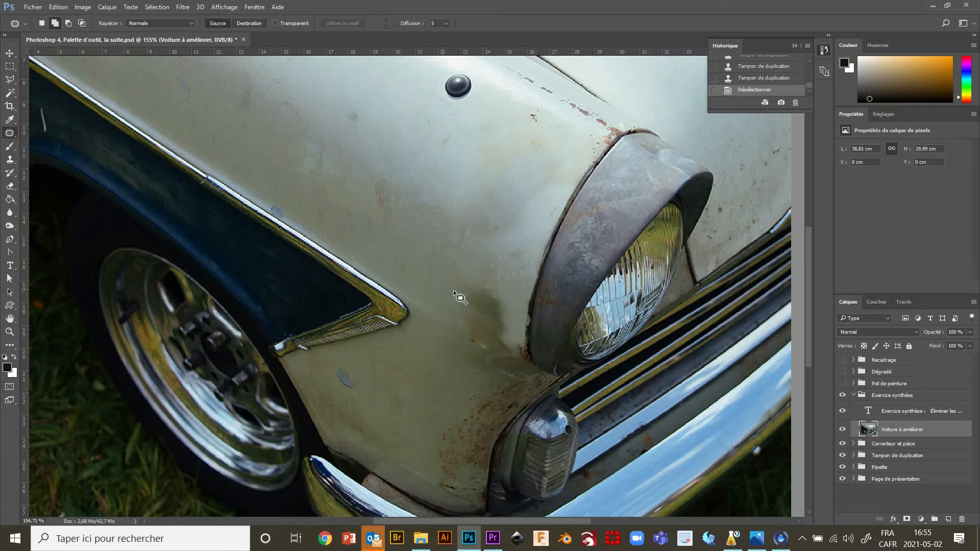
{"action": "left_click_drag", "start_coordinate": [474, 335], "coordinate": [508, 339]}
{"action": "left_click_drag", "start_coordinate": [480, 311], "coordinate": [419, 258]}
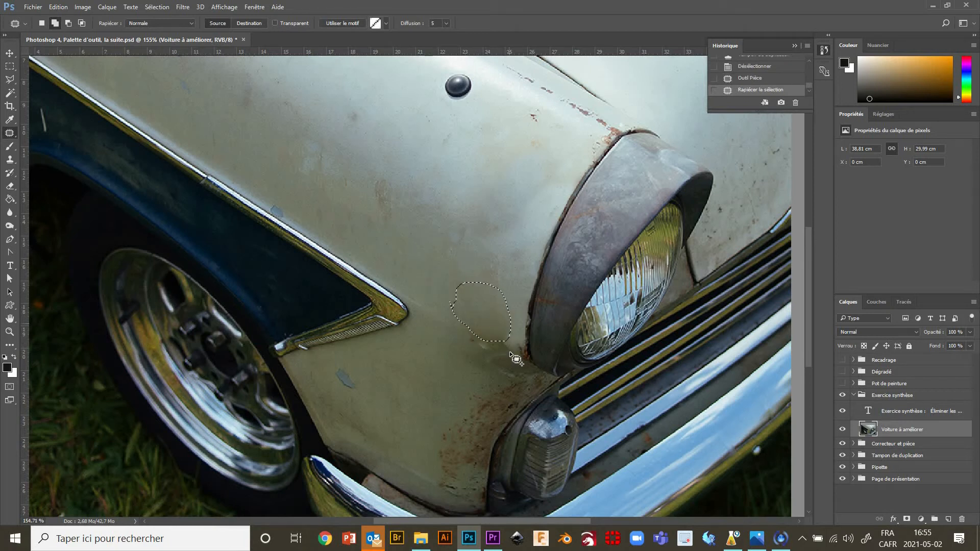
{"action": "mouse_move", "coordinate": [525, 342]}
{"action": "left_mouse_down"}
{"action": "mouse_move", "coordinate": [505, 352]}
{"action": "mouse_move", "coordinate": [500, 331]}
{"action": "mouse_move", "coordinate": [508, 319]}
{"action": "mouse_move", "coordinate": [520, 325]}
{"action": "mouse_move", "coordinate": [517, 343]}
{"action": "mouse_move", "coordinate": [435, 276]}
{"action": "mouse_move", "coordinate": [434, 299]}
{"action": "left_mouse_up"}
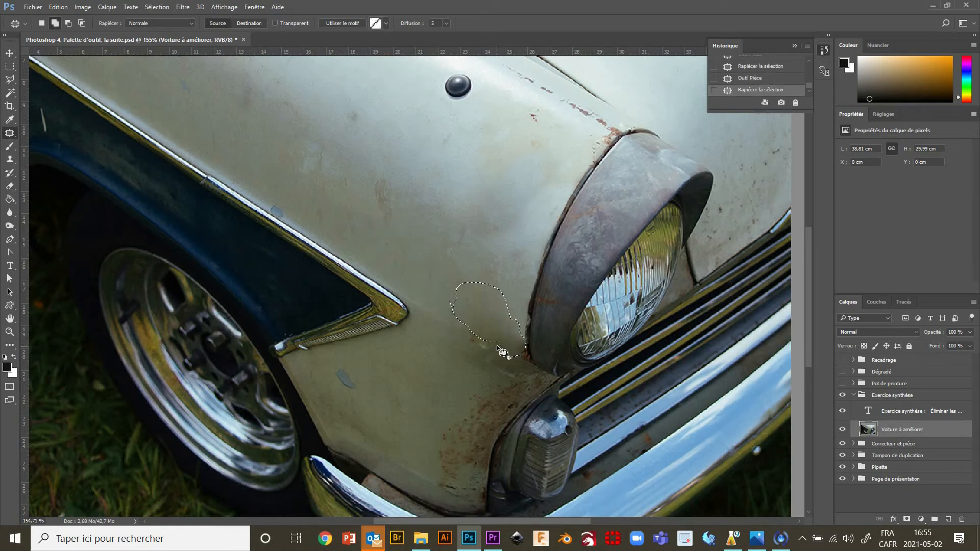
{"action": "key", "text": "ctrl+d"}
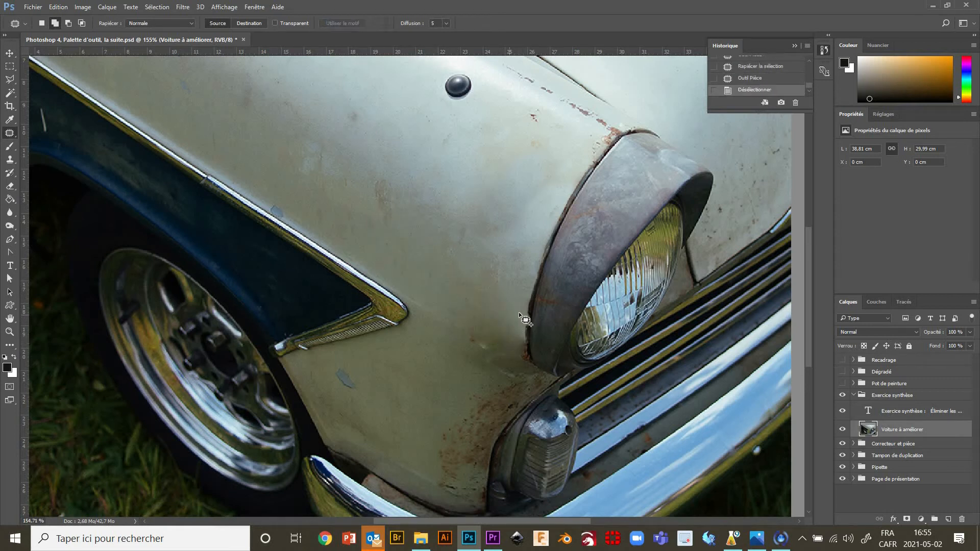
- Patch the small spot against the headlight's lower rim with neighbouring clean paint and deselect
{"action": "mouse_move", "coordinate": [525, 319]}
{"action": "left_mouse_down"}
{"action": "mouse_move", "coordinate": [526, 351]}
{"action": "mouse_move", "coordinate": [512, 329]}
{"action": "mouse_move", "coordinate": [522, 317]}
{"action": "mouse_move", "coordinate": [520, 327]}
{"action": "left_mouse_up"}
{"action": "mouse_move", "coordinate": [520, 330]}
{"action": "left_mouse_down"}
{"action": "mouse_move", "coordinate": [496, 317]}
{"action": "mouse_move", "coordinate": [471, 344]}
{"action": "left_mouse_up"}
{"action": "key", "text": "ctrl+d"}
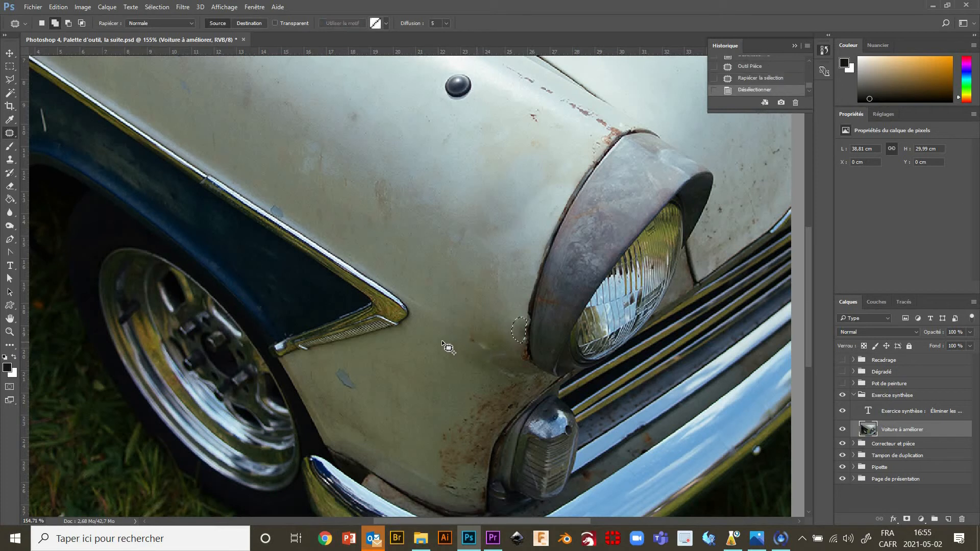
- Clone clean paint over the rust at the headlight's lower rim with the Clone Stamp, using a 22 px brush and a smaller 5 px one
{"action": "scroll", "coordinate": [521, 351], "scroll_direction": "up", "scroll_amount": 1}
{"action": "scroll", "coordinate": [521, 351], "scroll_direction": "up", "scroll_amount": 3}
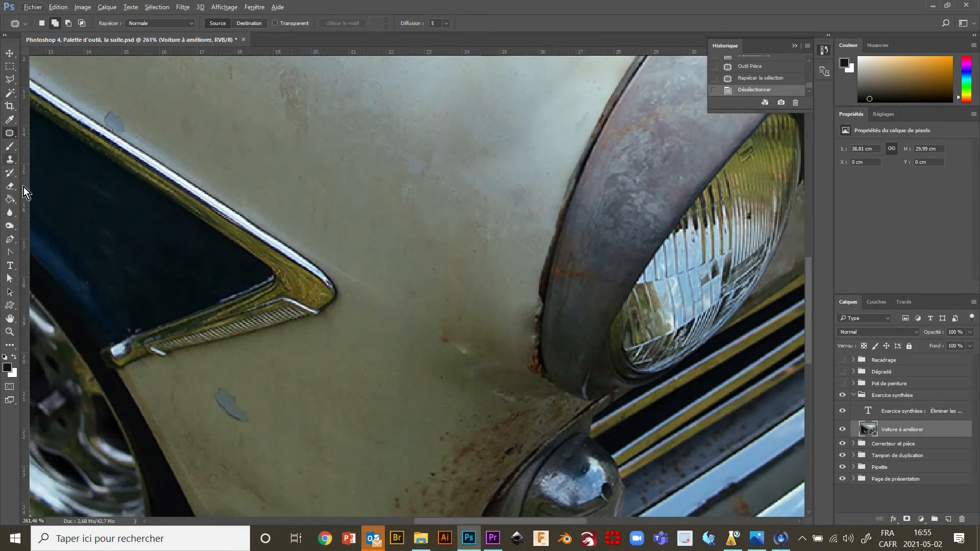
{"action": "left_click", "coordinate": [9, 159]}
{"action": "right_click", "coordinate": [541, 292]}
{"action": "left_click_drag", "start_coordinate": [534, 283], "coordinate": [529, 283]}
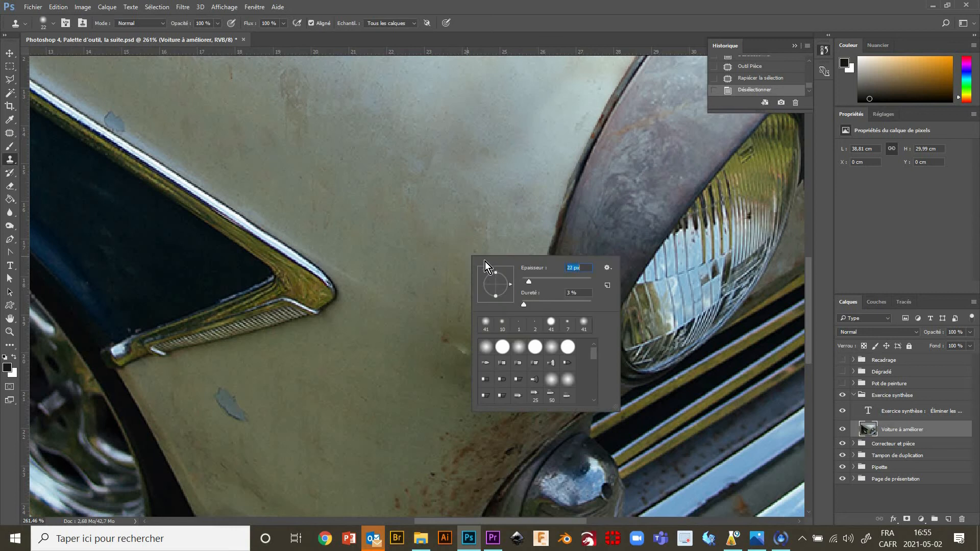
{"action": "left_click", "coordinate": [451, 254]}
{"action": "mouse_move", "coordinate": [505, 338]}
{"action": "left_mouse_down"}
{"action": "mouse_move", "coordinate": [525, 335]}
{"action": "mouse_move", "coordinate": [517, 336]}
{"action": "mouse_move", "coordinate": [529, 372]}
{"action": "mouse_move", "coordinate": [531, 289]}
{"action": "mouse_move", "coordinate": [513, 308]}
{"action": "left_mouse_up"}
{"action": "right_click", "coordinate": [558, 351]}
{"action": "left_click", "coordinate": [524, 345]}
{"action": "left_click", "coordinate": [498, 301], "text": "alt"}
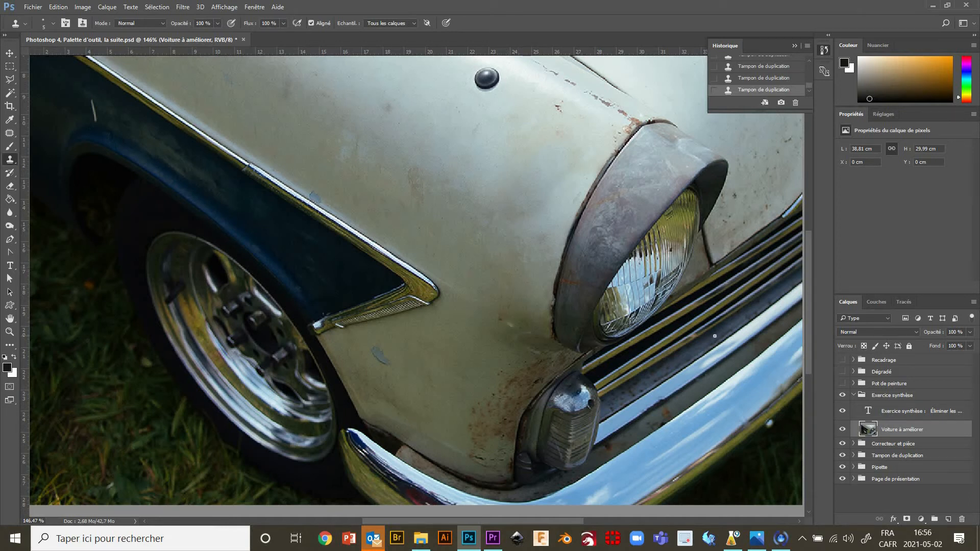
- Collapse the "Exercice synthèse" group, and show and select the "Pot de peinture" group
{"action": "left_click", "coordinate": [853, 395]}
{"action": "left_click", "coordinate": [842, 383]}
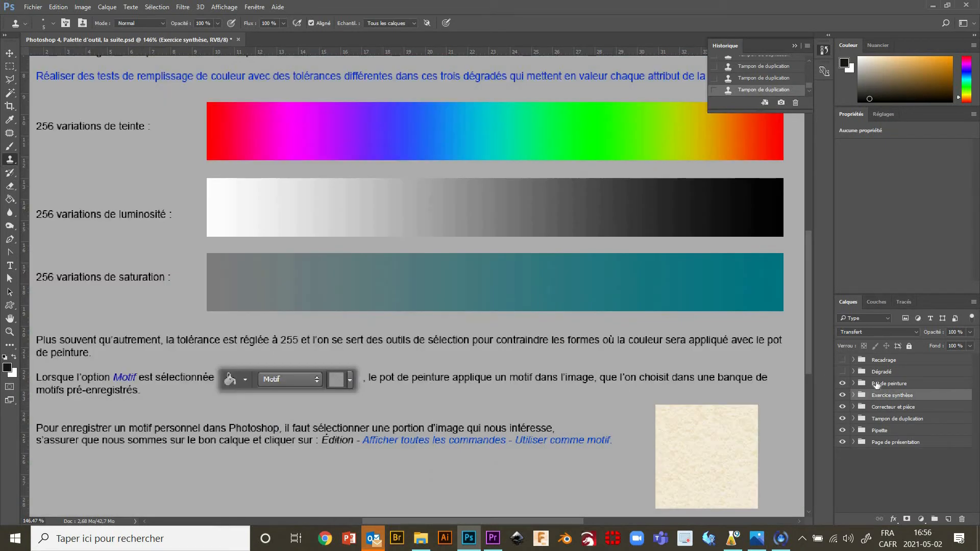
{"action": "left_click", "coordinate": [883, 385]}
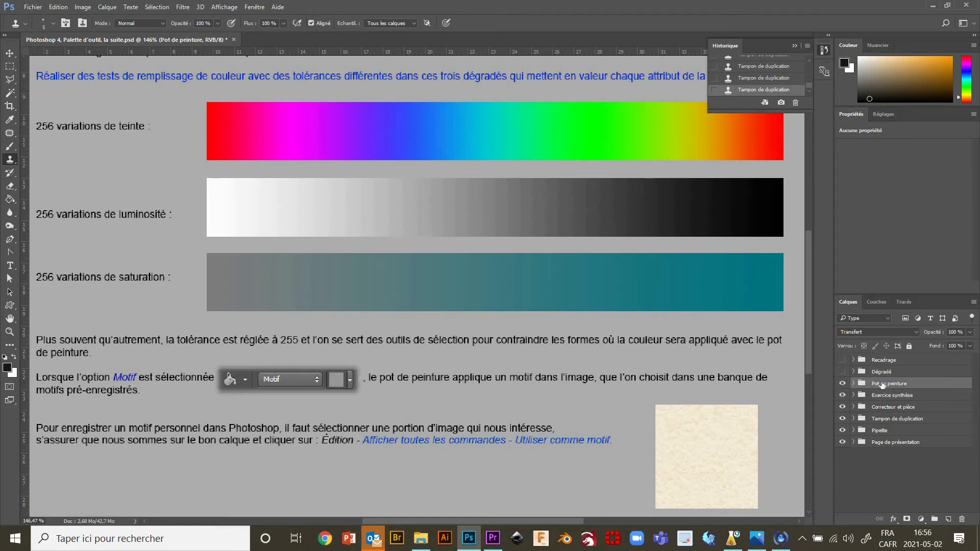
- Fill a blue area and a green area of the hue gradient with black using the Paint Bucket at tolerance 30
{"action": "left_click", "coordinate": [11, 199]}
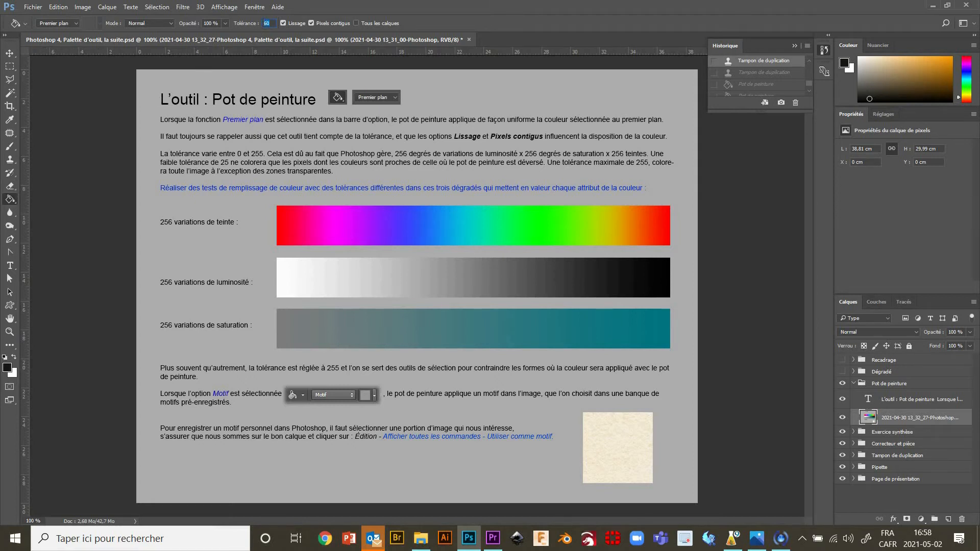
{"action": "type", "text": "30"}
{"action": "left_click", "coordinate": [452, 226]}
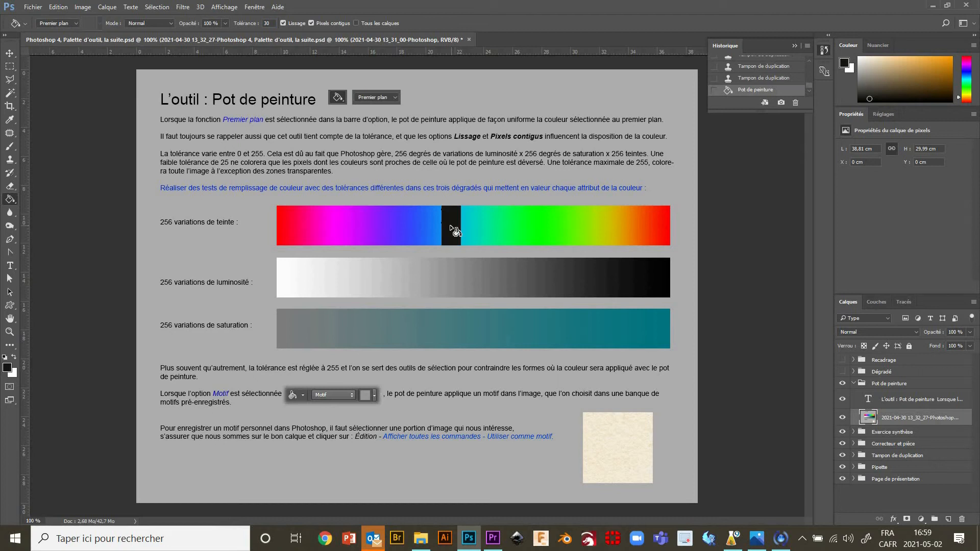
{"action": "left_click", "coordinate": [503, 232]}
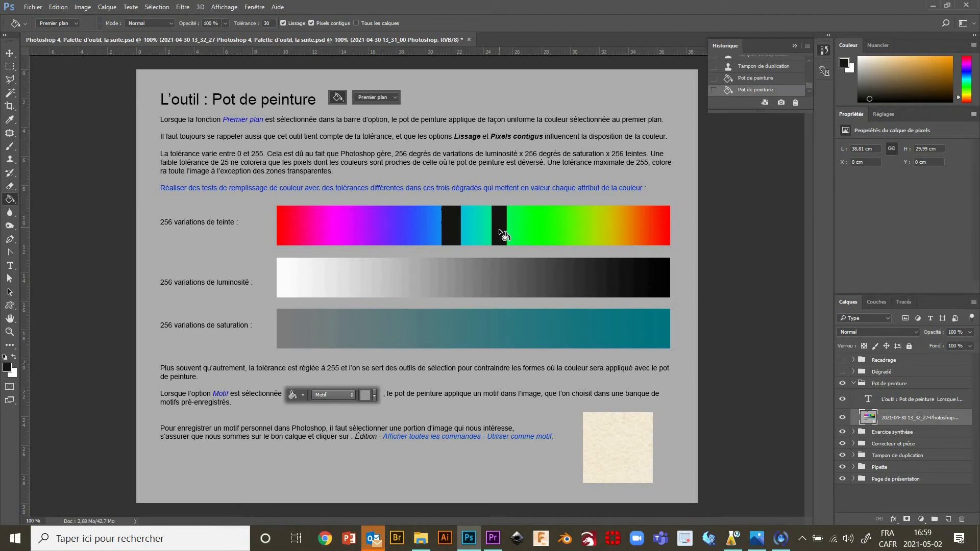
- Fill a yellow-green hue area, three areas of the luminosity gradient and the middle of the saturation gradient with black at tolerance 30
{"action": "left_click", "coordinate": [592, 228]}
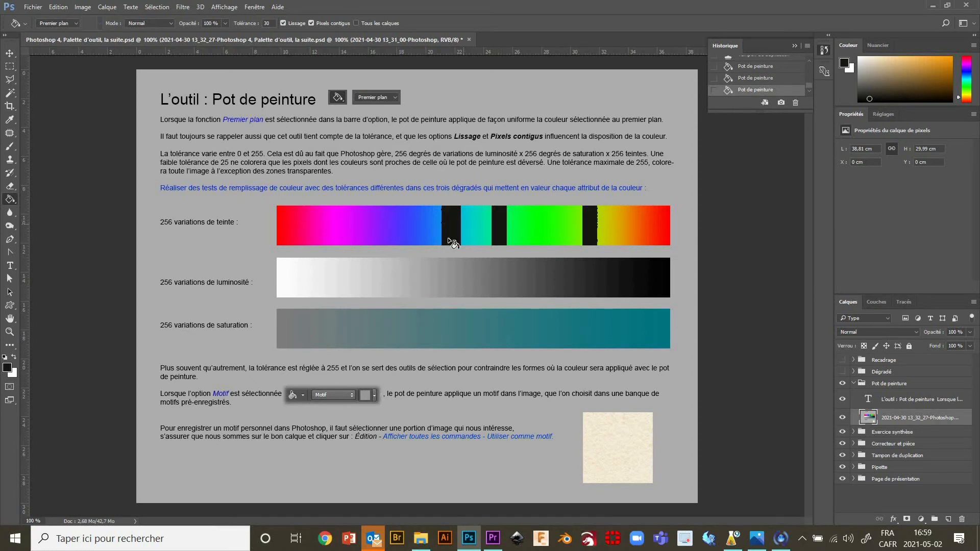
{"action": "left_click", "coordinate": [470, 278]}
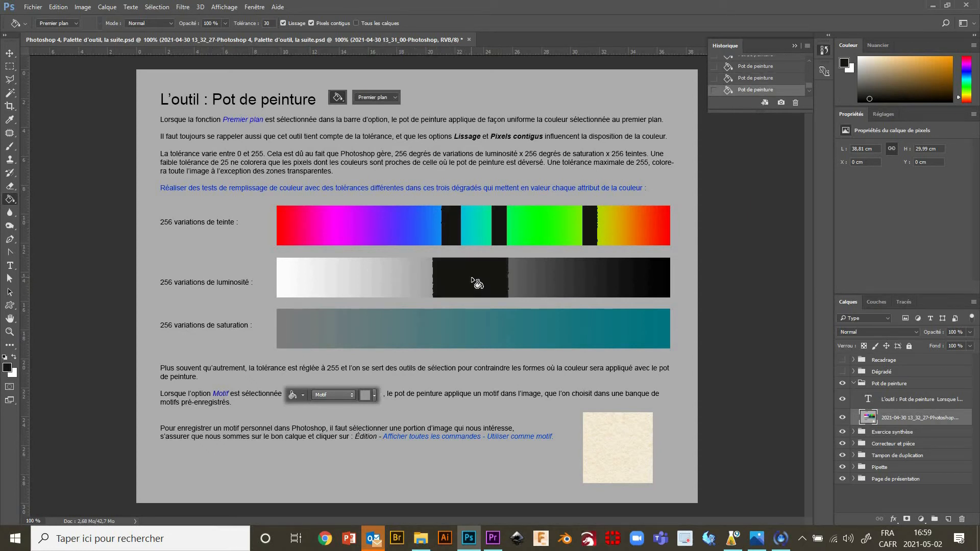
{"action": "left_click", "coordinate": [597, 282]}
{"action": "left_click", "coordinate": [315, 278]}
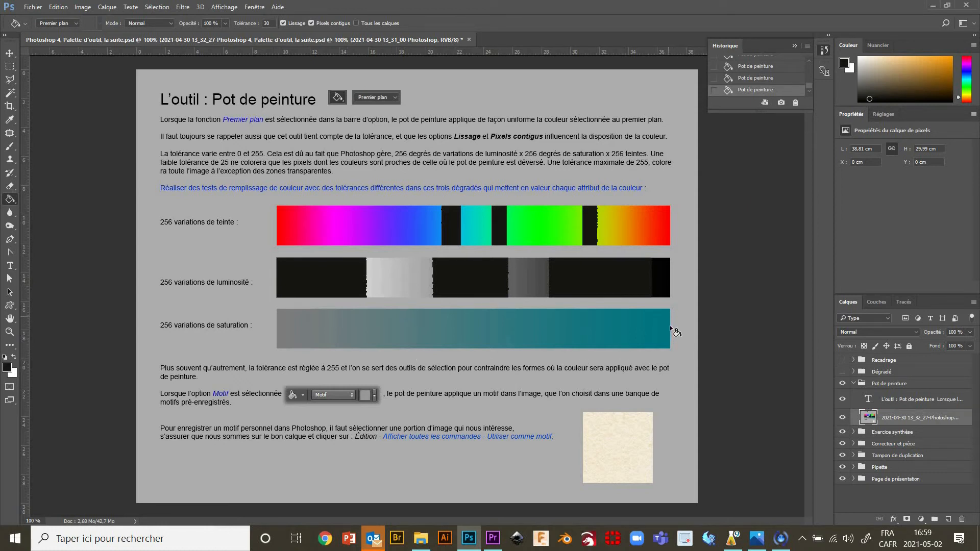
{"action": "left_click", "coordinate": [470, 328]}
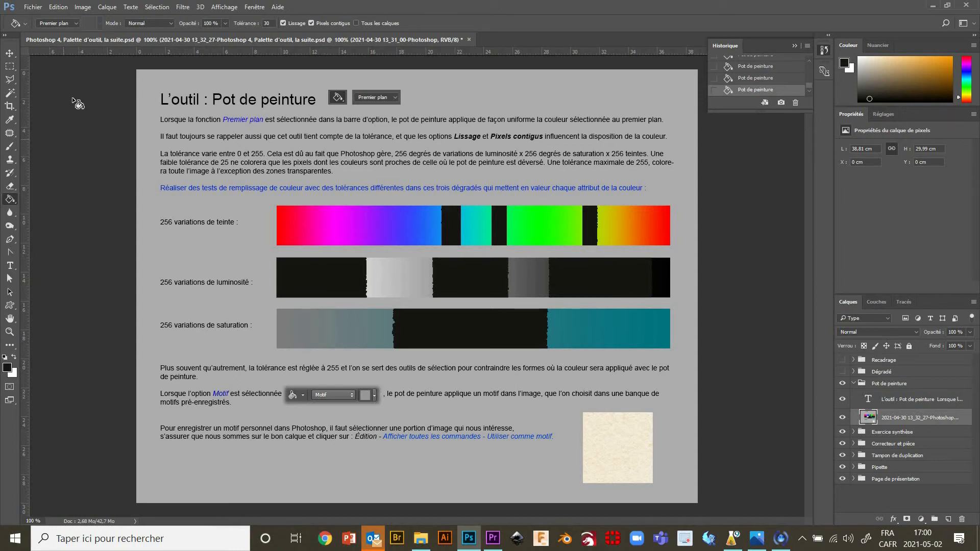
- Switch the Paint Bucket to Motif, fill the layer with the interlaced circles pattern at tolerance 255, and hide the text layer
{"action": "left_click", "coordinate": [75, 25]}
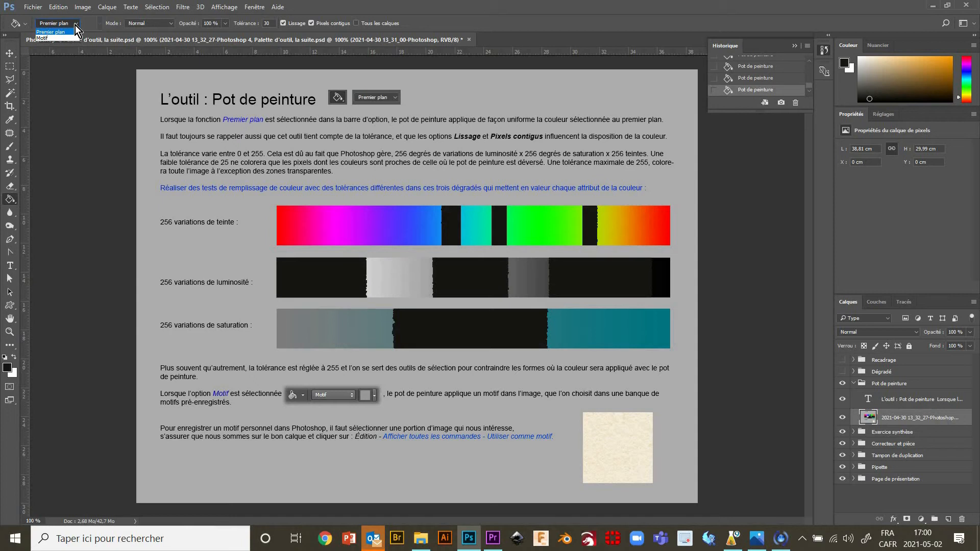
{"action": "left_click", "coordinate": [44, 37]}
{"action": "left_click", "coordinate": [100, 23]}
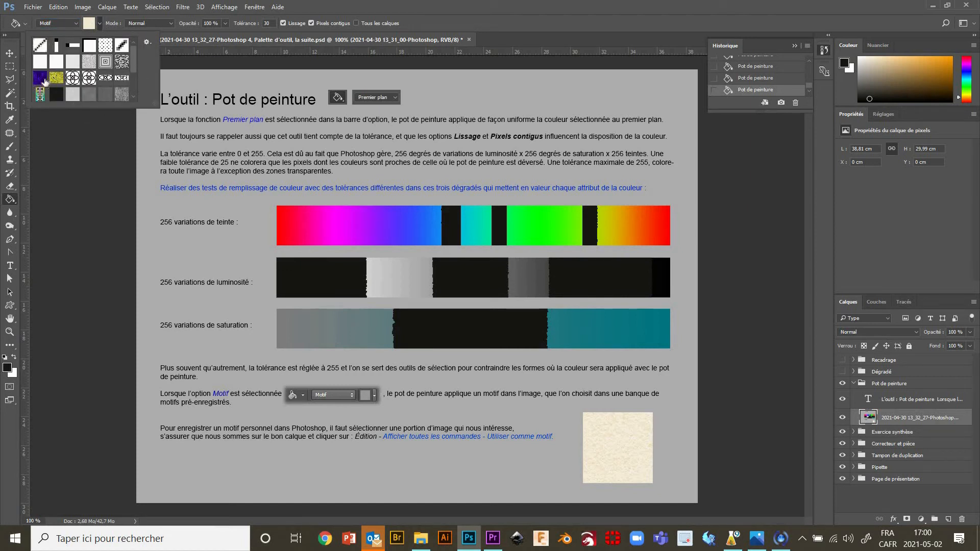
{"action": "left_click", "coordinate": [72, 77]}
{"action": "left_click", "coordinate": [250, 24]}
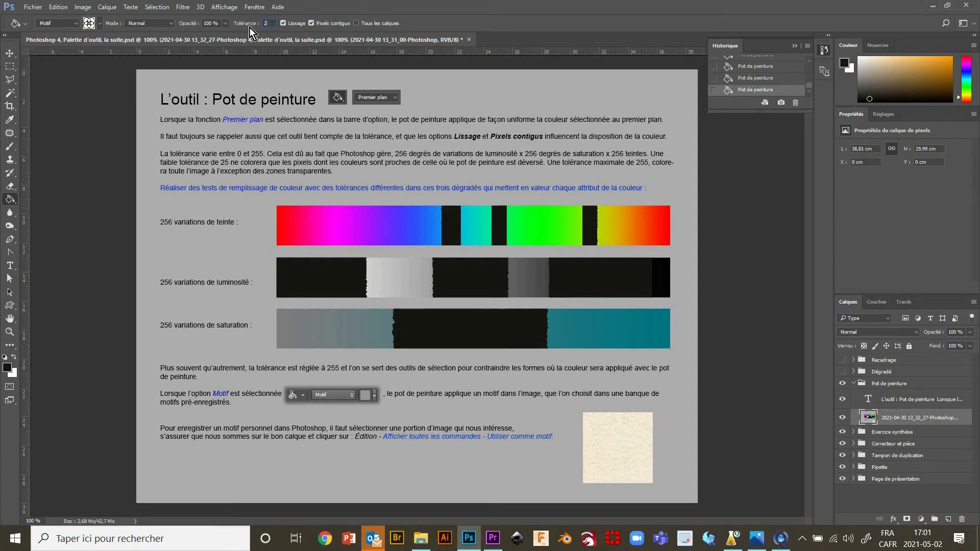
{"action": "left_click", "coordinate": [363, 270]}
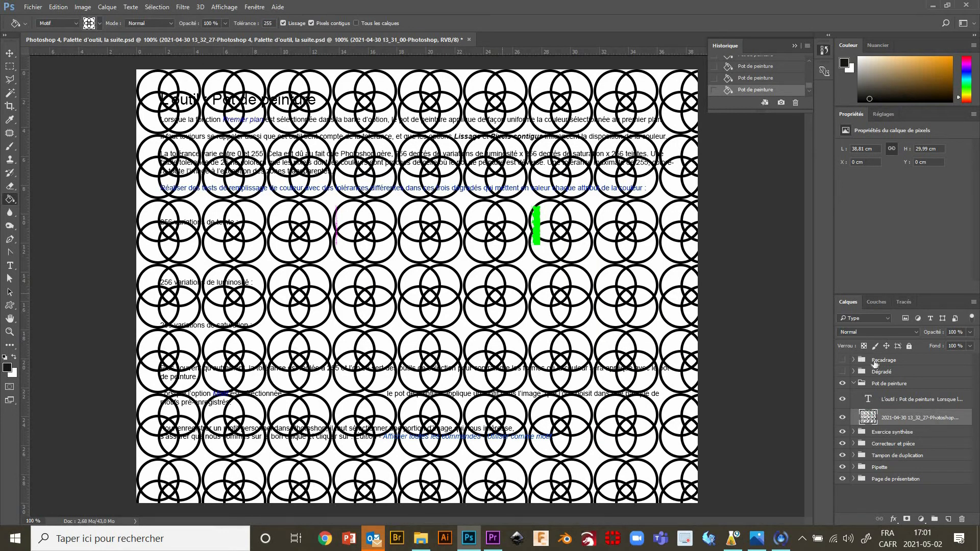
{"action": "left_click", "coordinate": [842, 400]}
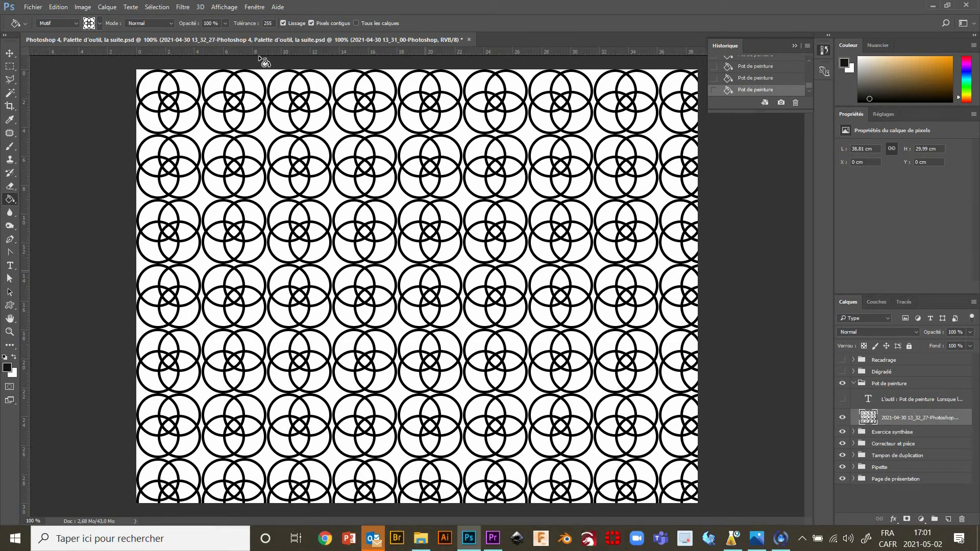
- Fill the layer with the diagonal stroke pattern using the Paint Bucket
{"action": "left_click", "coordinate": [99, 25]}
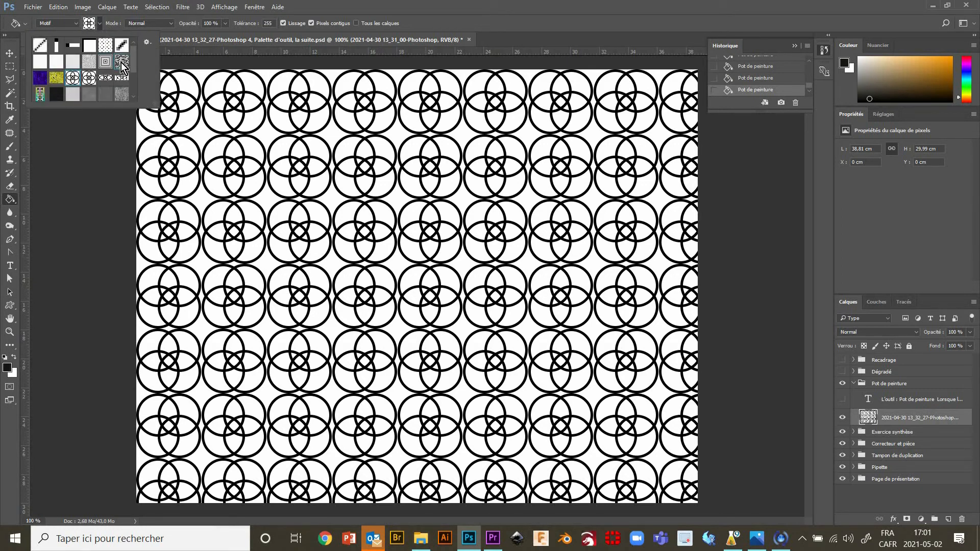
{"action": "double_click", "coordinate": [119, 47]}
{"action": "left_click", "coordinate": [388, 241]}
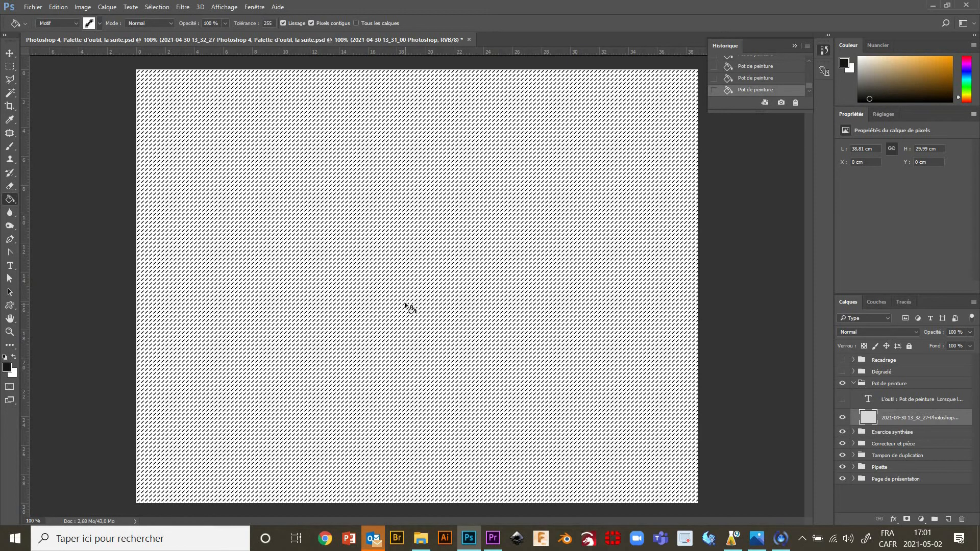
- Undo the two pattern fills and the last two black gradient fills, and show the text layer again
{"action": "key", "text": "ctrl+alt+z"}
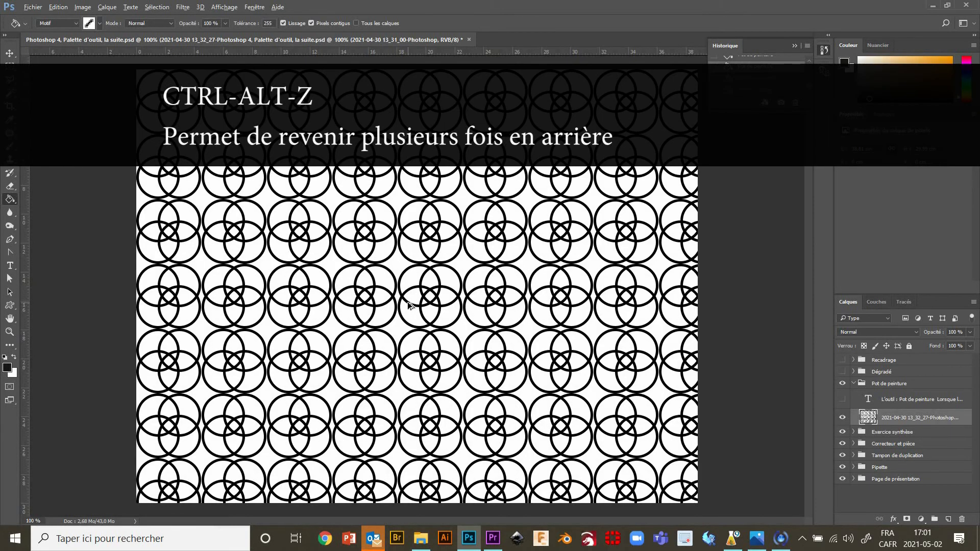
{"action": "key", "text": "ctrl+alt+z"}
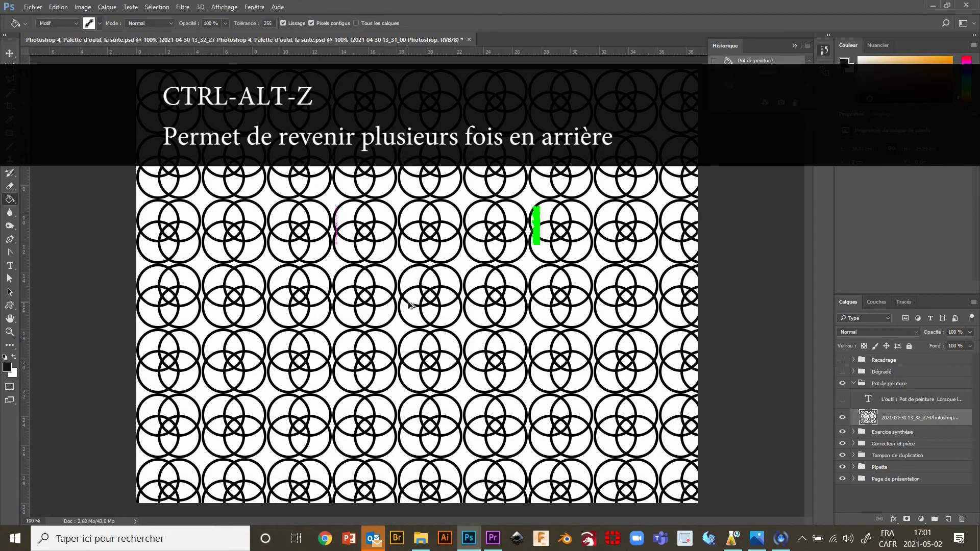
{"action": "key", "text": "ctrl+alt+z"}
{"action": "key", "text": "ctrl+alt+z"}
{"action": "key", "text": "ctrl+alt+z"}
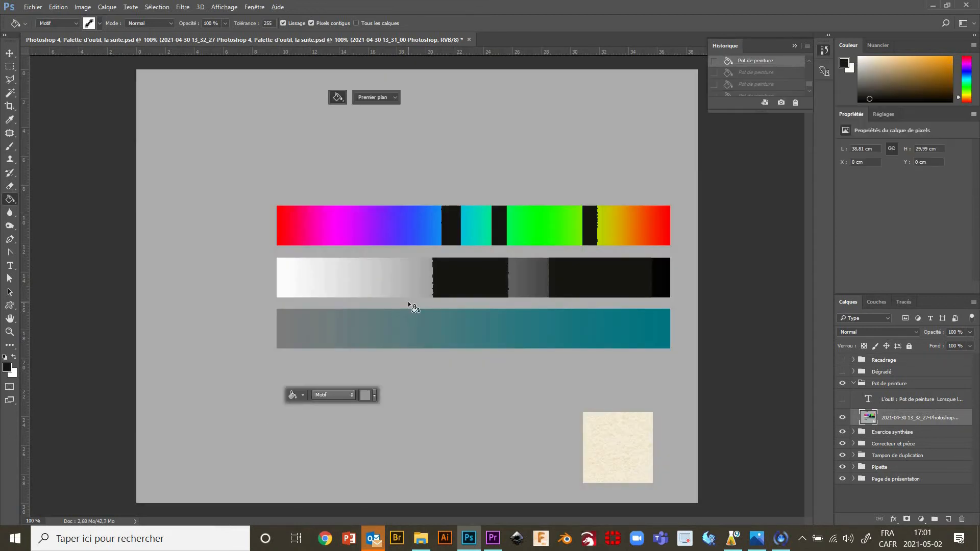
{"action": "left_click", "coordinate": [843, 400]}
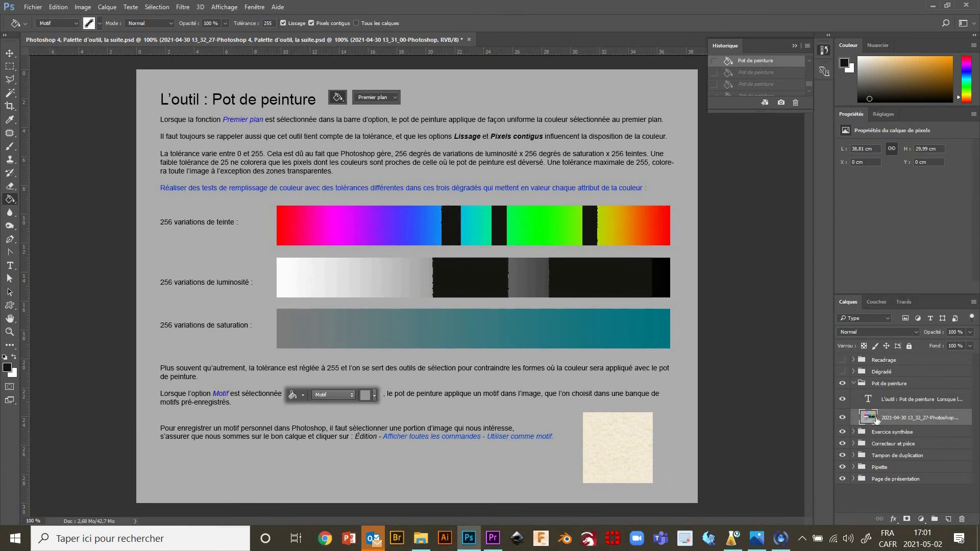
- Save the parchment texture swatch as a new pattern under the suggested name from a rectangular selection, and deselect it
{"action": "left_click", "coordinate": [10, 67]}
{"action": "left_click_drag", "start_coordinate": [586, 417], "coordinate": [649, 480]}
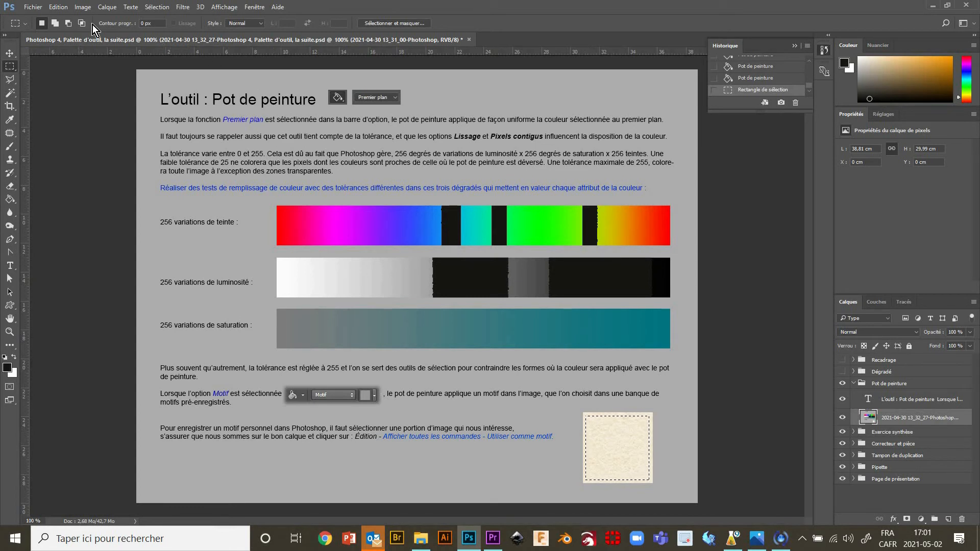
{"action": "left_click", "coordinate": [59, 7]}
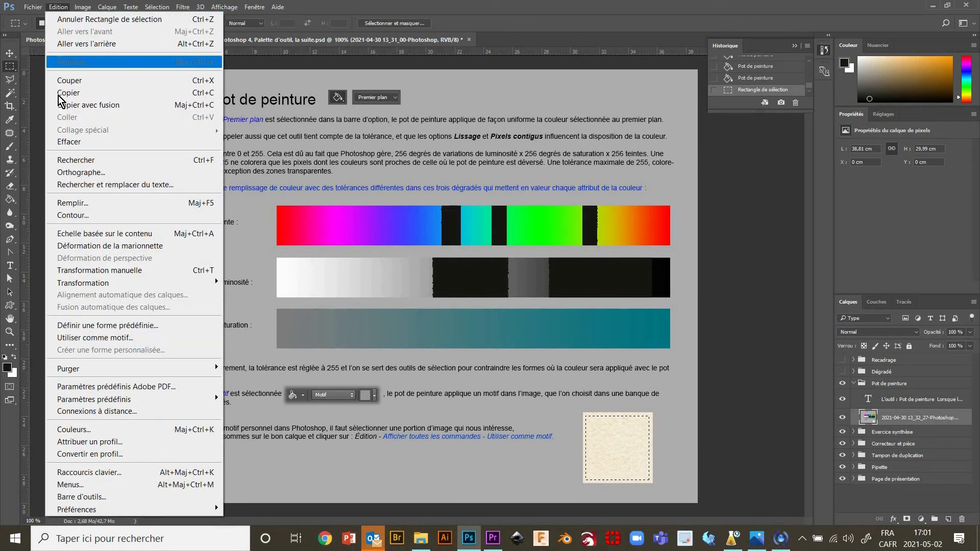
{"action": "left_click", "coordinate": [79, 338]}
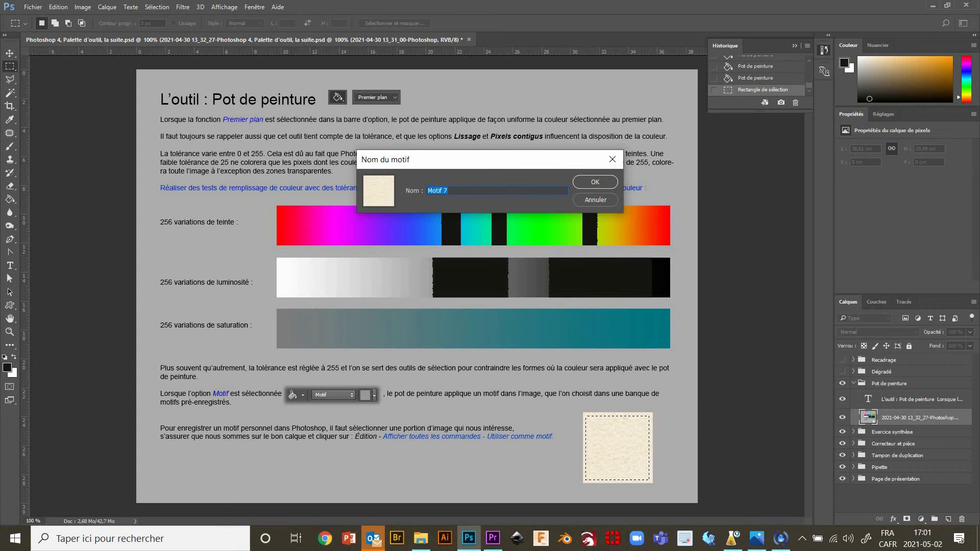
{"action": "left_click", "coordinate": [602, 182]}
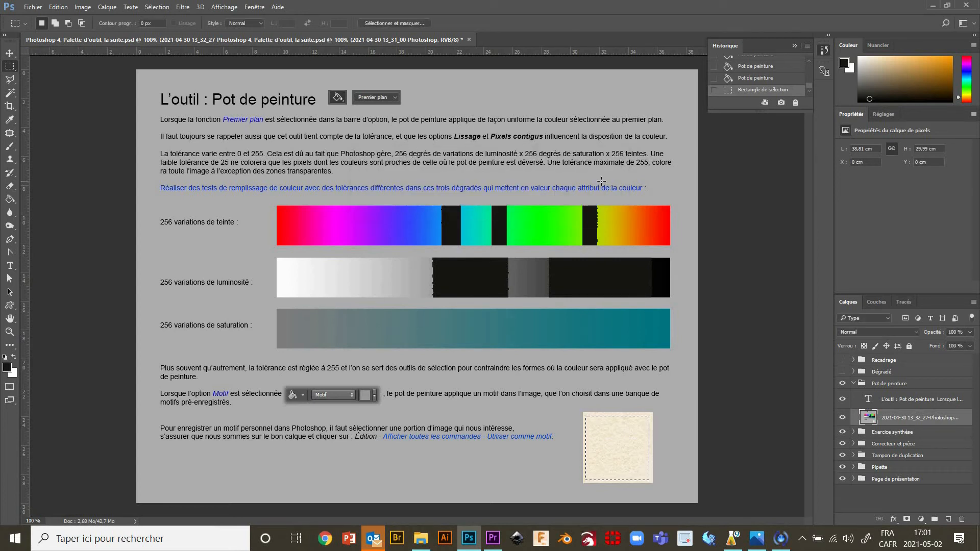
{"action": "left_click", "coordinate": [512, 191]}
- Fill the exercise layer with the newly saved parchment pattern using the Paint Bucket at tolerance 255
{"action": "left_click", "coordinate": [10, 200]}
{"action": "left_click", "coordinate": [99, 24]}
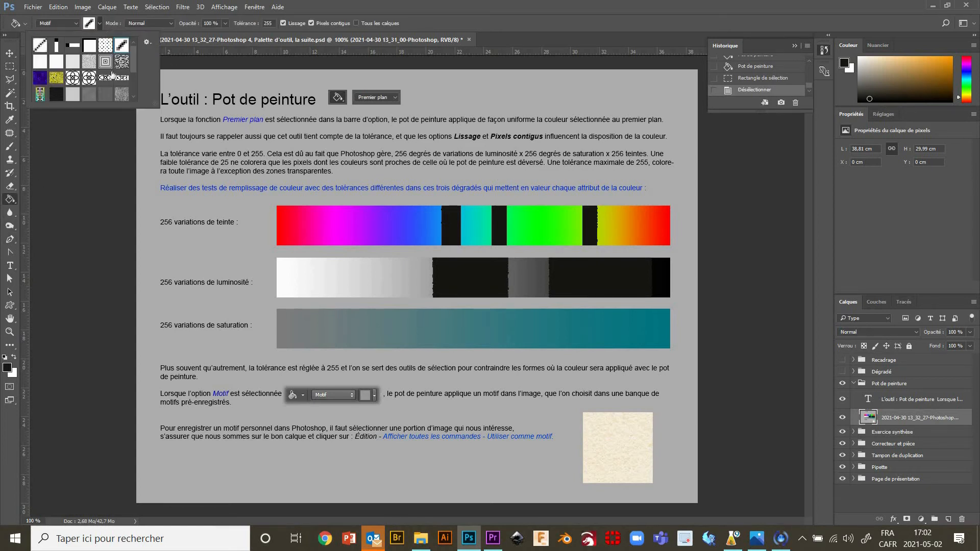
{"action": "left_click_drag", "start_coordinate": [135, 58], "coordinate": [133, 80]}
{"action": "left_click", "coordinate": [56, 93]}
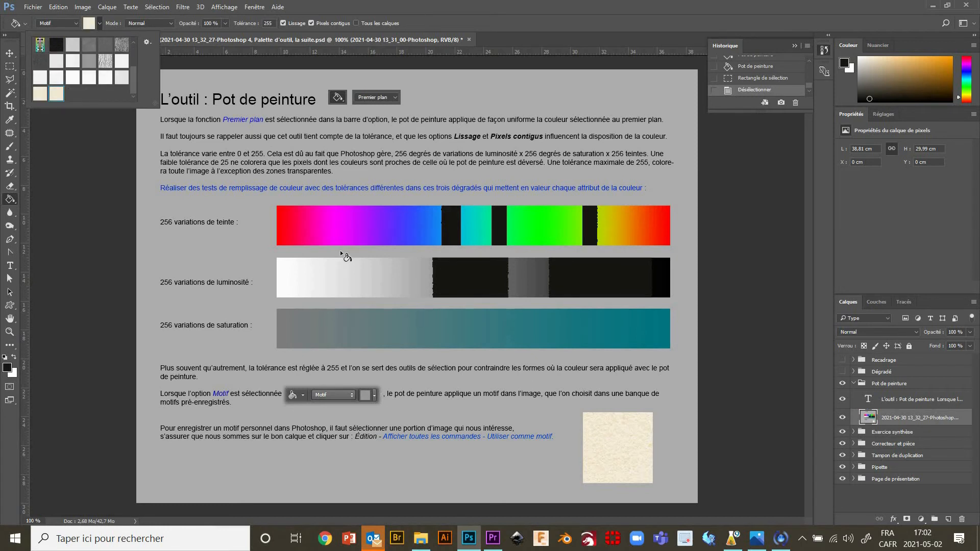
{"action": "left_click", "coordinate": [375, 273]}
{"action": "left_click", "coordinate": [375, 273]}
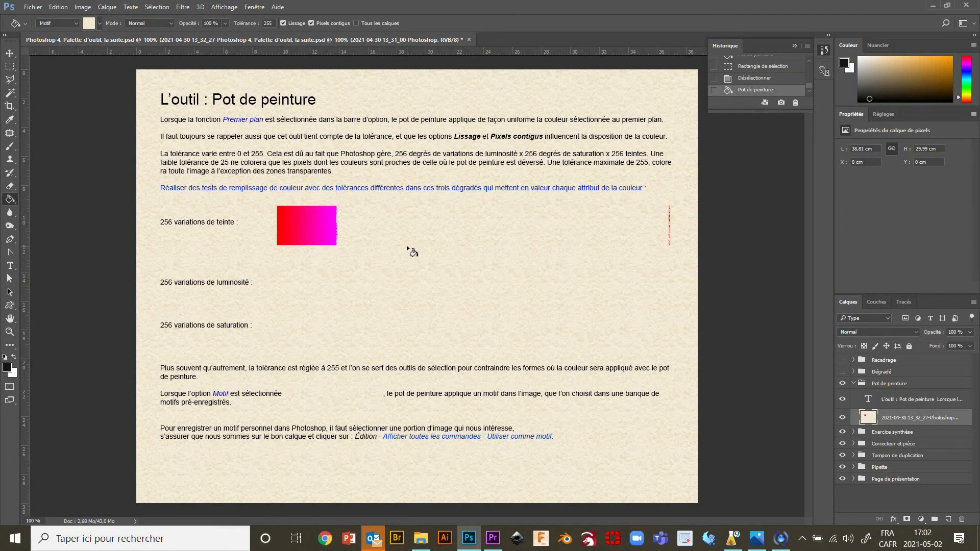
- Collapse the "Pot de peinture" group, show and expand the "Dégradé" group, and select its "Faire des tests de dégradés ici" layer
{"action": "left_click", "coordinate": [854, 383]}
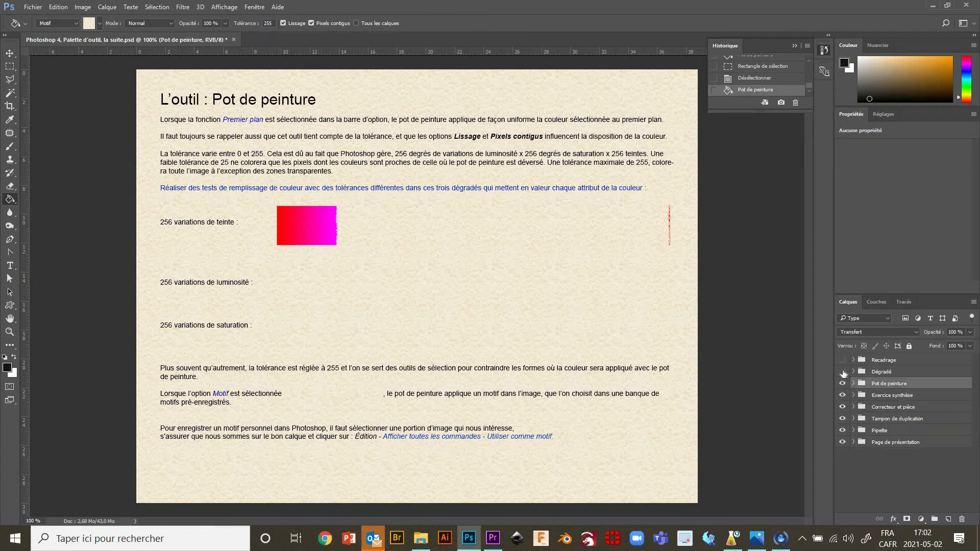
{"action": "left_click", "coordinate": [843, 371]}
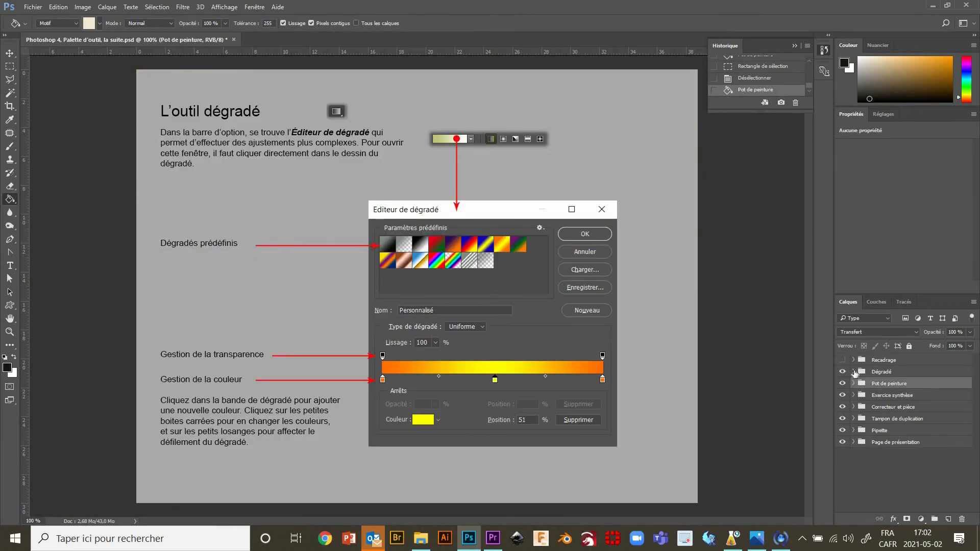
{"action": "left_click", "coordinate": [854, 372]}
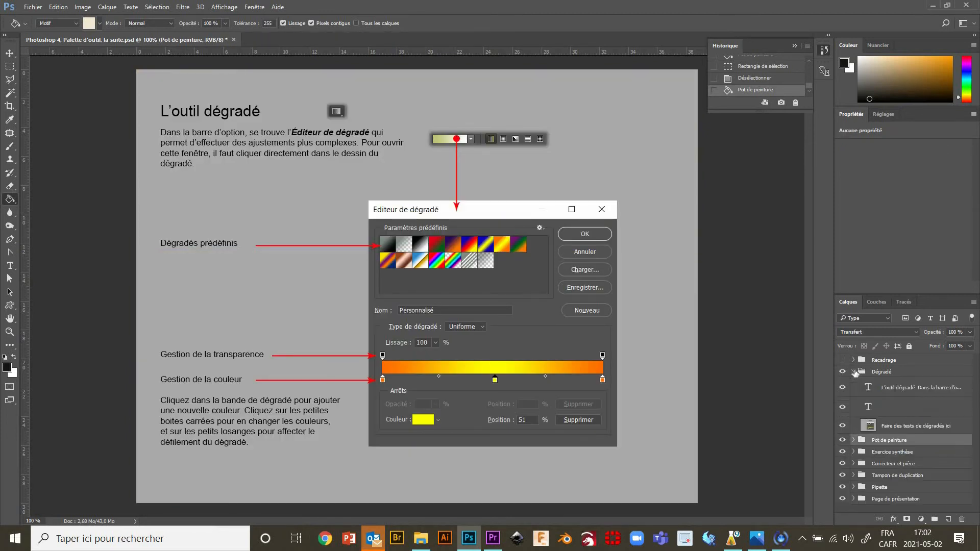
{"action": "left_click", "coordinate": [880, 426]}
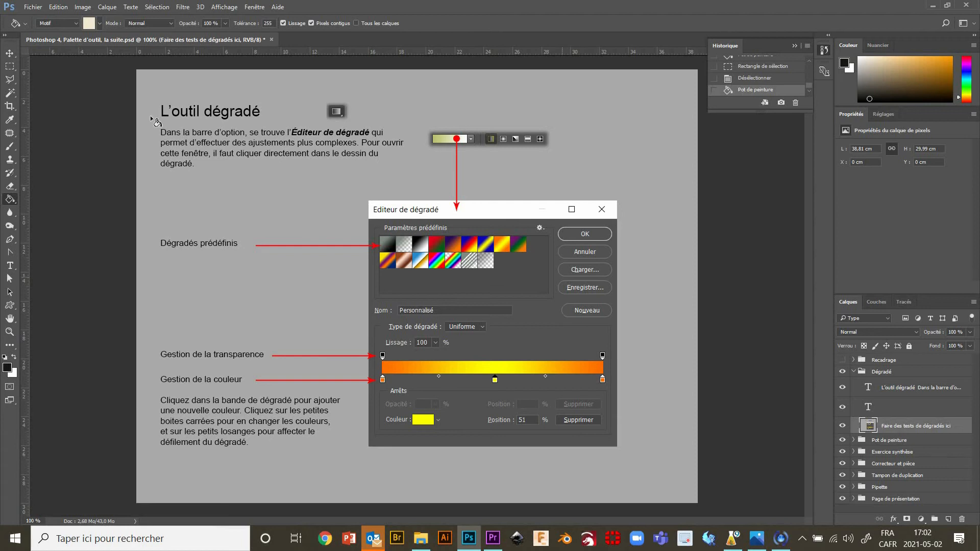
- Apply a linear black-to-white gradient roughly horizontally across the layer with the Gradient tool, using the foreground-to-background preset
{"action": "left_click", "coordinate": [10, 199]}
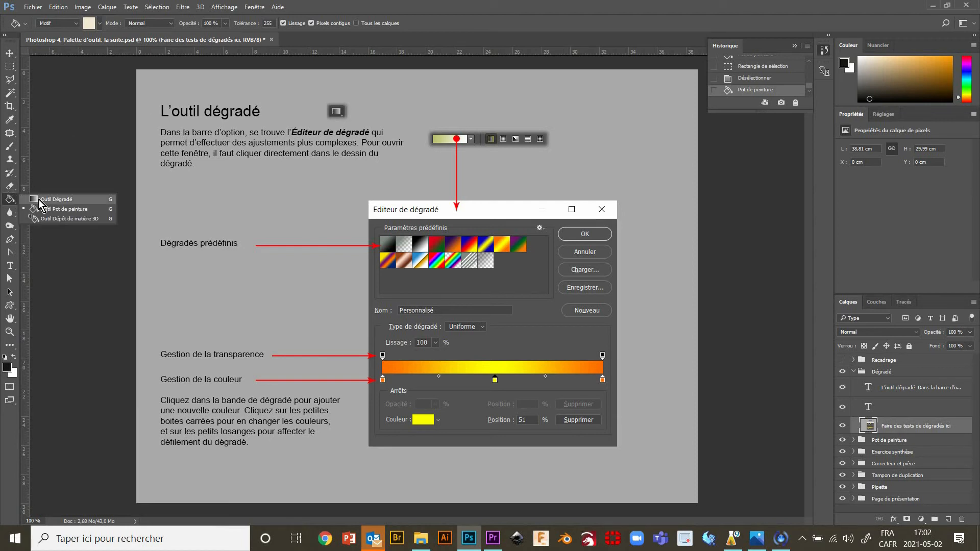
{"action": "left_click", "coordinate": [57, 200]}
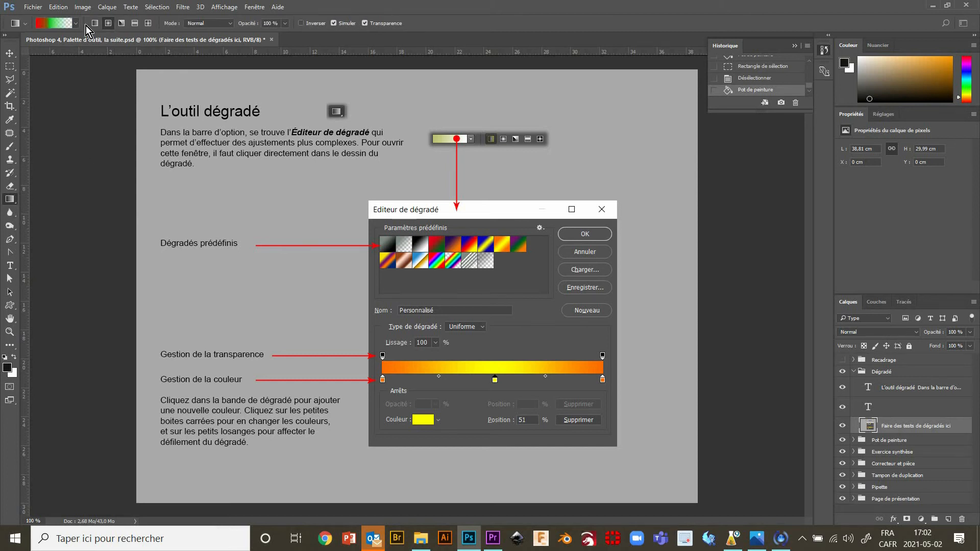
{"action": "left_click", "coordinate": [75, 23]}
{"action": "left_click", "coordinate": [22, 44]}
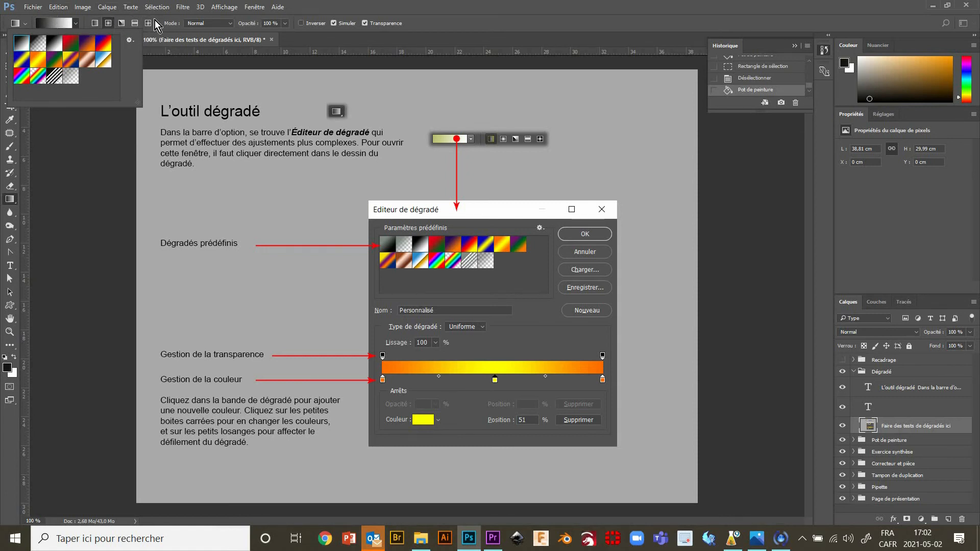
{"action": "left_click", "coordinate": [95, 23]}
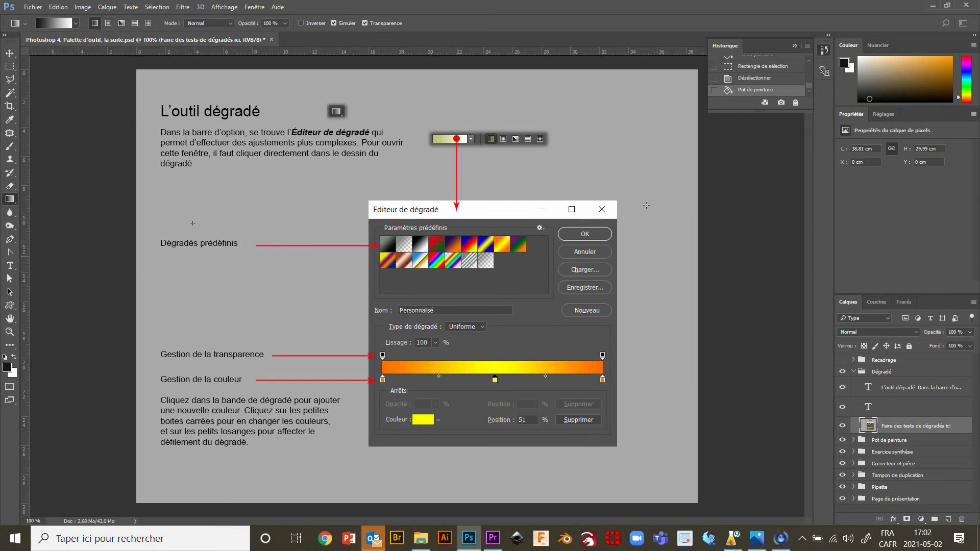
{"action": "left_click_drag", "start_coordinate": [646, 205], "coordinate": [660, 170]}
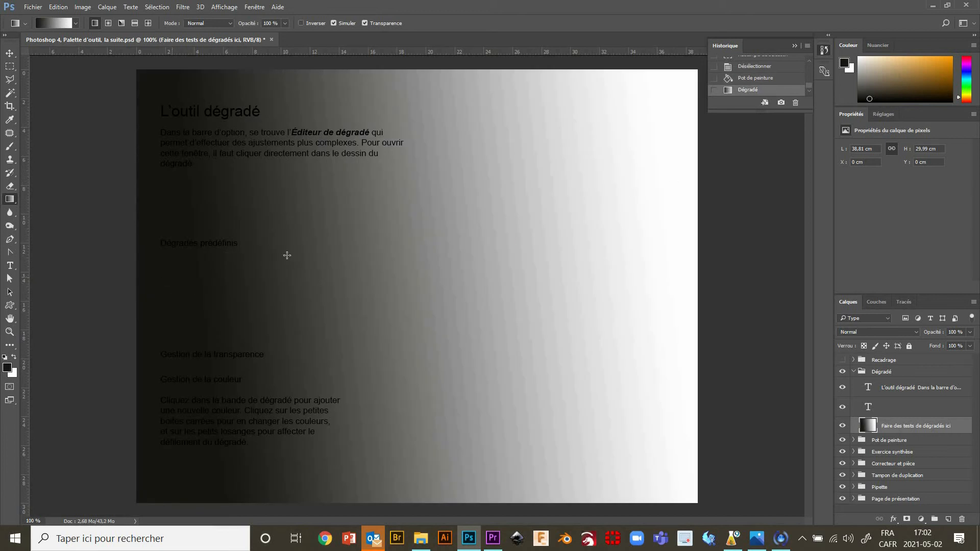
- Test the black-to-white gradient on the layer as a vertical linear, a radial, an angle and a diagonal reflected gradient
{"action": "left_click_drag", "start_coordinate": [432, 123], "coordinate": [431, 442]}
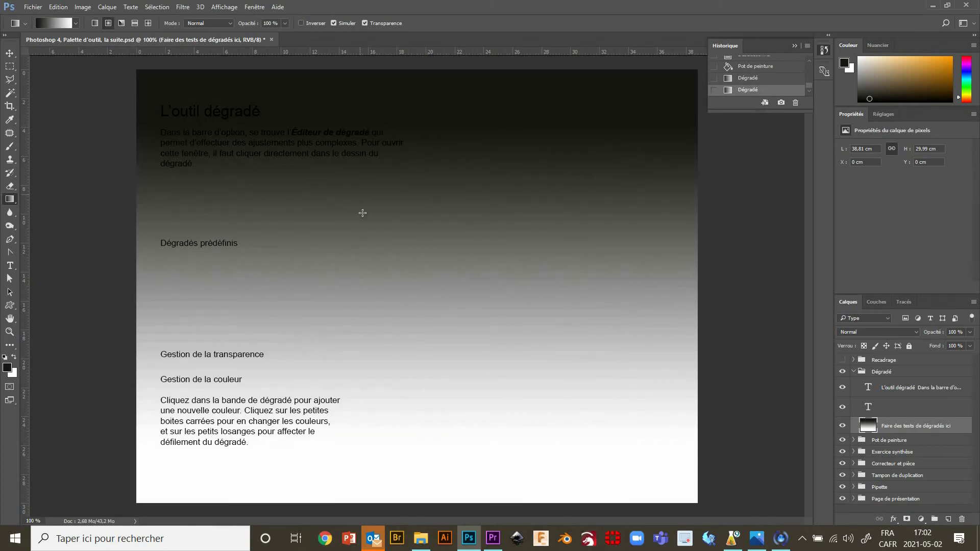
{"action": "left_click_drag", "start_coordinate": [626, 308], "coordinate": [625, 309]}
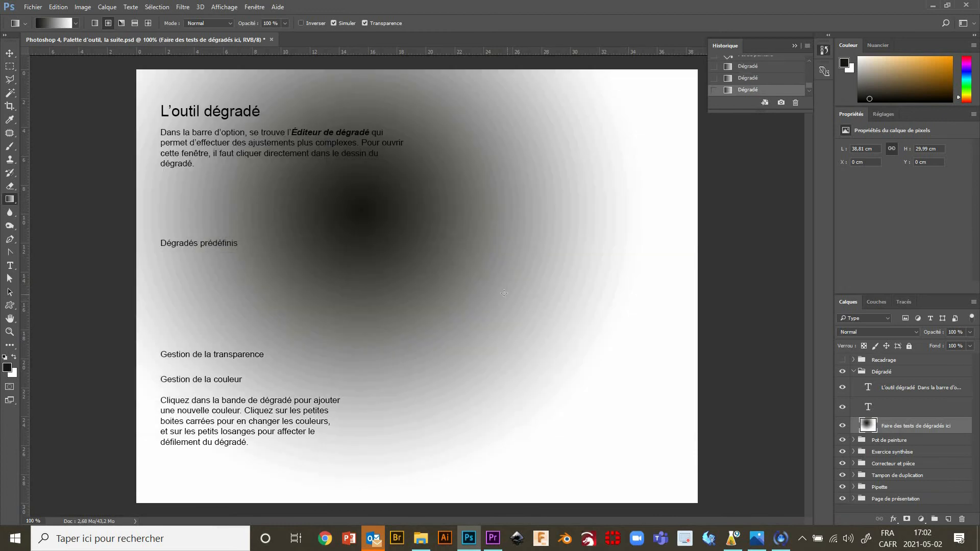
{"action": "left_click_drag", "start_coordinate": [659, 264], "coordinate": [658, 264]}
{"action": "left_click", "coordinate": [134, 23]}
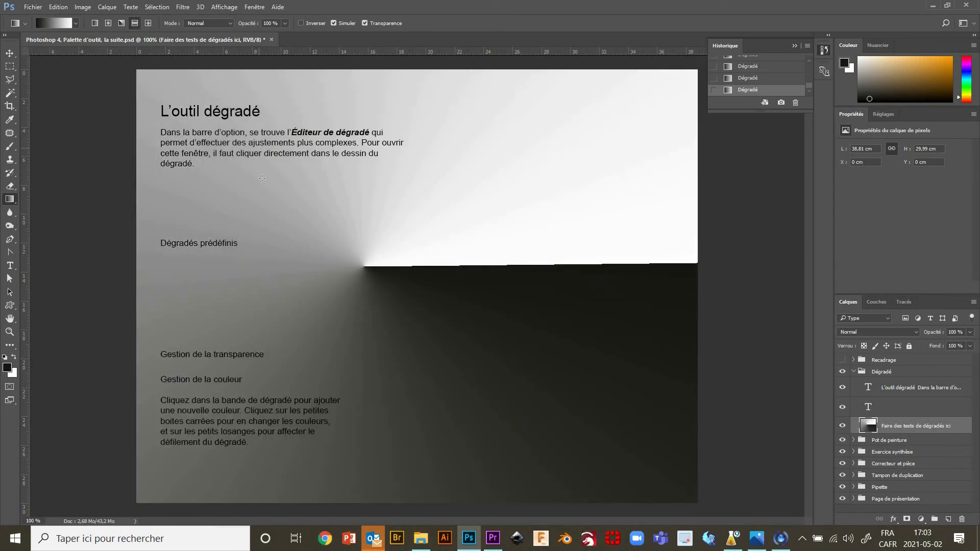
{"action": "left_click_drag", "start_coordinate": [262, 179], "coordinate": [633, 331]}
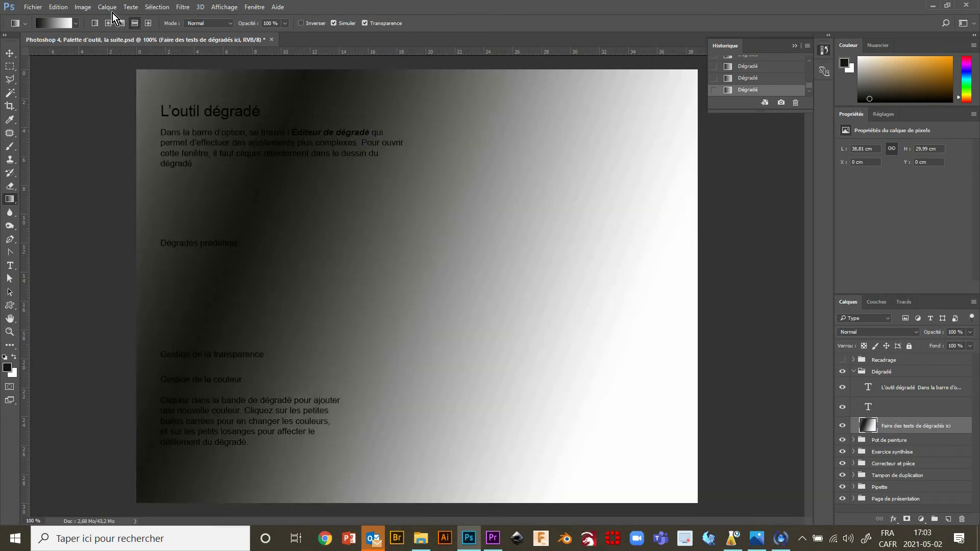
- Apply a horizontal linear black-to-white gradient to the layer and reselect the foreground-to-background gradient preset
{"action": "left_click", "coordinate": [97, 24]}
{"action": "left_click_drag", "start_coordinate": [715, 265], "coordinate": [687, 265]}
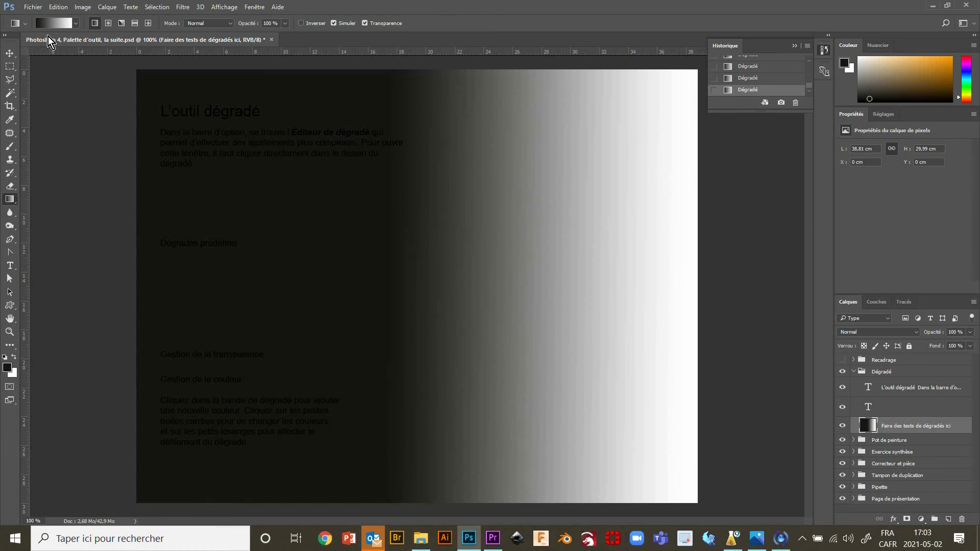
{"action": "left_click", "coordinate": [76, 24]}
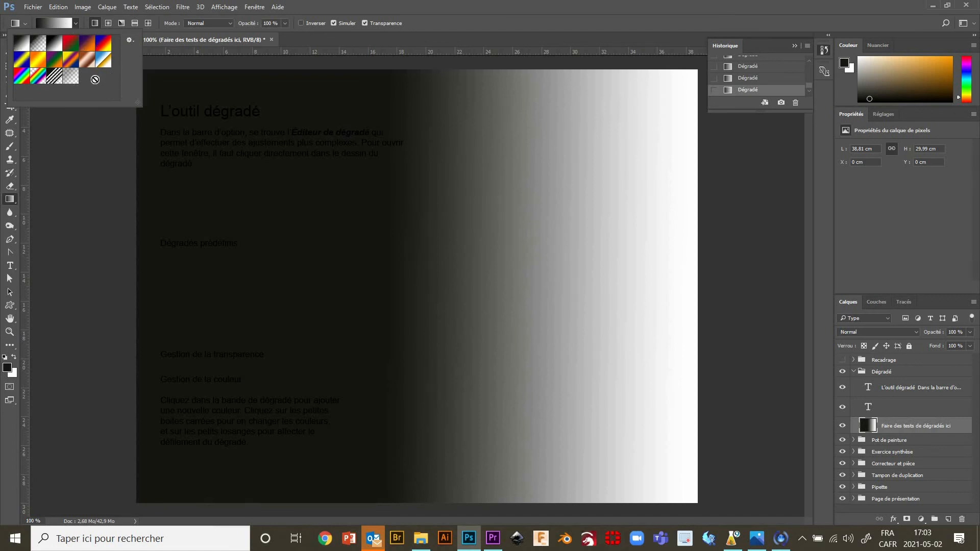
{"action": "left_click", "coordinate": [23, 46]}
- In the gradient editor, change the start colour stop to bright orange and the end colour stop to red (fe0000)
{"action": "left_click", "coordinate": [55, 23]}
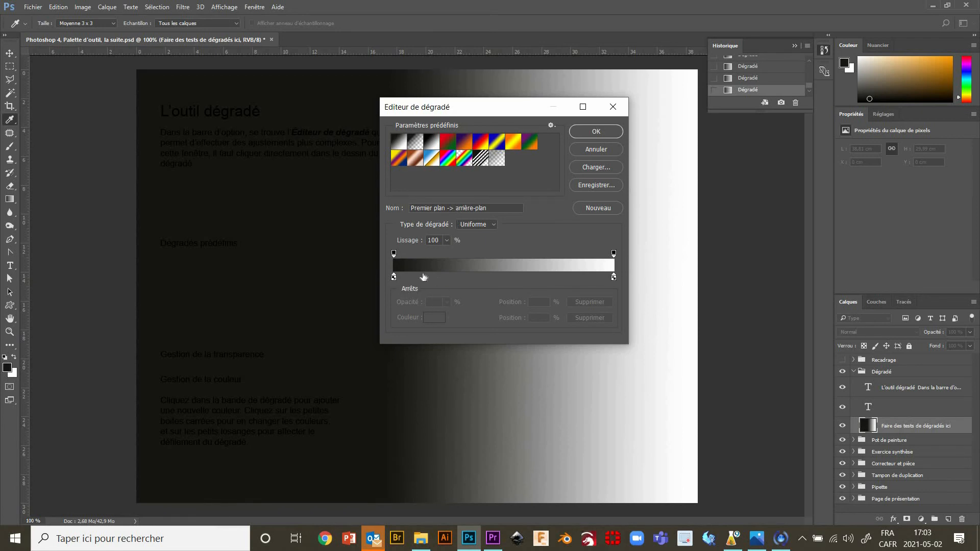
{"action": "double_click", "coordinate": [394, 280]}
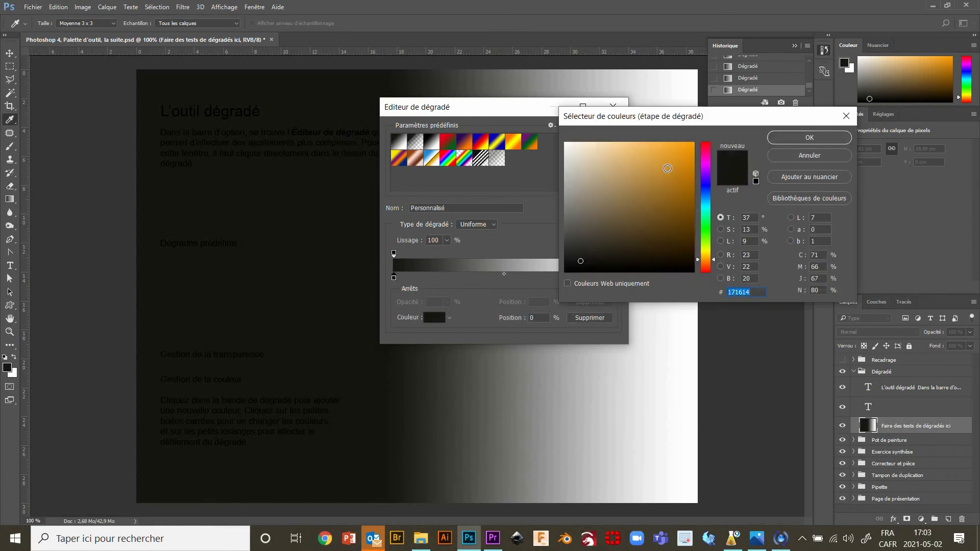
{"action": "left_click", "coordinate": [696, 141]}
{"action": "left_click", "coordinate": [810, 137]}
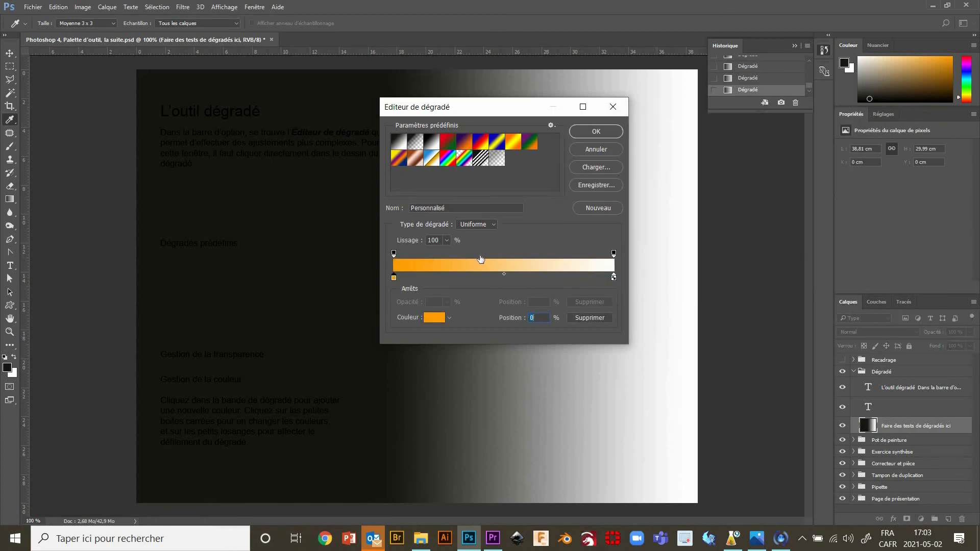
{"action": "double_click", "coordinate": [613, 280]}
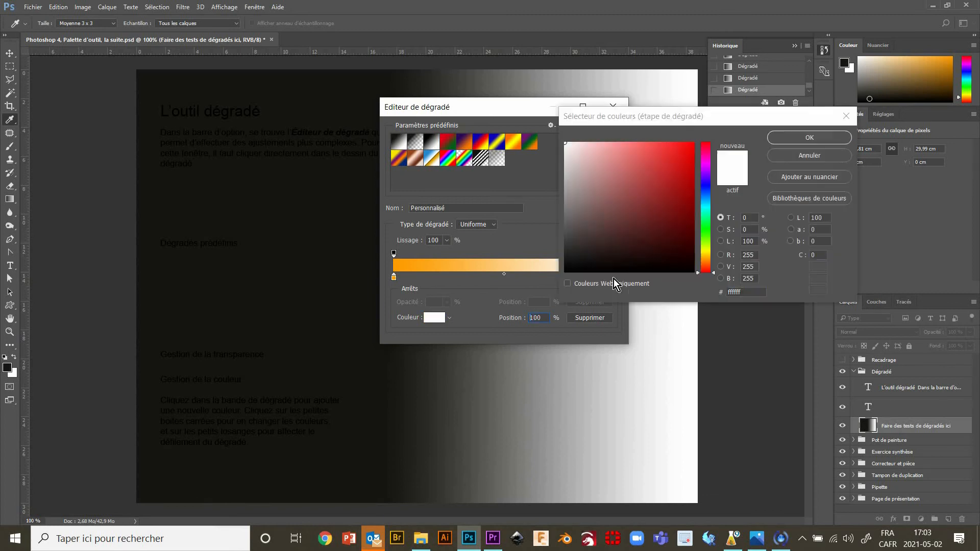
{"action": "left_click", "coordinate": [694, 143]}
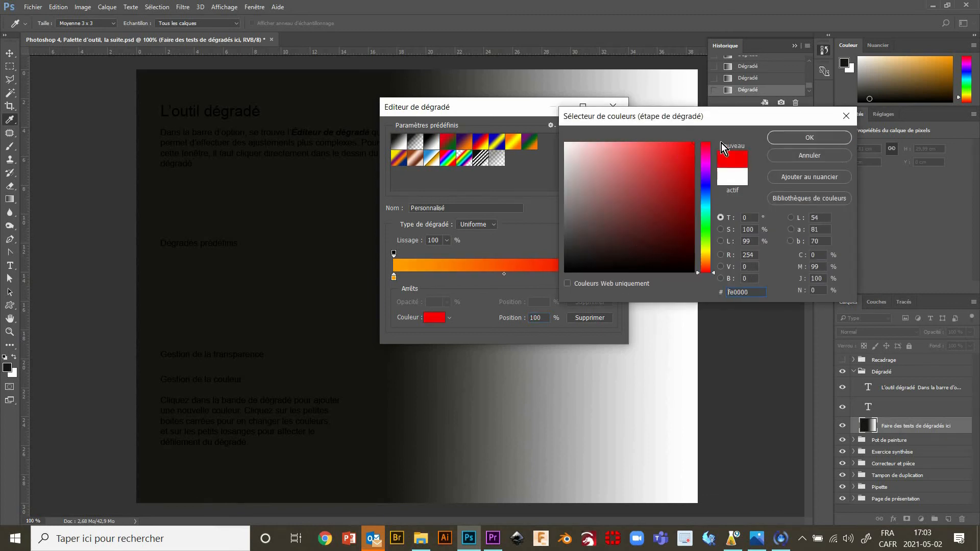
{"action": "left_click", "coordinate": [790, 137]}
- Add a colour stop at 46% of the gradient and make it dark blue
{"action": "left_click", "coordinate": [495, 277]}
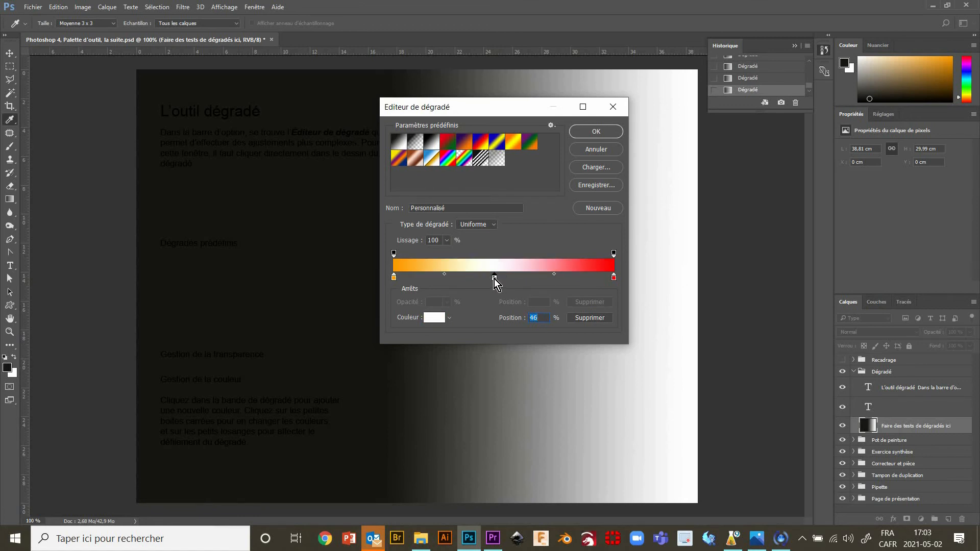
{"action": "double_click", "coordinate": [495, 278]}
{"action": "left_click", "coordinate": [690, 190]}
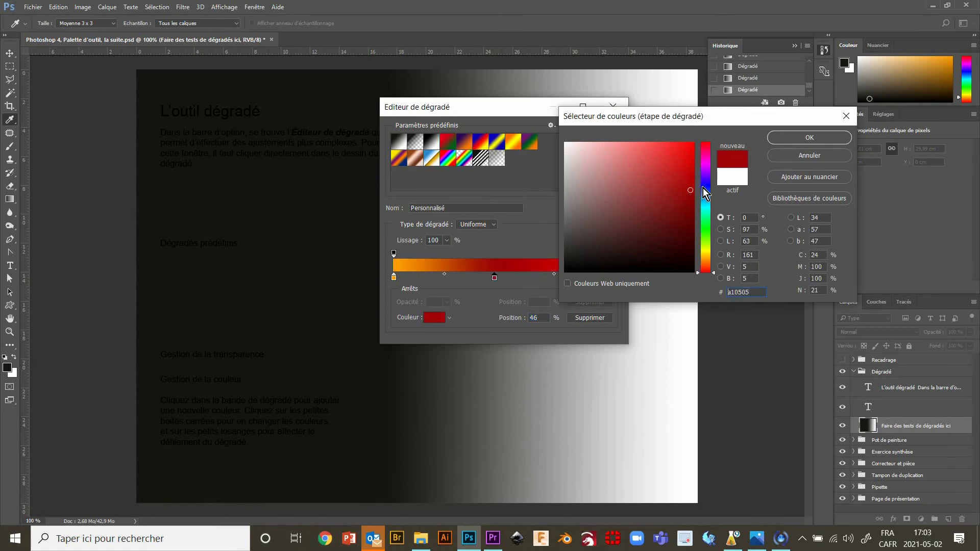
{"action": "left_click", "coordinate": [705, 188]}
{"action": "left_click", "coordinate": [800, 147]}
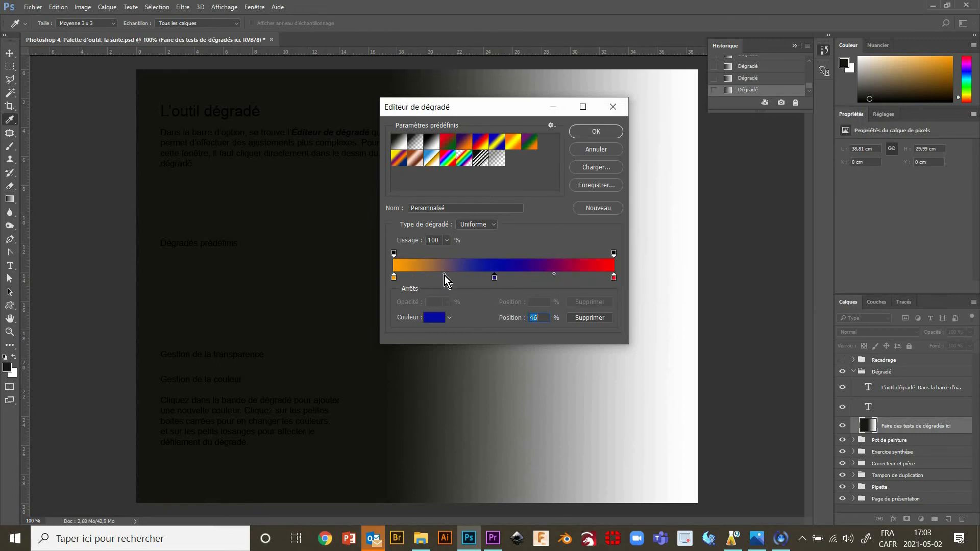
- Move the blue stop closer to the red end and shift its neighbouring colour midpoints to about 12% and 84%
{"action": "left_click_drag", "start_coordinate": [440, 275], "coordinate": [430, 293]}
{"action": "left_click_drag", "start_coordinate": [495, 278], "coordinate": [543, 284]}
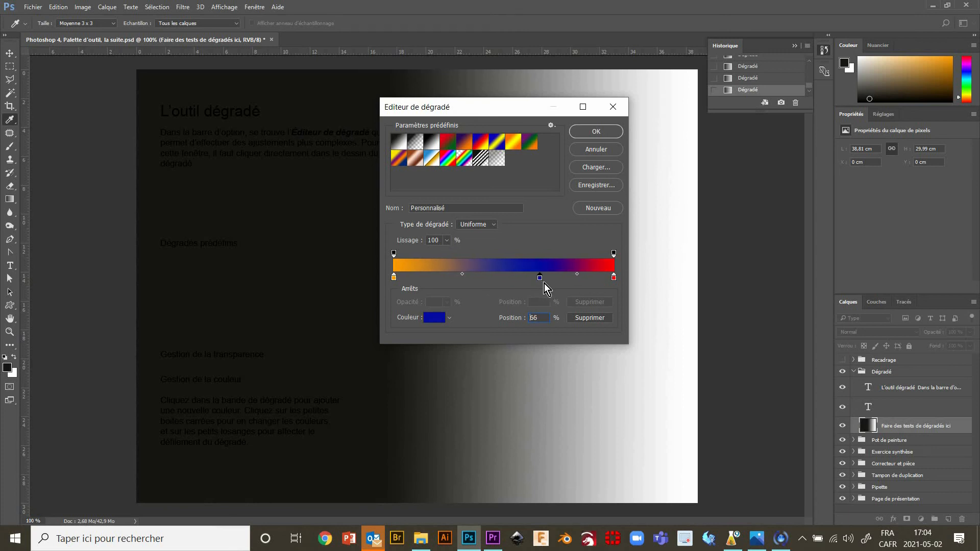
{"action": "left_click_drag", "start_coordinate": [461, 275], "coordinate": [410, 278]}
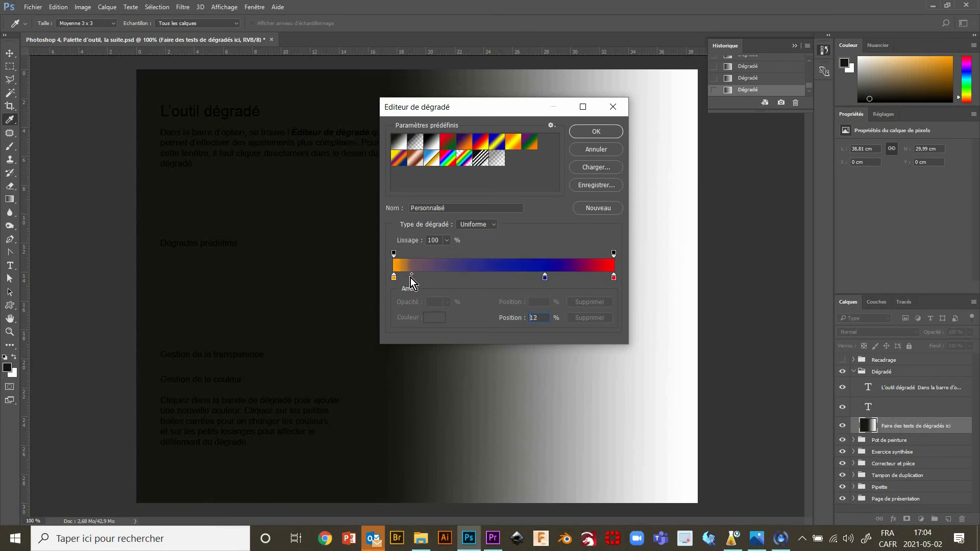
{"action": "left_click_drag", "start_coordinate": [575, 279], "coordinate": [604, 278]}
{"action": "left_click", "coordinate": [614, 277]}
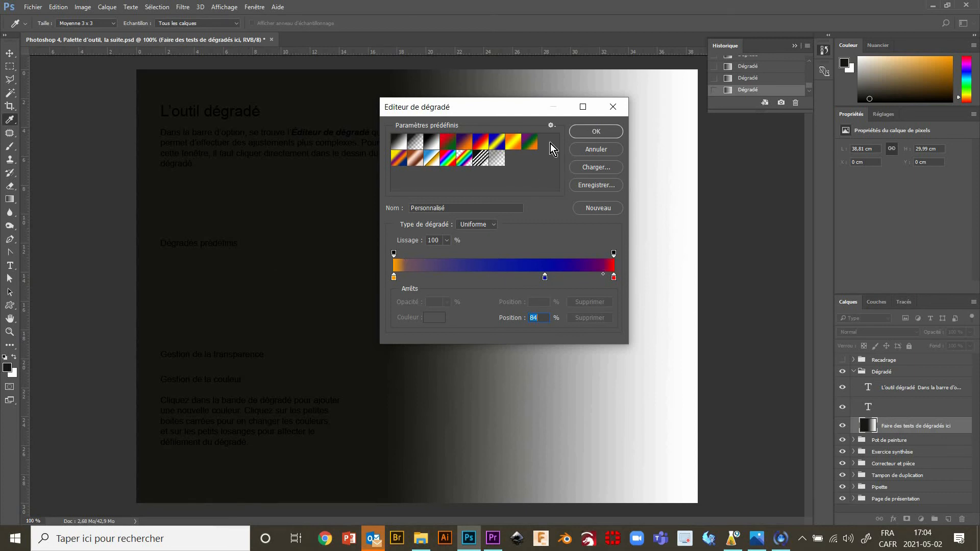
- Accept the custom gradient and apply it linearly across the full width of the layer, from orange to red
{"action": "key", "text": "Return"}
{"action": "left_click_drag", "start_coordinate": [138, 270], "coordinate": [698, 274]}
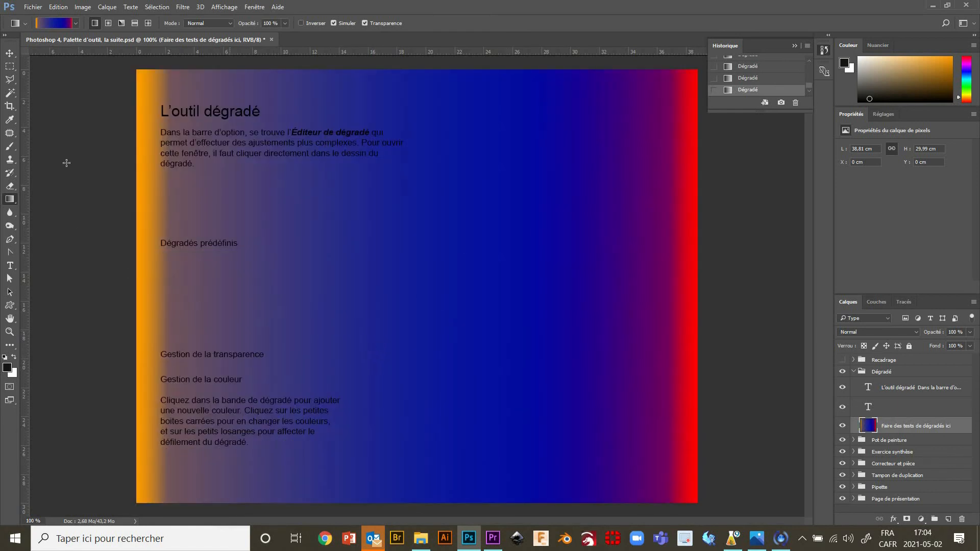
- Set the opacity stop at the start of the custom gradient to 0% and accept the edited gradient
{"action": "left_click", "coordinate": [50, 26]}
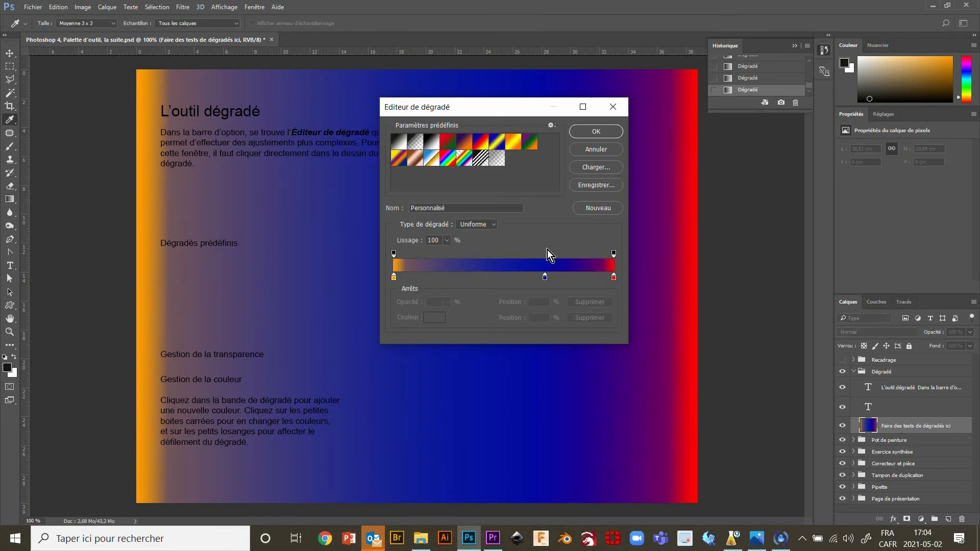
{"action": "left_click", "coordinate": [394, 254]}
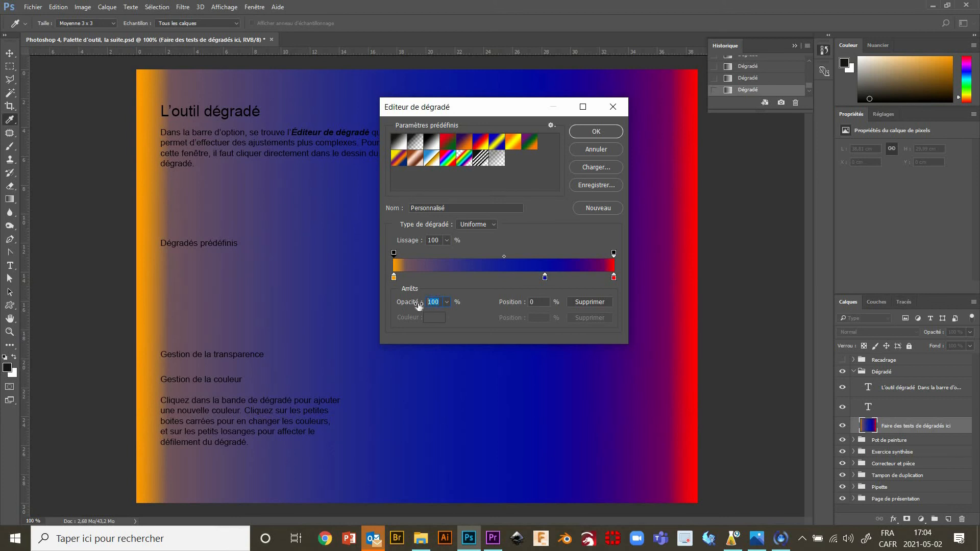
{"action": "type", "text": "0"}
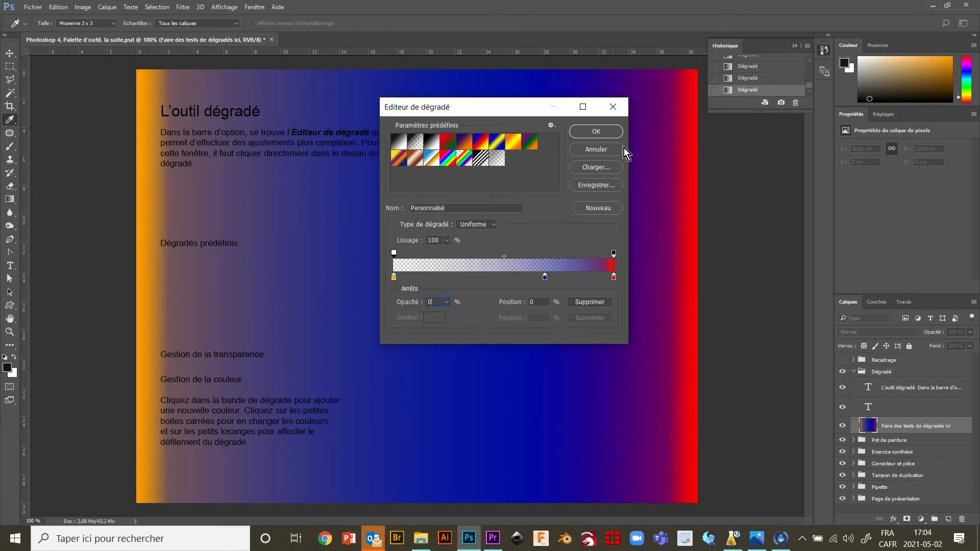
{"action": "left_click", "coordinate": [597, 132]}
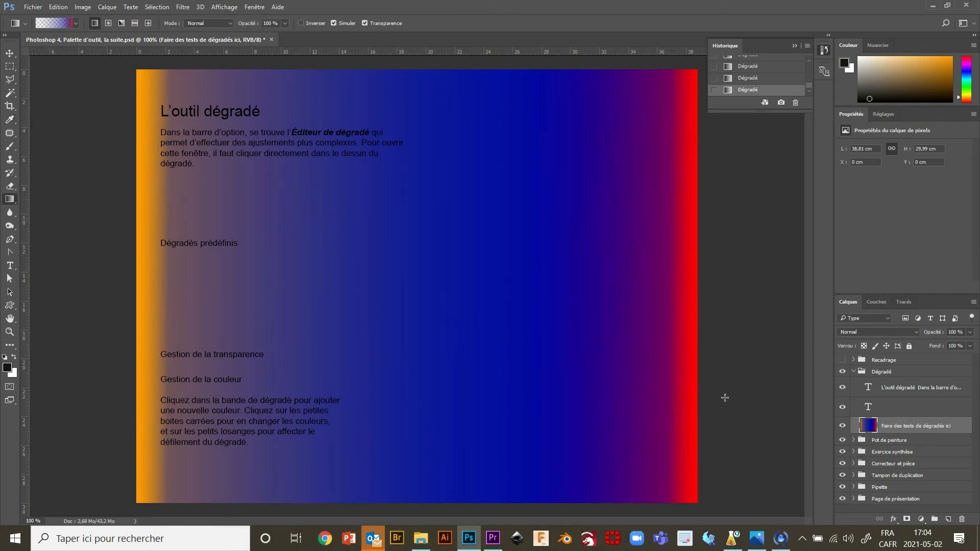
- Cover the test layer with white using the Paint Bucket, with white as foreground colour and the fill source set to "Premier plan"
{"action": "right_click", "coordinate": [11, 200]}
{"action": "left_click", "coordinate": [38, 209]}
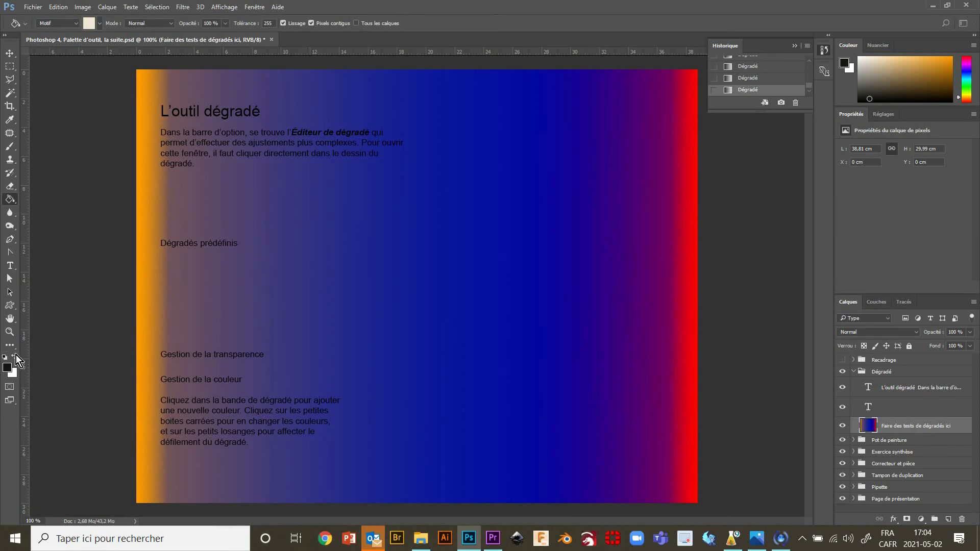
{"action": "left_click", "coordinate": [15, 356]}
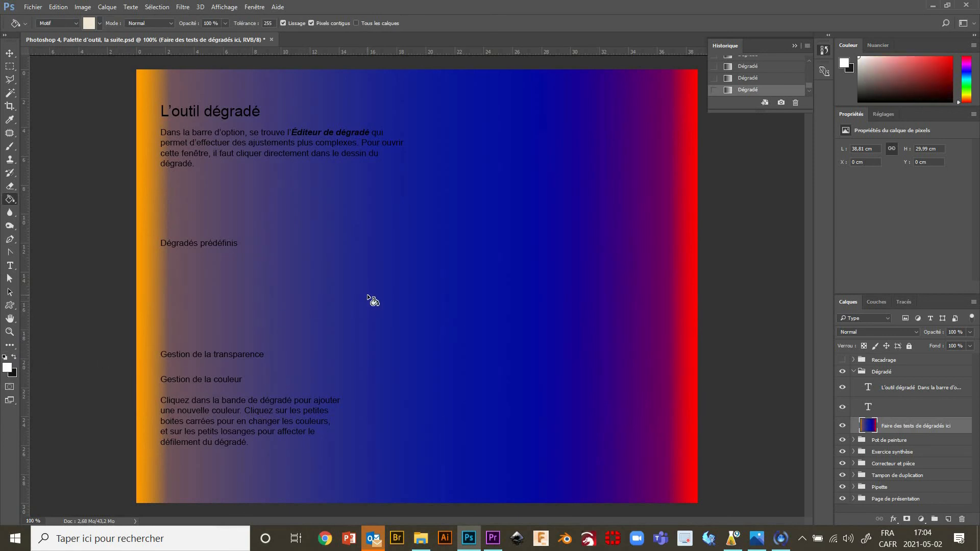
{"action": "left_click", "coordinate": [368, 297]}
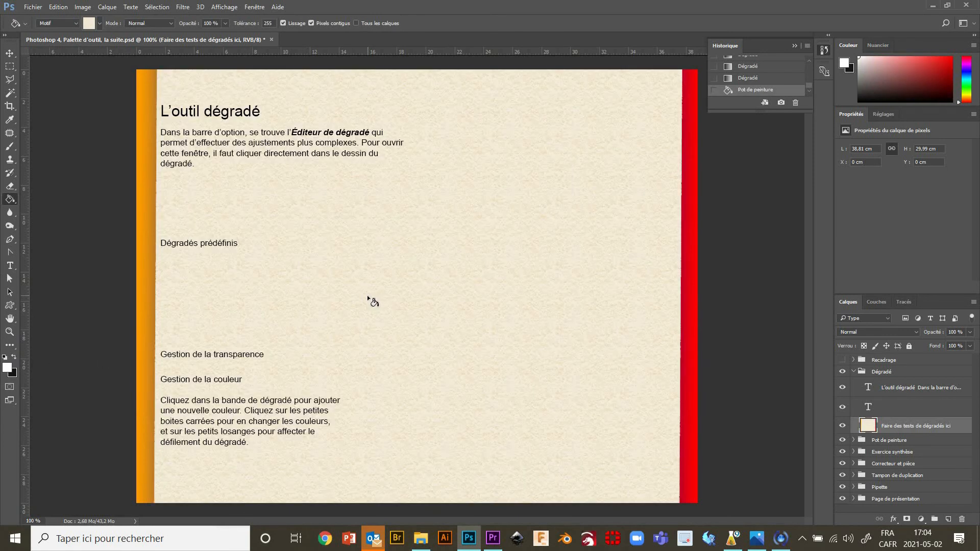
{"action": "left_click", "coordinate": [75, 23]}
{"action": "left_click", "coordinate": [56, 32]}
{"action": "left_click", "coordinate": [278, 209]}
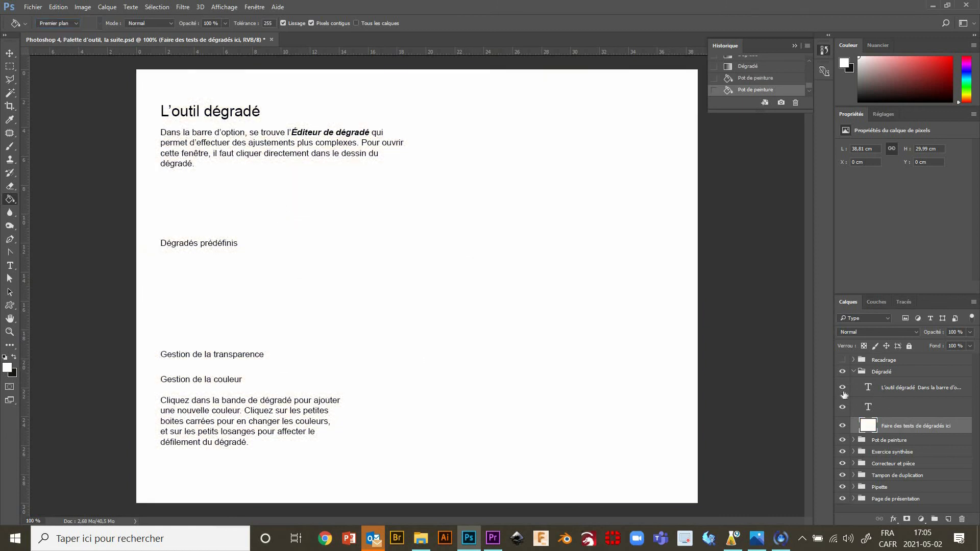
- Hide the two text layers and apply the transparent-to-red custom gradient linearly across the white layer
{"action": "left_click_drag", "start_coordinate": [843, 387], "coordinate": [842, 407]}
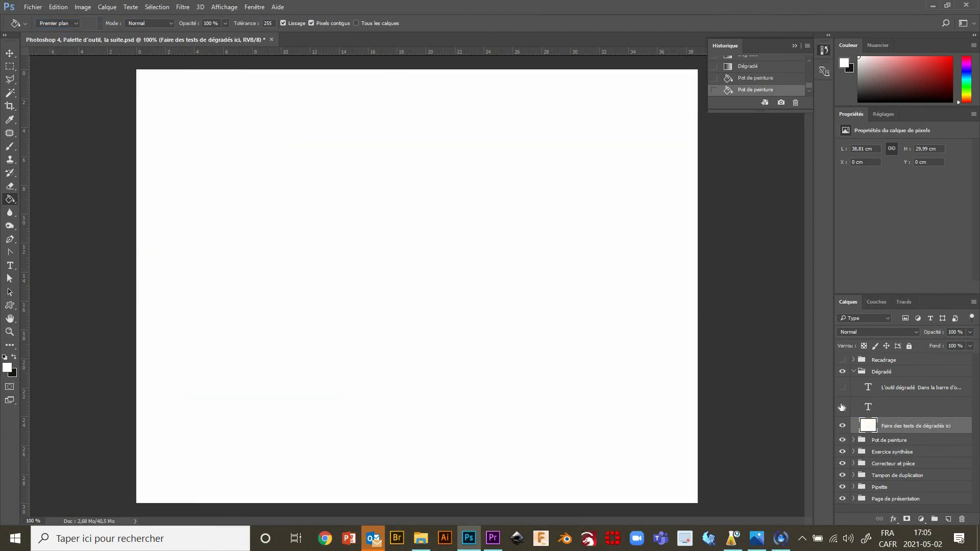
{"action": "right_click", "coordinate": [10, 201]}
{"action": "left_click", "coordinate": [38, 200]}
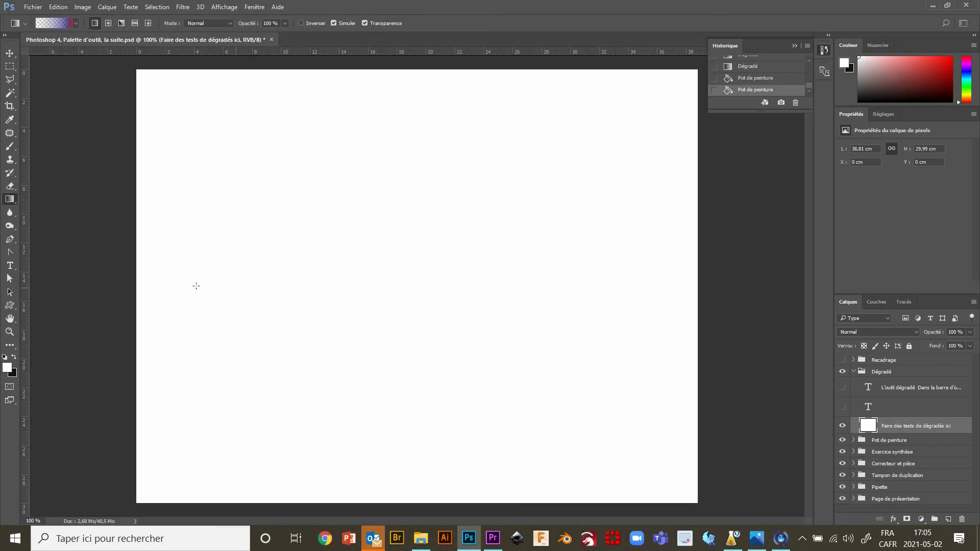
{"action": "left_click_drag", "start_coordinate": [187, 286], "coordinate": [617, 284]}
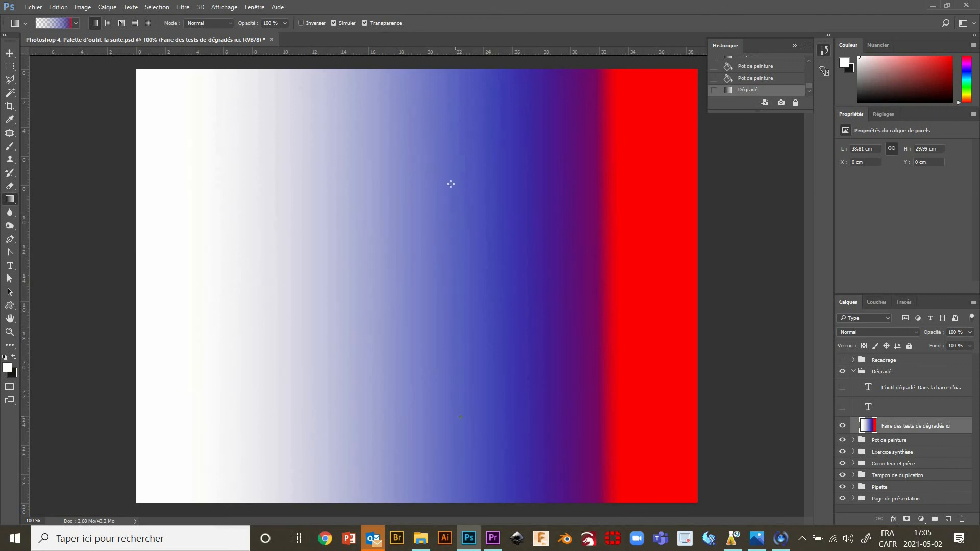
- Layer several more linear passes of the semi-transparent gradient over the canvas in vertical and diagonal directions
{"action": "left_click_drag", "start_coordinate": [451, 183], "coordinate": [460, 134]}
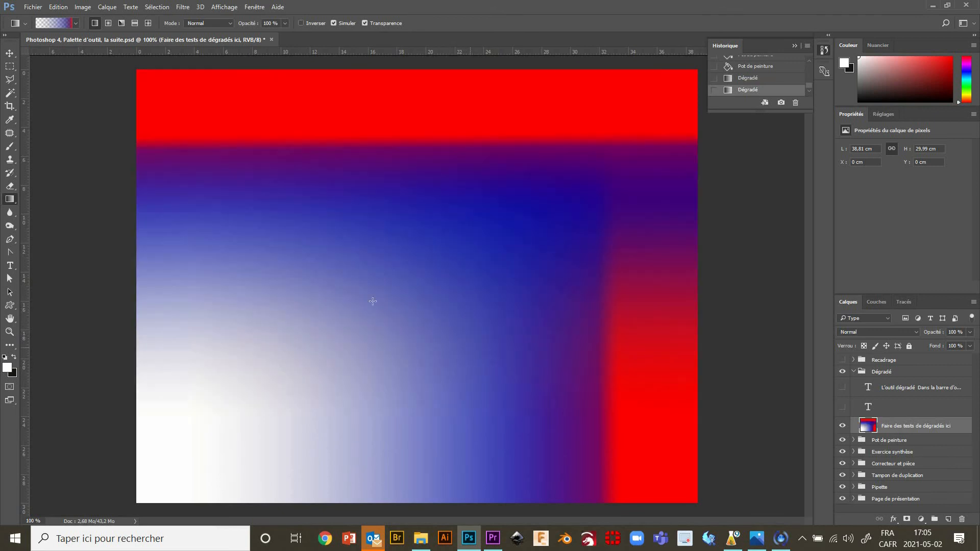
{"action": "left_click_drag", "start_coordinate": [236, 224], "coordinate": [246, 229]}
{"action": "left_click_drag", "start_coordinate": [343, 313], "coordinate": [480, 367]}
{"action": "left_click_drag", "start_coordinate": [359, 314], "coordinate": [603, 376]}
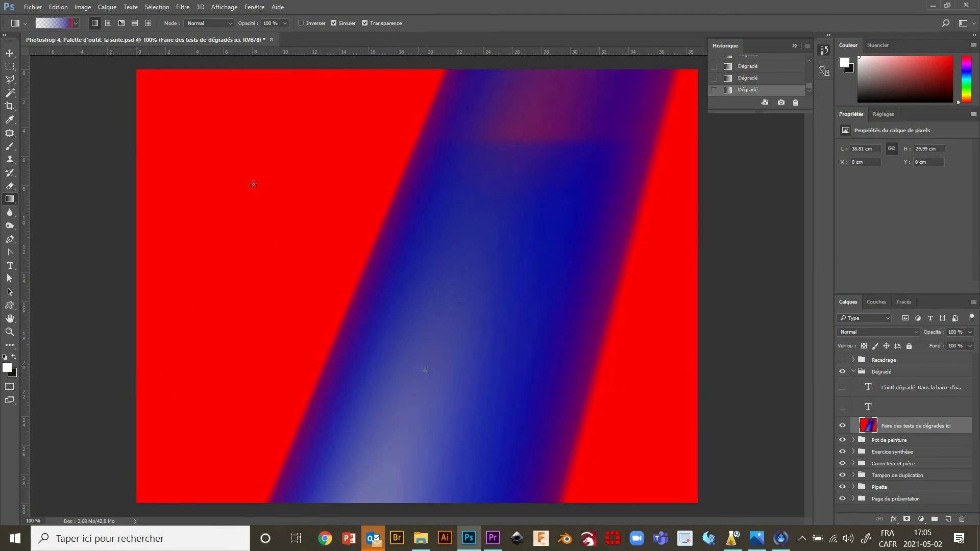
{"action": "left_click_drag", "start_coordinate": [254, 184], "coordinate": [120, 316]}
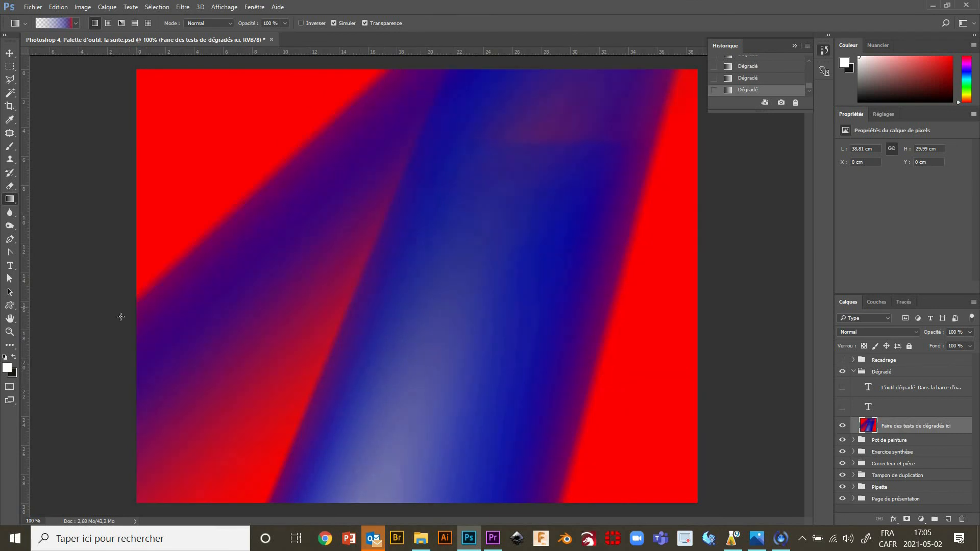
- Overlay several radial passes of the semi-transparent gradient in different sizes, leaving its stops as they are in the gradient editor
{"action": "left_click", "coordinate": [108, 23]}
{"action": "left_click_drag", "start_coordinate": [414, 287], "coordinate": [438, 289]}
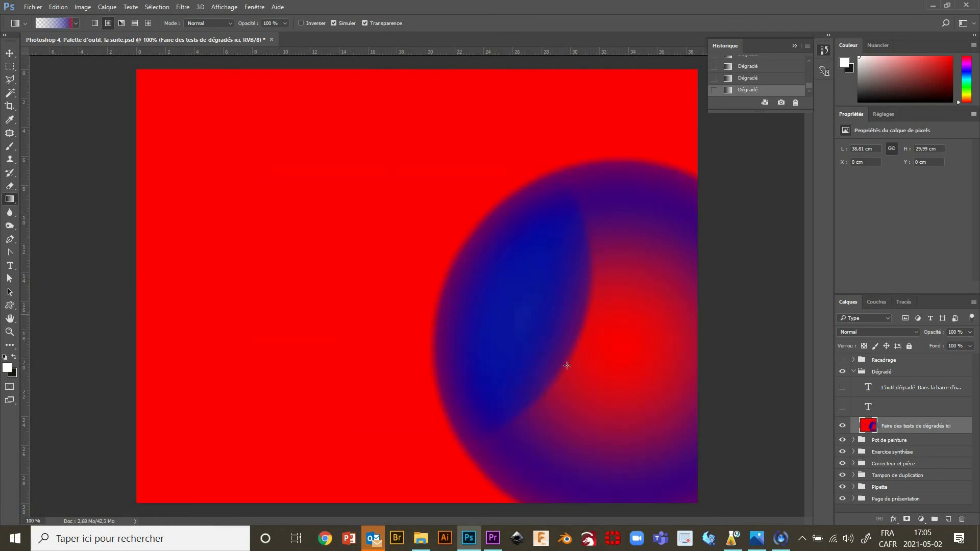
{"action": "left_click_drag", "start_coordinate": [499, 321], "coordinate": [572, 365]}
{"action": "left_click_drag", "start_coordinate": [319, 187], "coordinate": [643, 403]}
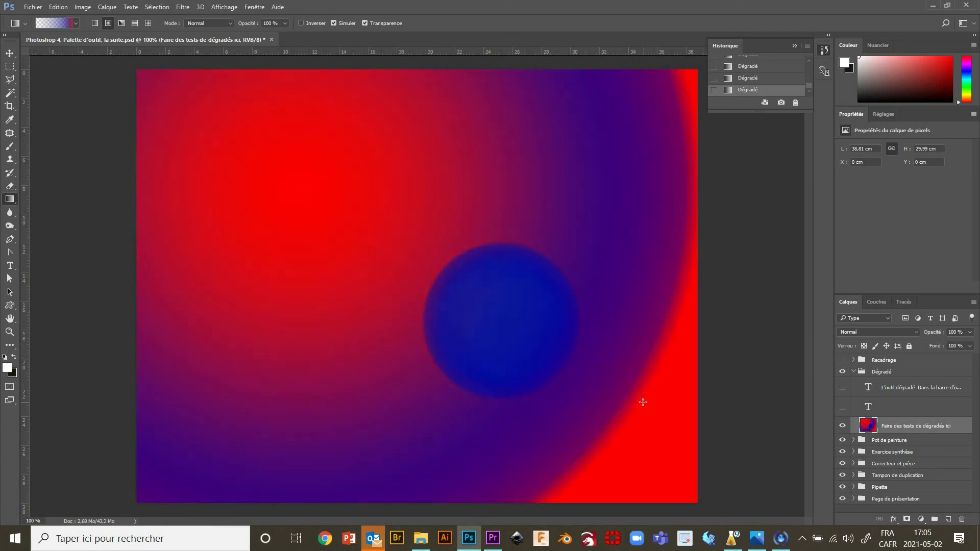
{"action": "left_click", "coordinate": [57, 26]}
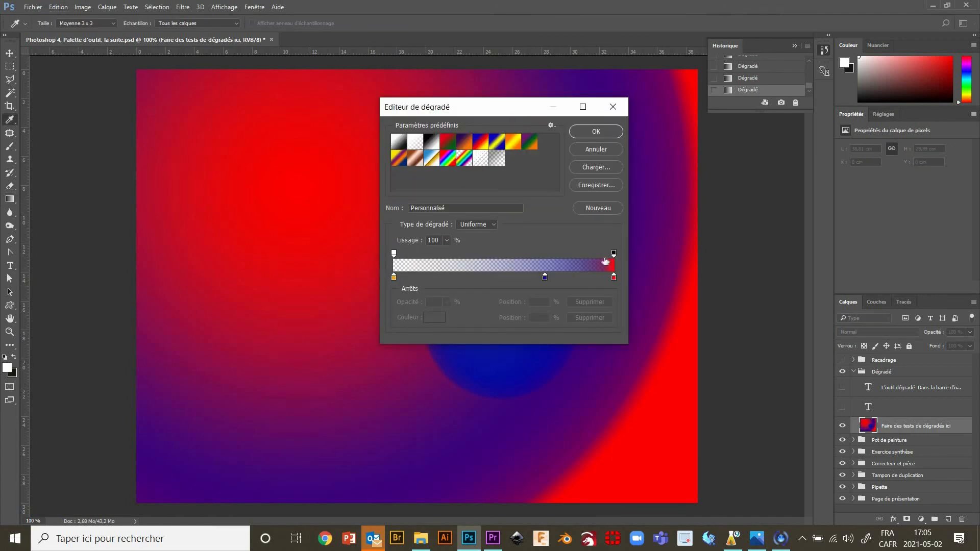
{"action": "left_click", "coordinate": [612, 107]}
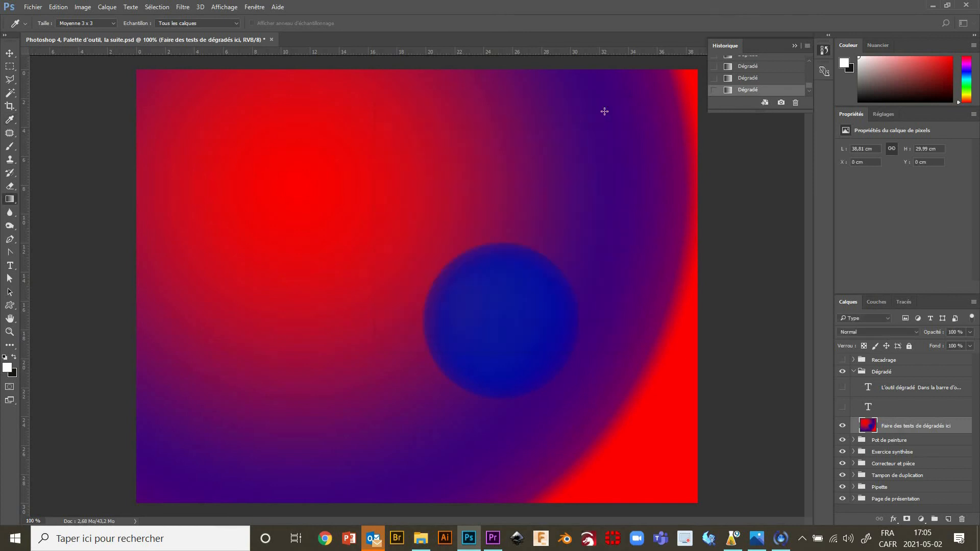
- Collapse the "Dégradé" group, show and expand the "Recadrage" group, and activate the Crop tool
{"action": "left_click", "coordinate": [855, 372]}
{"action": "left_click", "coordinate": [842, 359]}
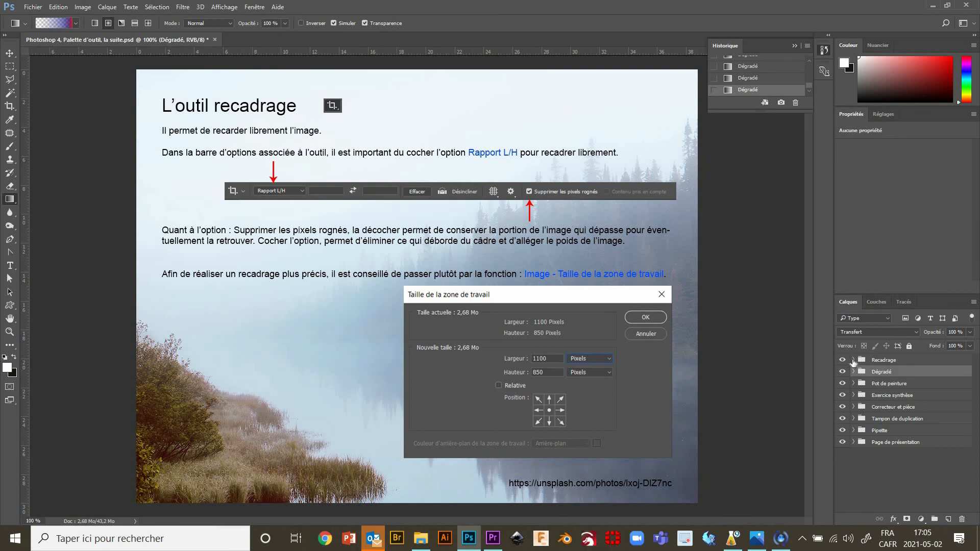
{"action": "left_click", "coordinate": [853, 361]}
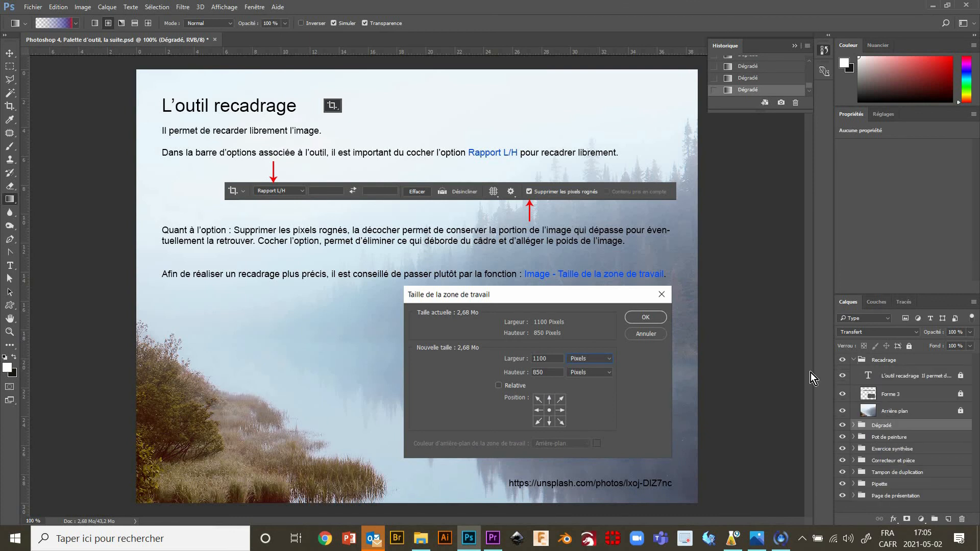
{"action": "left_click", "coordinate": [13, 106]}
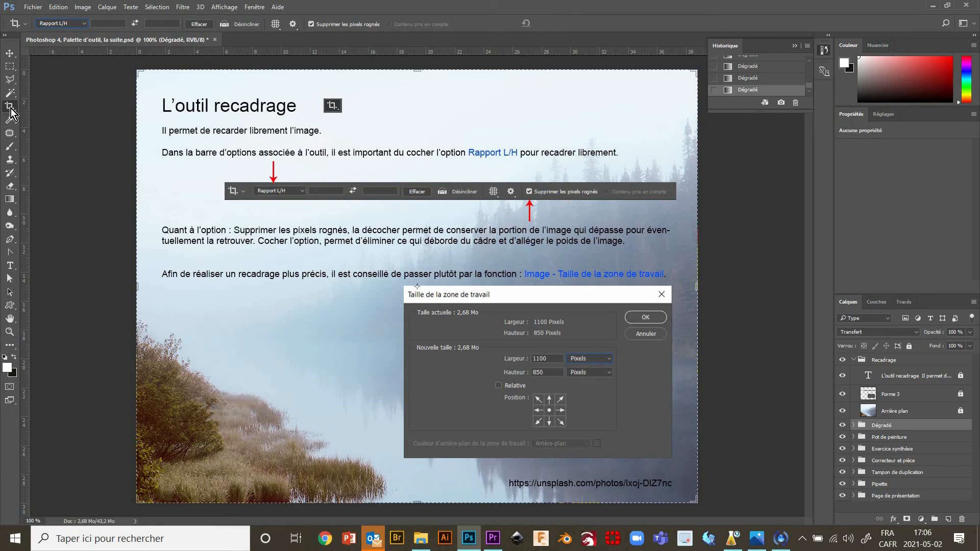
- Crop the image inward from its left, bottom and right edges using the Rapport L/H ratio, and undo the crop
{"action": "left_click", "coordinate": [84, 26]}
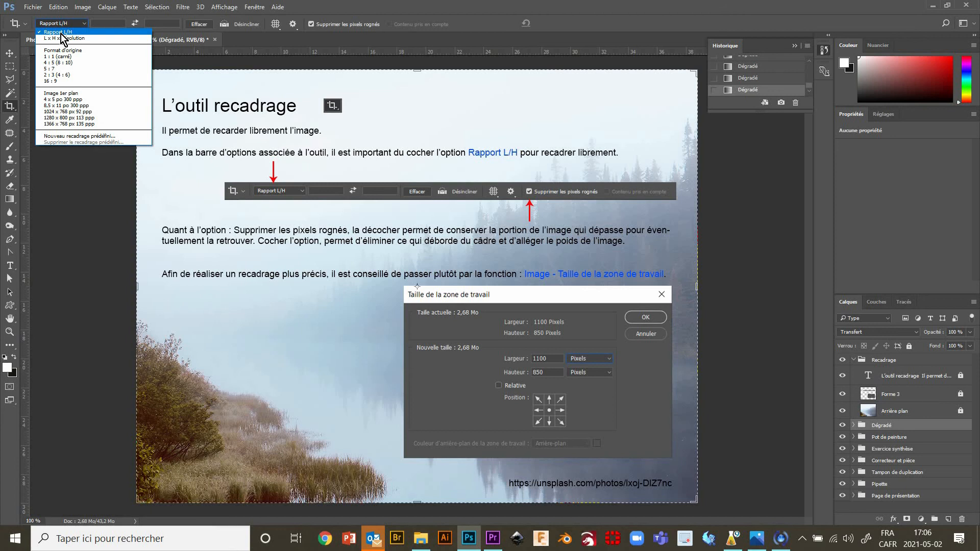
{"action": "left_click", "coordinate": [59, 33]}
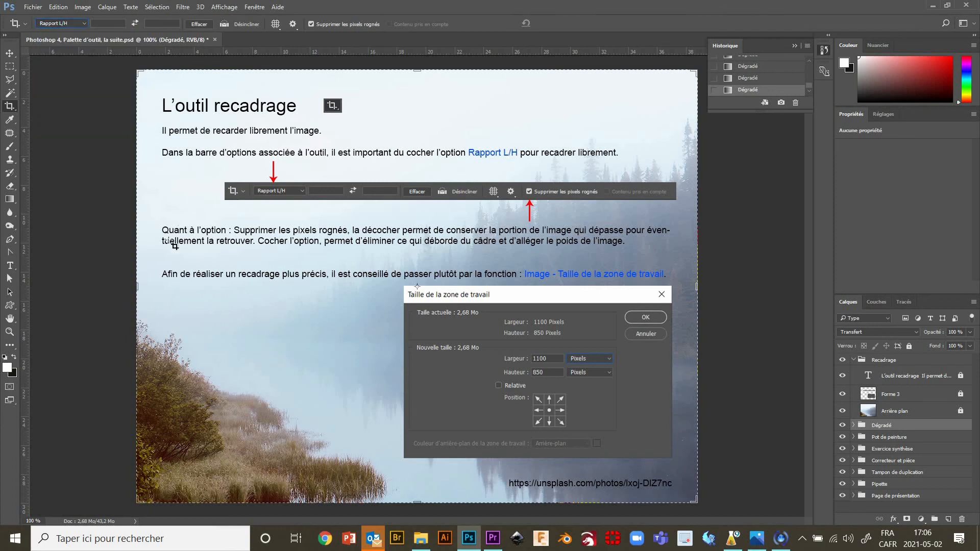
{"action": "left_click_drag", "start_coordinate": [142, 285], "coordinate": [163, 286]}
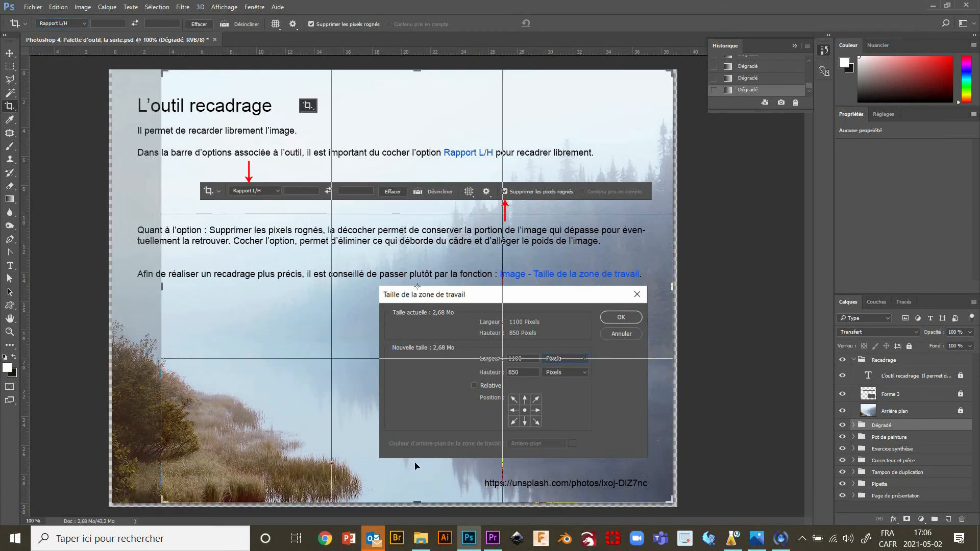
{"action": "left_click_drag", "start_coordinate": [417, 500], "coordinate": [417, 450]}
{"action": "left_click_drag", "start_coordinate": [673, 287], "coordinate": [615, 291]}
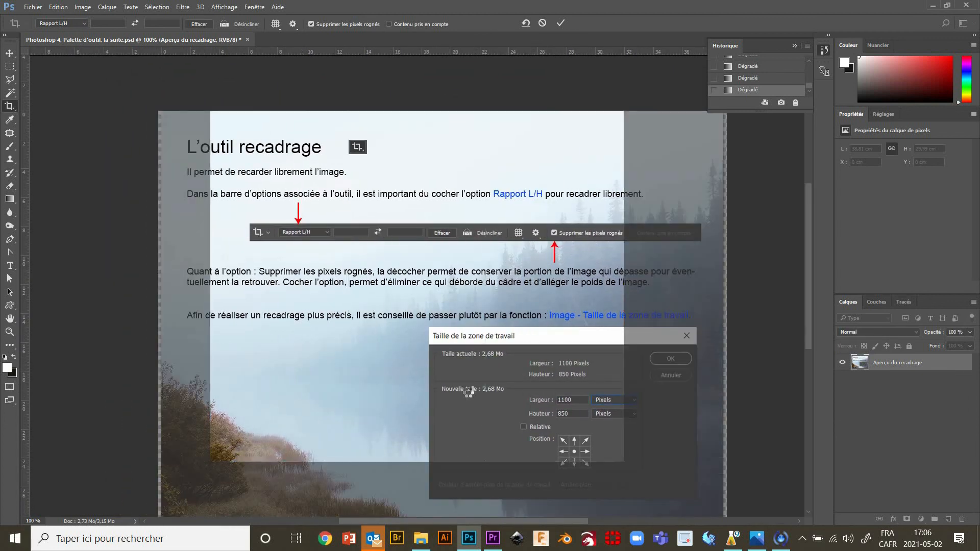
{"action": "key", "text": "Return"}
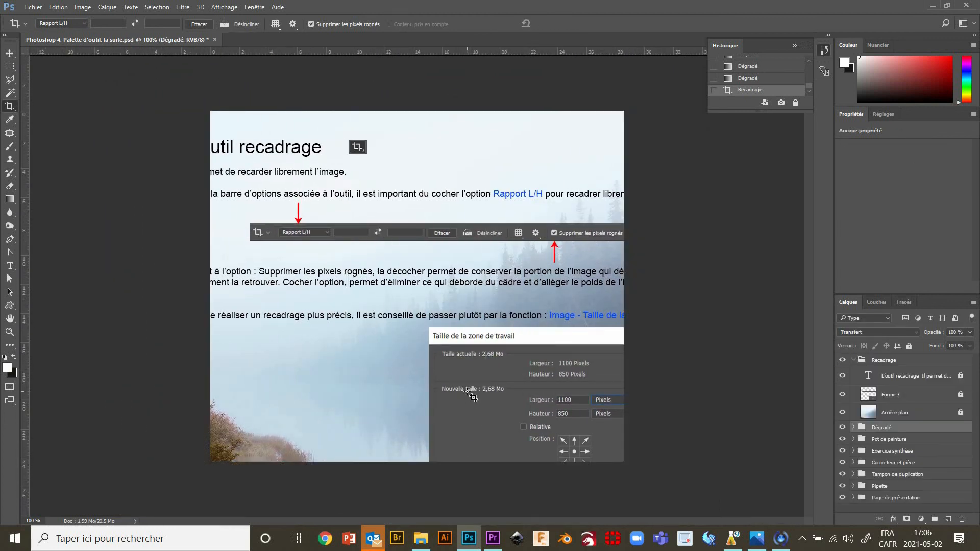
{"action": "key", "text": "ctrl+z"}
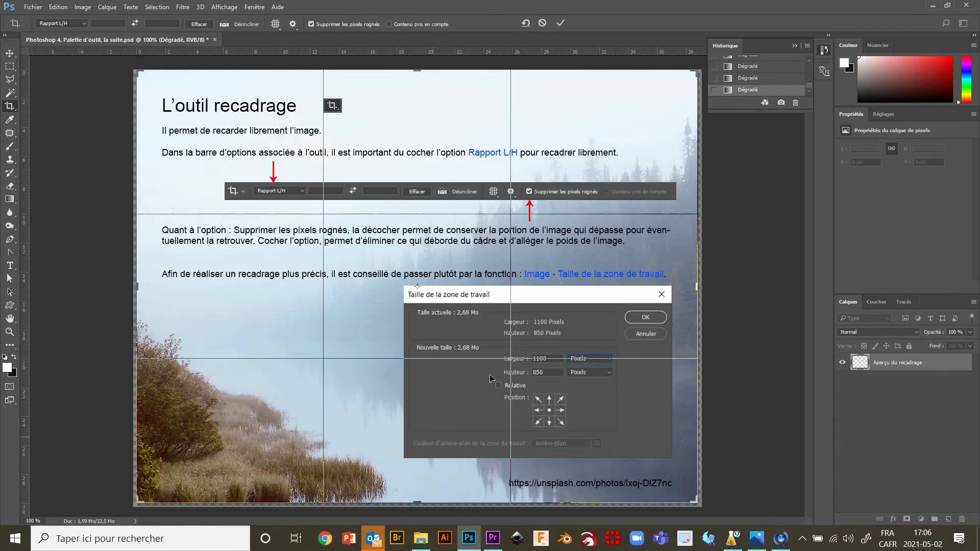
- Extend the crop frame beyond the image's right and left edges and apply the crop to enlarge the canvas
{"action": "left_click_drag", "start_coordinate": [702, 289], "coordinate": [739, 288]}
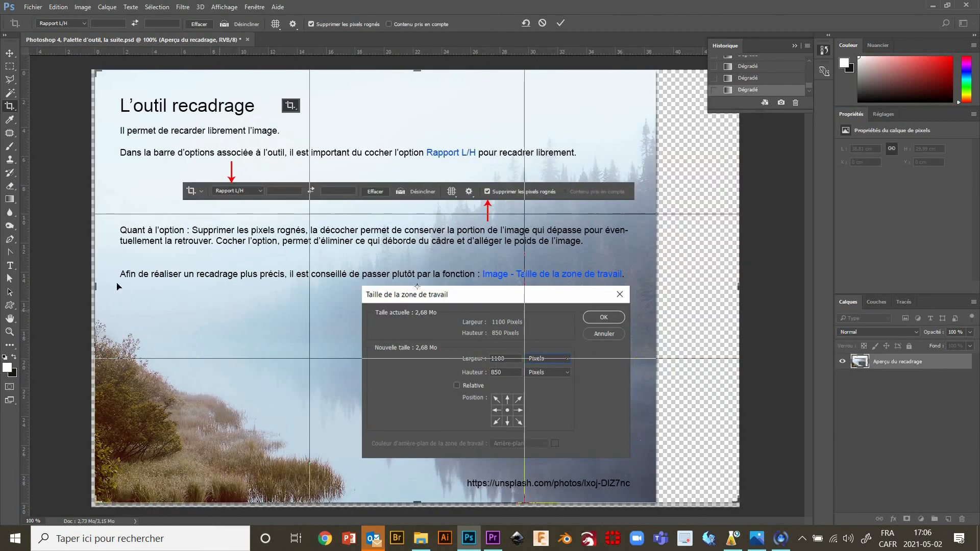
{"action": "left_click_drag", "start_coordinate": [95, 288], "coordinate": [88, 288]}
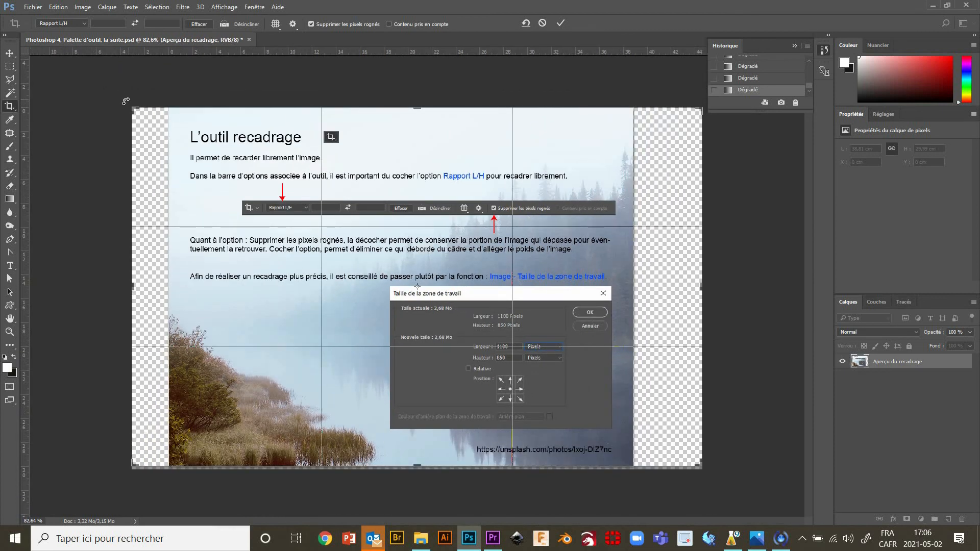
{"action": "mouse_move", "coordinate": [125, 101]}
{"action": "left_mouse_down"}
{"action": "mouse_move", "coordinate": [151, 89]}
{"action": "mouse_move", "coordinate": [102, 137]}
{"action": "mouse_move", "coordinate": [113, 107]}
{"action": "mouse_move", "coordinate": [128, 102]}
{"action": "left_mouse_up"}
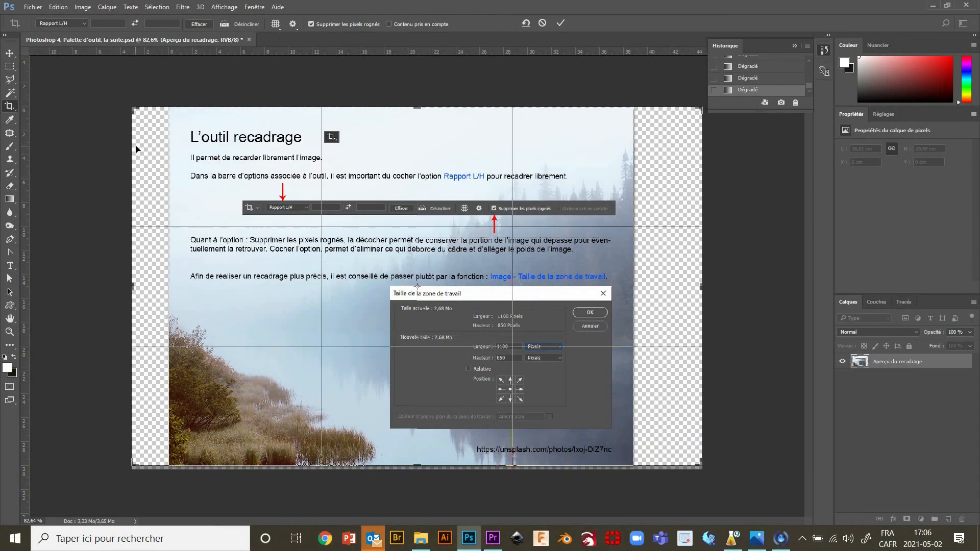
{"action": "key", "text": "Return"}
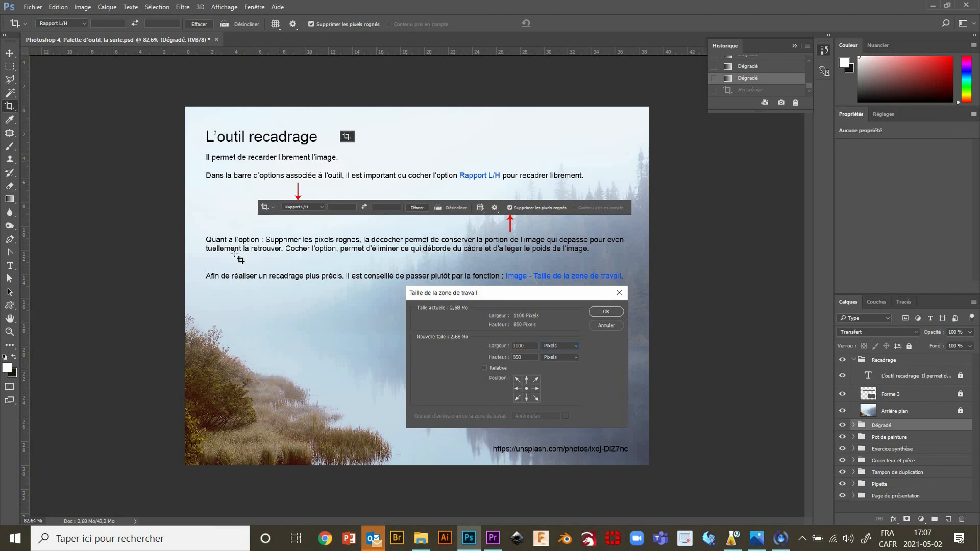
- Crop the image slightly inward on all four sides with Supprimer les pixels rognés enabled
{"action": "left_click", "coordinate": [244, 238]}
{"action": "left_click_drag", "start_coordinate": [648, 285], "coordinate": [632, 284]}
{"action": "left_click_drag", "start_coordinate": [416, 465], "coordinate": [416, 454]}
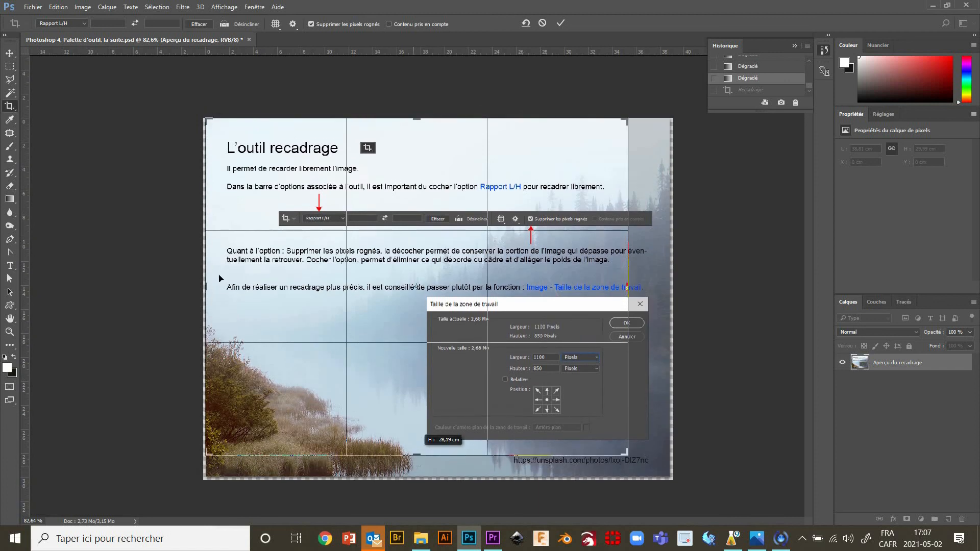
{"action": "left_click_drag", "start_coordinate": [213, 284], "coordinate": [230, 284]}
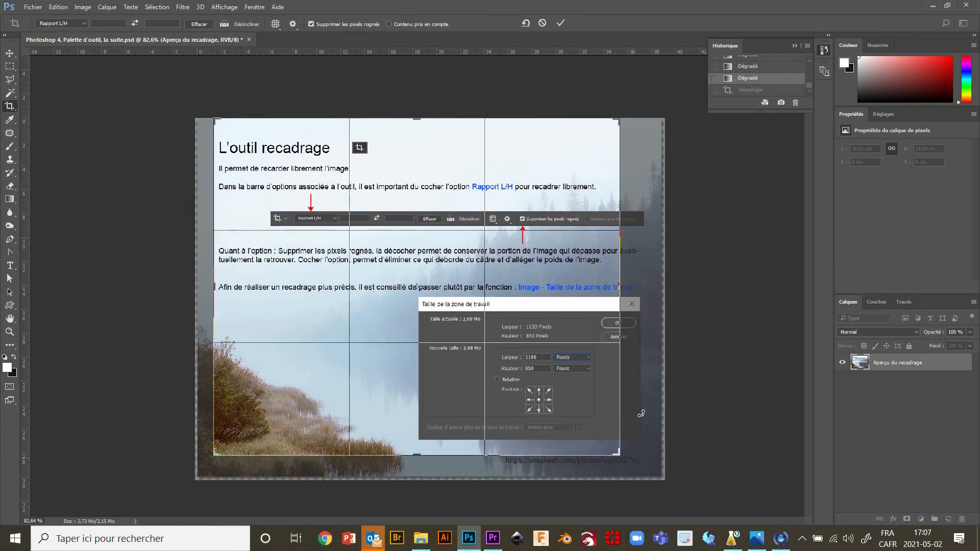
{"action": "left_click_drag", "start_coordinate": [416, 119], "coordinate": [416, 127]}
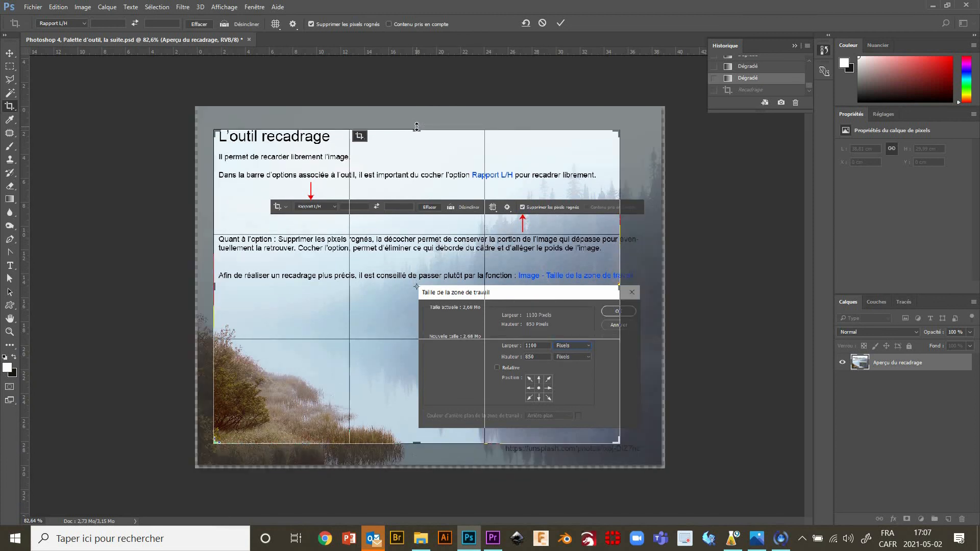
{"action": "key", "text": "Return"}
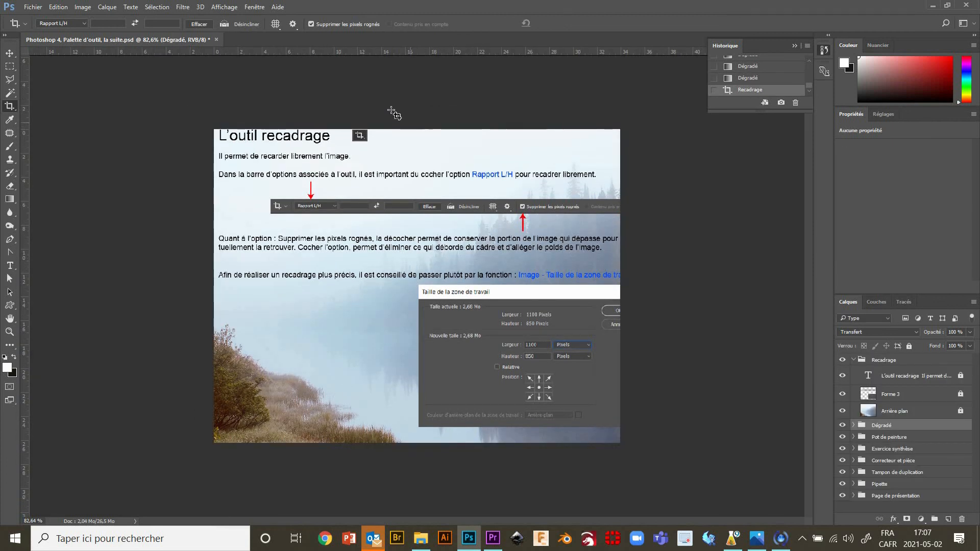
- Expand the crop frame outward on all four sides of the cropped image, apply it, and undo both crops
{"action": "left_click", "coordinate": [384, 167]}
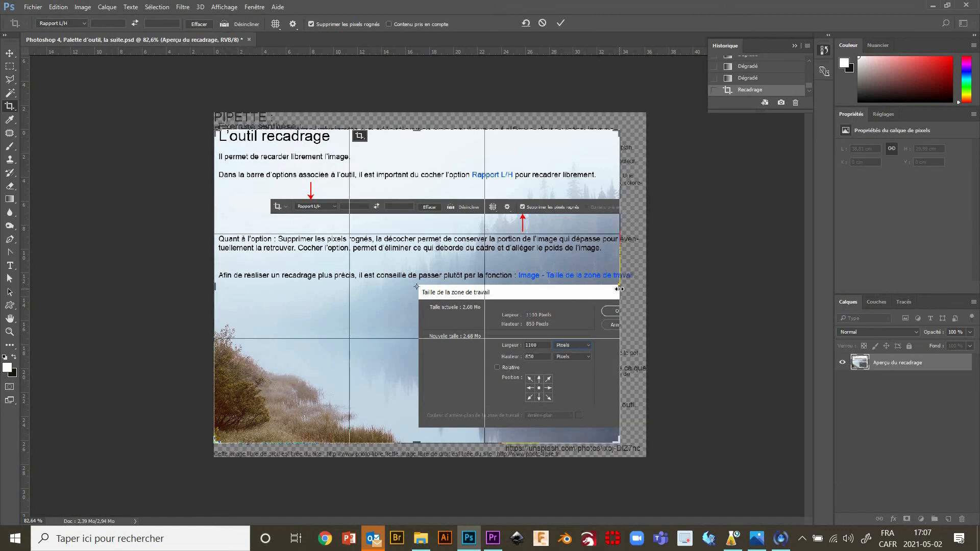
{"action": "left_click_drag", "start_coordinate": [622, 289], "coordinate": [645, 287]}
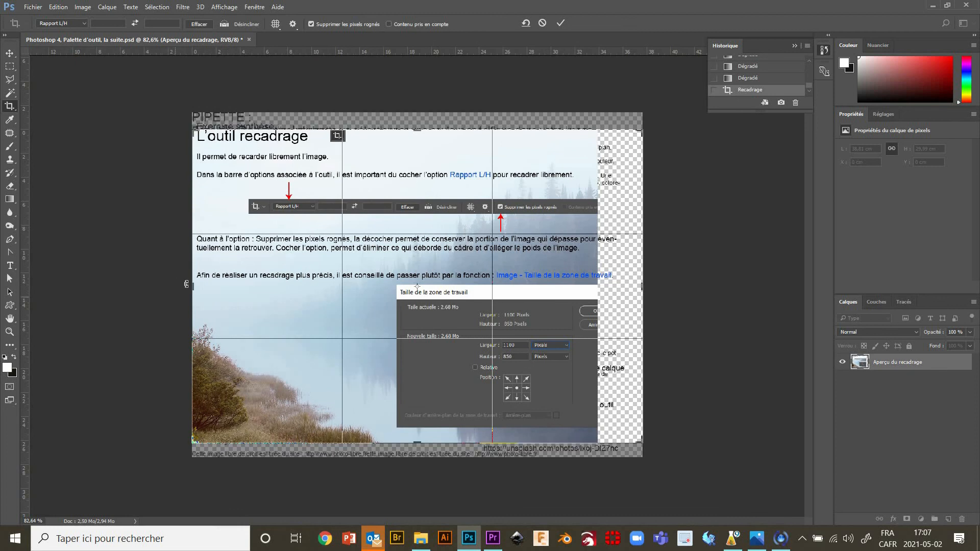
{"action": "left_click_drag", "start_coordinate": [192, 287], "coordinate": [176, 287]}
{"action": "left_click_drag", "start_coordinate": [413, 128], "coordinate": [413, 117]}
{"action": "mouse_move", "coordinate": [418, 460]}
{"action": "left_mouse_down"}
{"action": "mouse_move", "coordinate": [416, 487]}
{"action": "mouse_move", "coordinate": [410, 476]}
{"action": "left_mouse_up"}
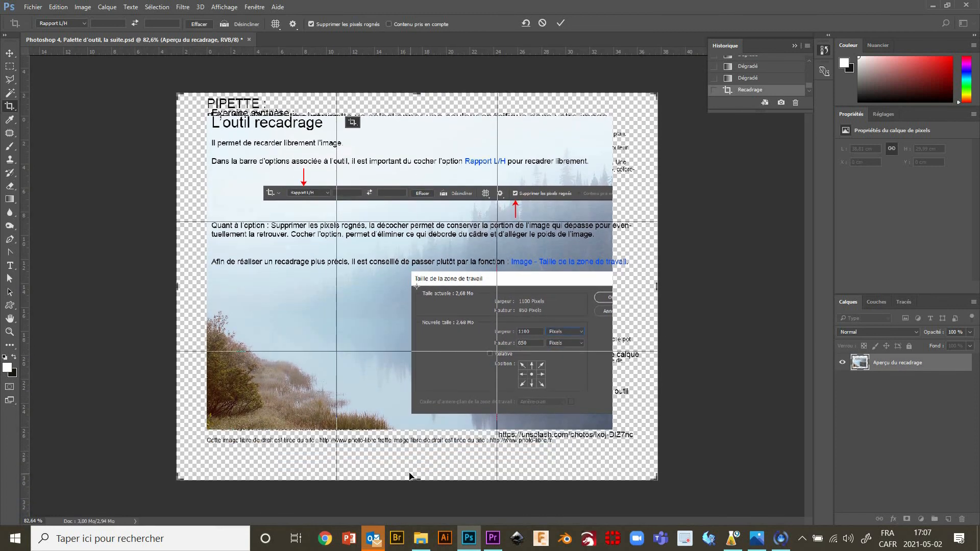
{"action": "key", "text": "Return"}
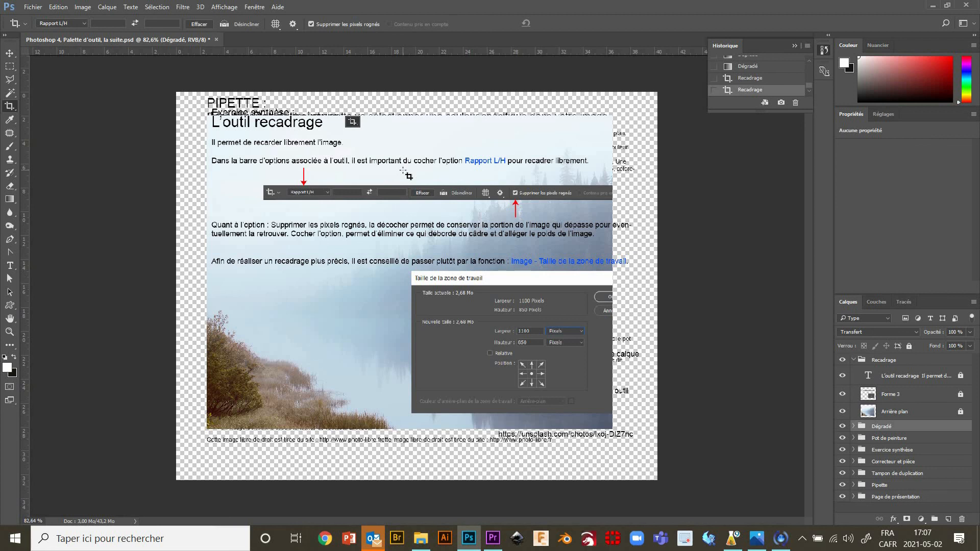
{"action": "key", "text": "ctrl+z"}
{"action": "key", "text": "ctrl+z"}
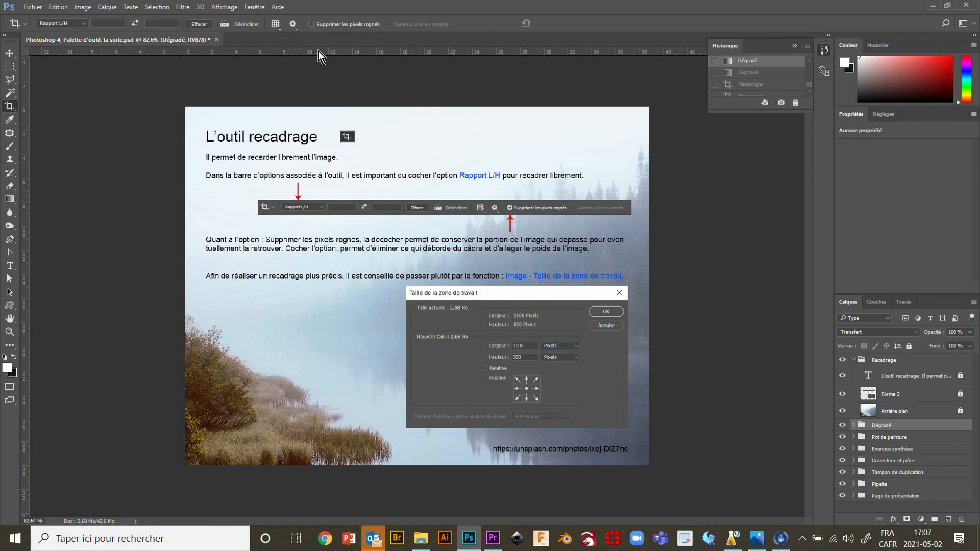
- With Supprimer les pixels rognés disabled, crop the image inward on all sides to about 31.4 × 24.7 cm and redisplay the crop frame to check the hidden area
{"action": "left_click", "coordinate": [351, 207]}
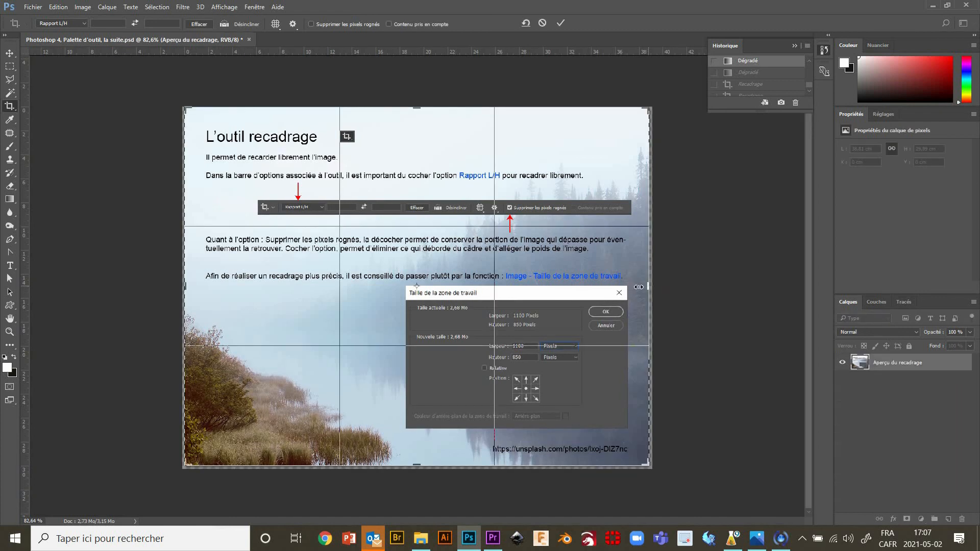
{"action": "left_click_drag", "start_coordinate": [639, 287], "coordinate": [636, 287]}
{"action": "left_click_drag", "start_coordinate": [417, 464], "coordinate": [417, 455]}
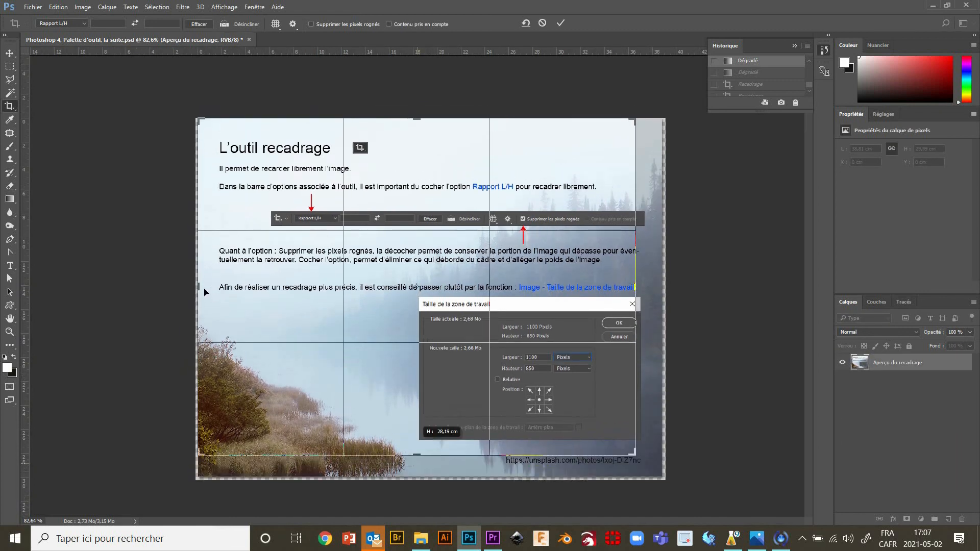
{"action": "left_click_drag", "start_coordinate": [201, 288], "coordinate": [230, 287]}
{"action": "left_click_drag", "start_coordinate": [417, 116], "coordinate": [417, 157]}
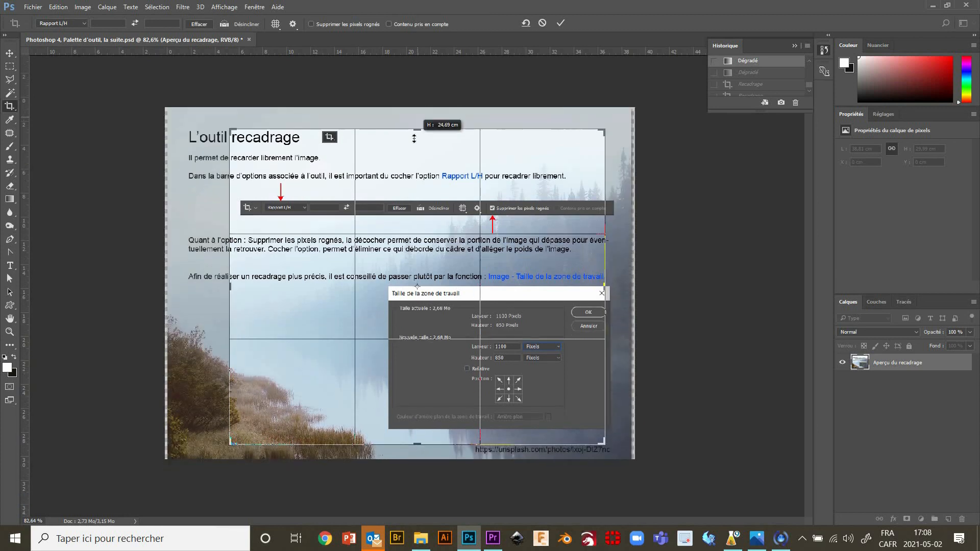
{"action": "key", "text": "Return"}
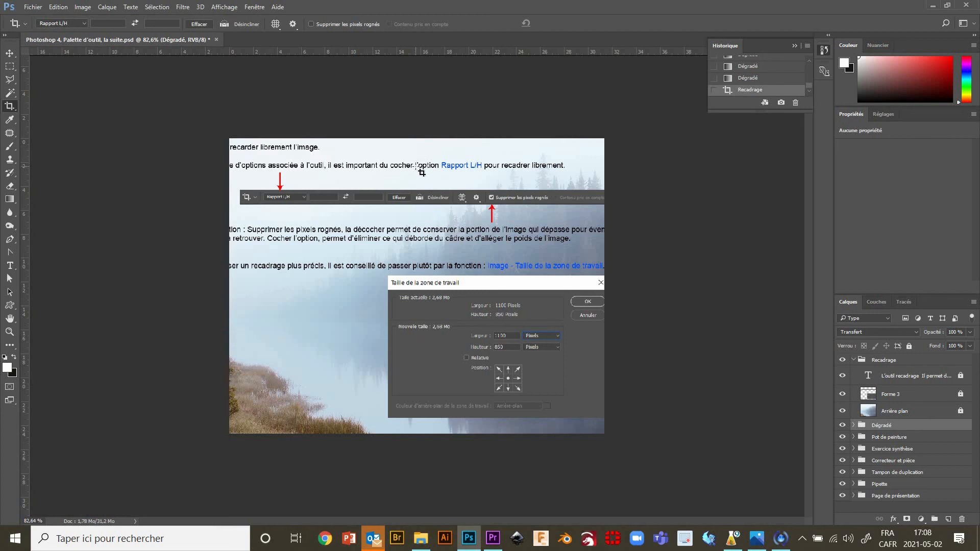
{"action": "left_click", "coordinate": [422, 172]}
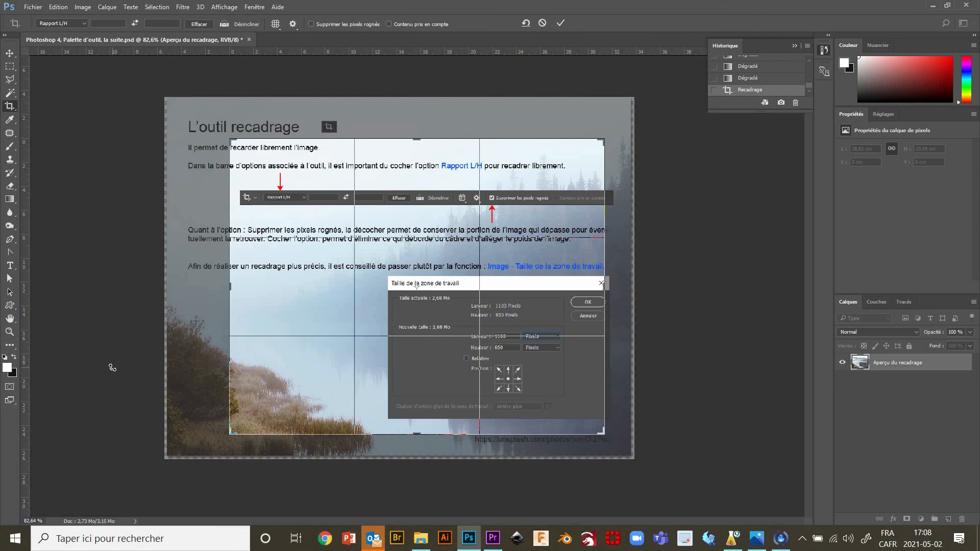
{"action": "key", "text": "Return"}
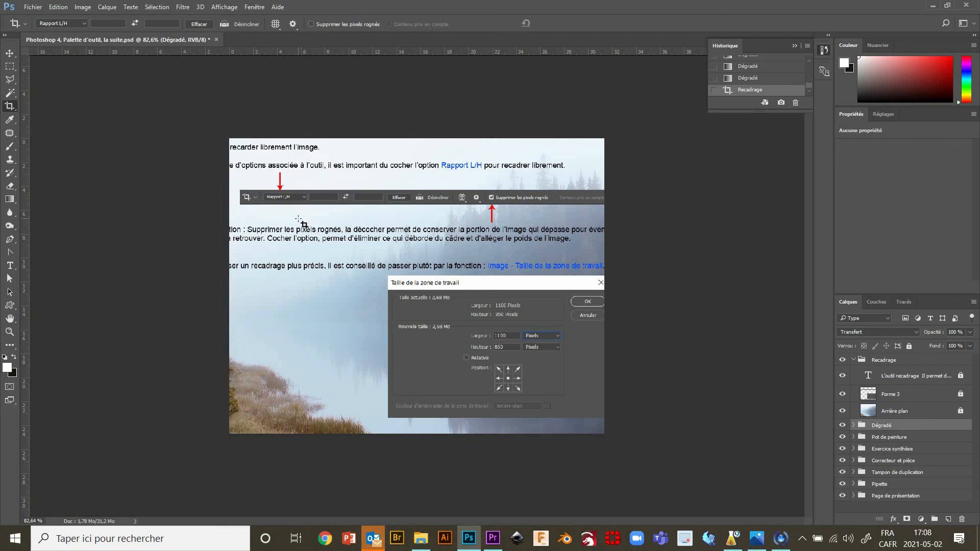
- Resize the canvas (Taille de la zone de travail) to 1100 pixels wide by 900 pixels high
{"action": "left_click", "coordinate": [84, 10]}
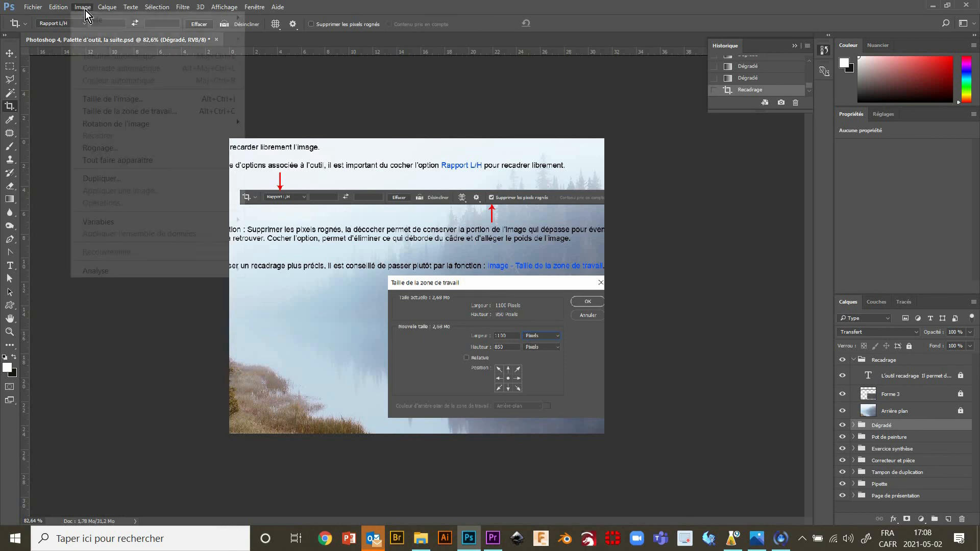
{"action": "left_click", "coordinate": [109, 113]}
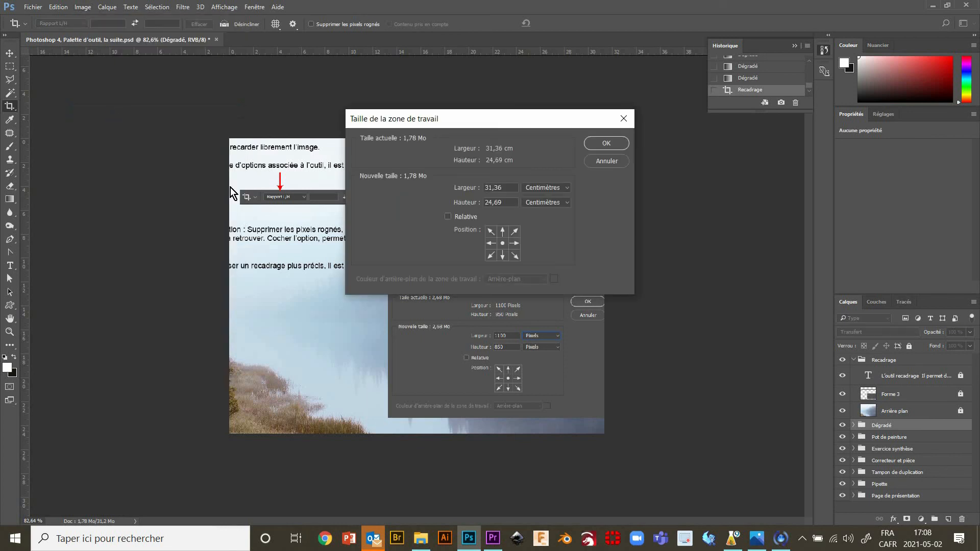
{"action": "left_click", "coordinate": [538, 190]}
{"action": "left_click", "coordinate": [541, 204]}
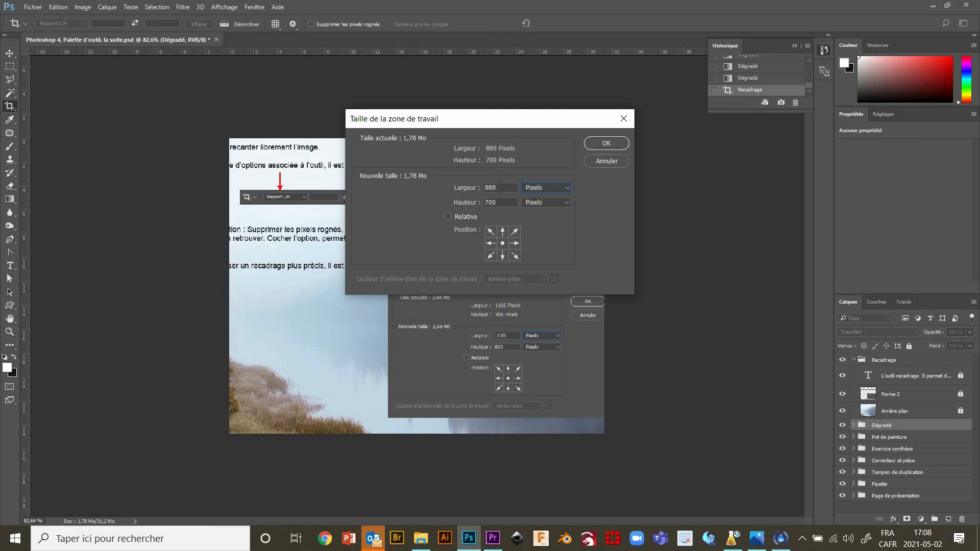
{"action": "key", "text": "shift+Tab"}
{"action": "type", "text": "1100"}
{"action": "key", "text": "Tab"}
{"action": "key", "text": "Tab"}
{"action": "type", "text": "900"}
{"action": "left_click", "coordinate": [611, 147]}
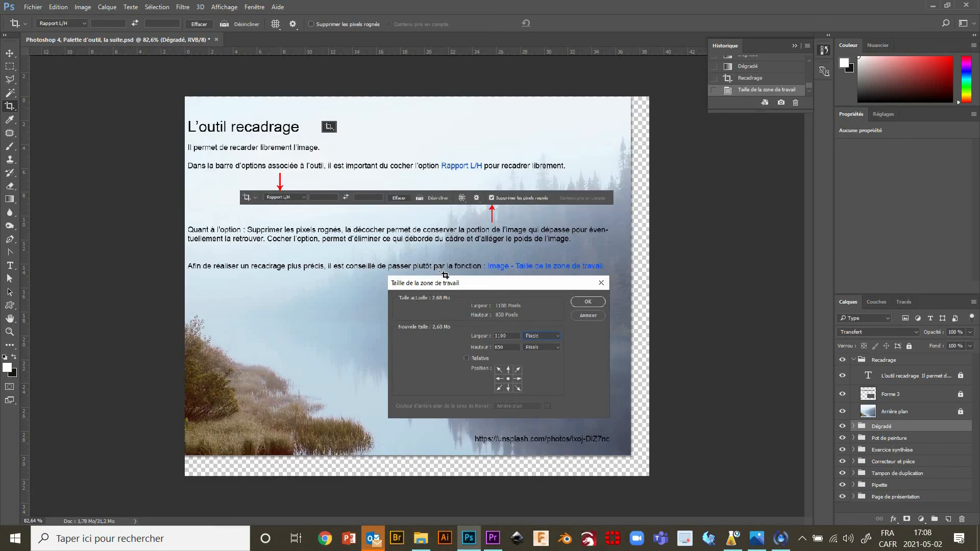